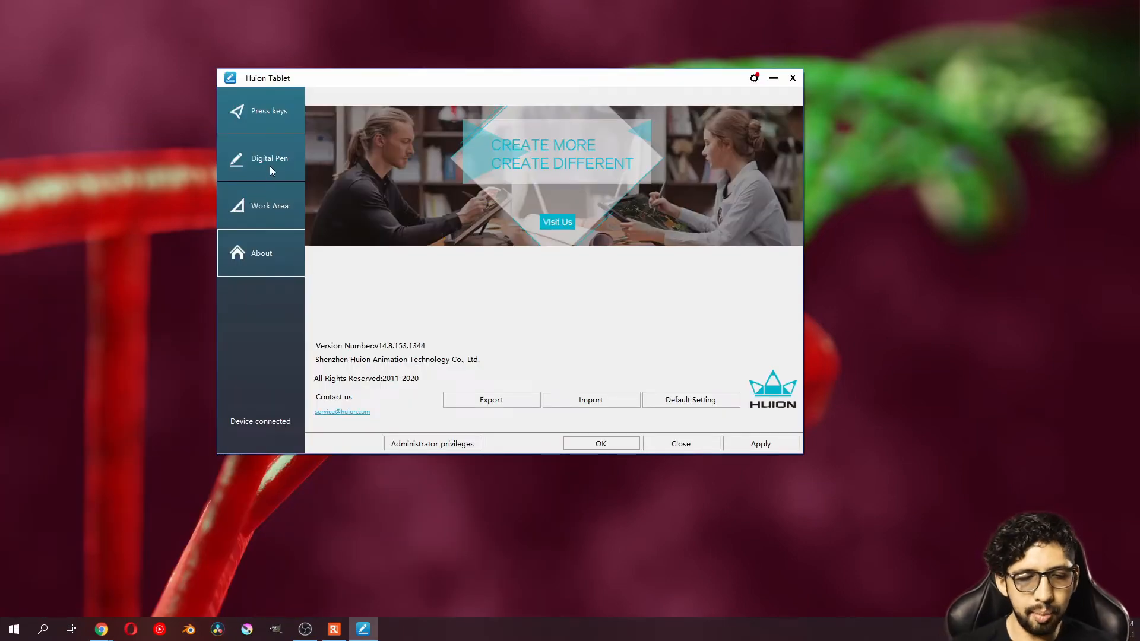
Step: Open the Huion tablet's digital pen settings, and in Blender create a new file from the Sculpting template
left_click(265, 160)
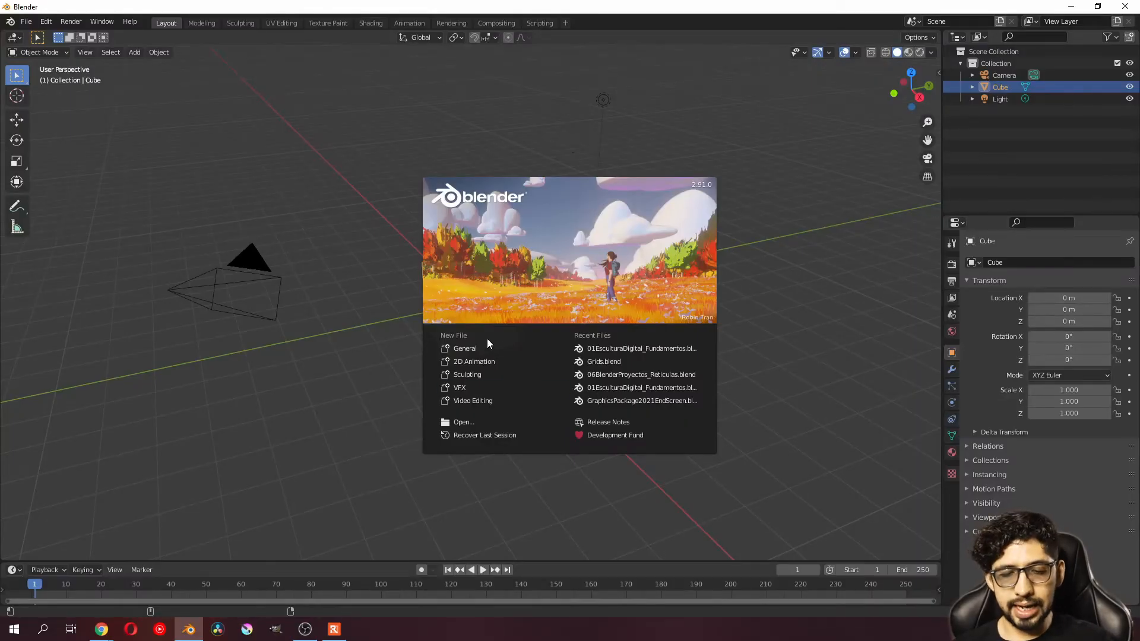
left_click(486, 377)
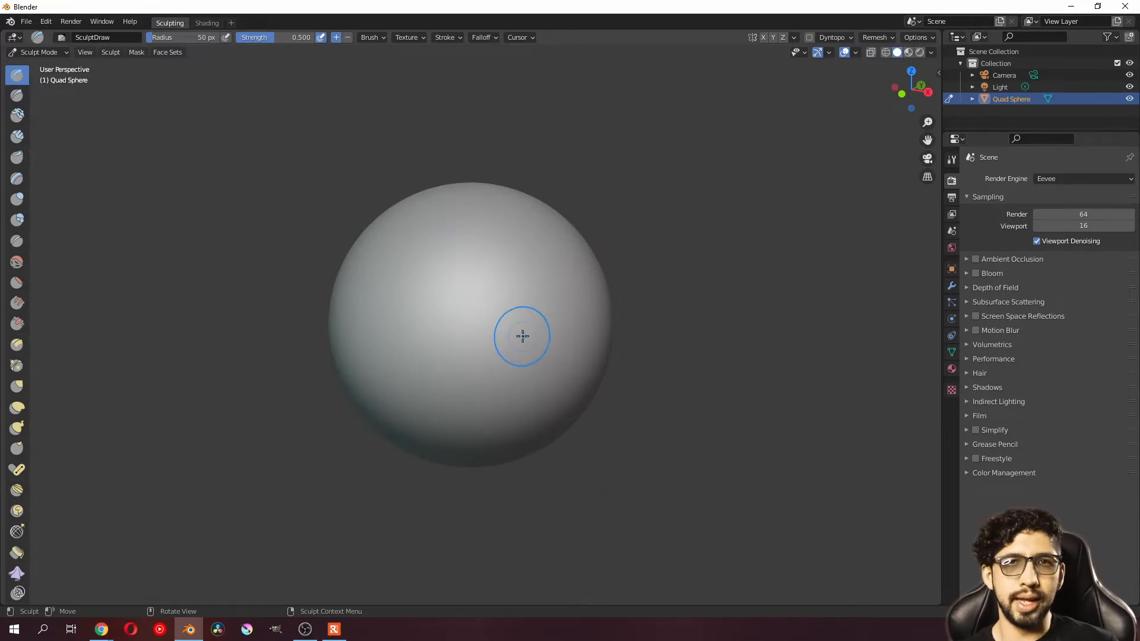
Step: Switch to the 01EsculturaDigital_Fundamentos.blend window and examine the horned bust from both sides, centring different parts of it
key("alt+Tab")
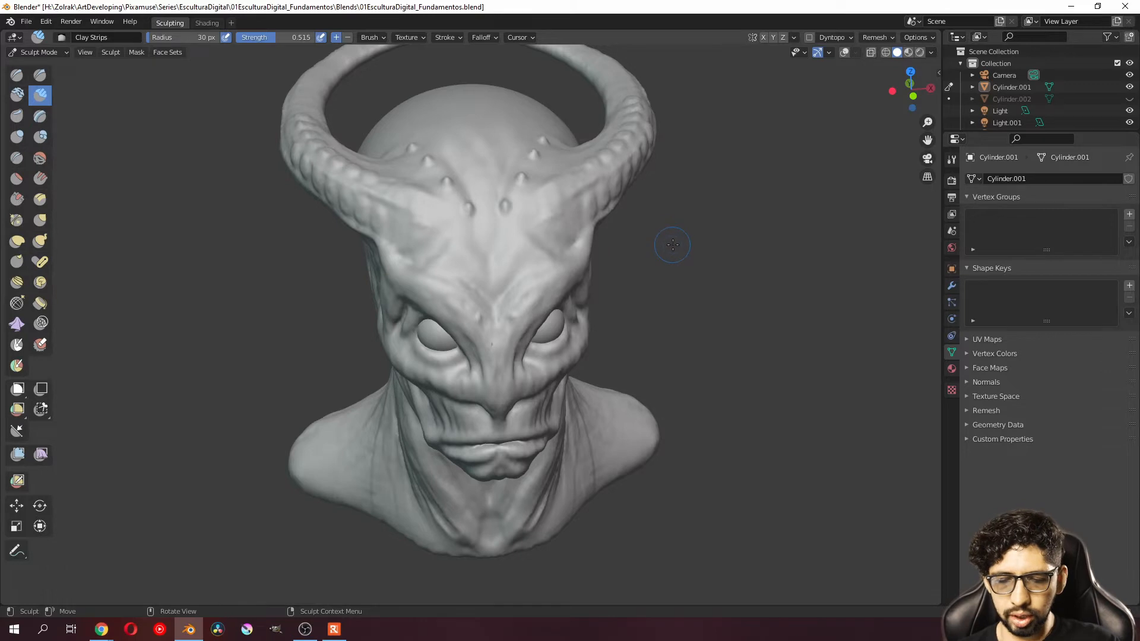
mouse_move(670, 240)
middle_mouse_down()
mouse_move(603, 181)
mouse_move(605, 211)
mouse_move(656, 249)
mouse_move(617, 254)
mouse_move(607, 295)
mouse_move(627, 294)
mouse_move(623, 335)
mouse_move(625, 249)
mouse_move(624, 297)
mouse_move(624, 270)
middle_mouse_up()
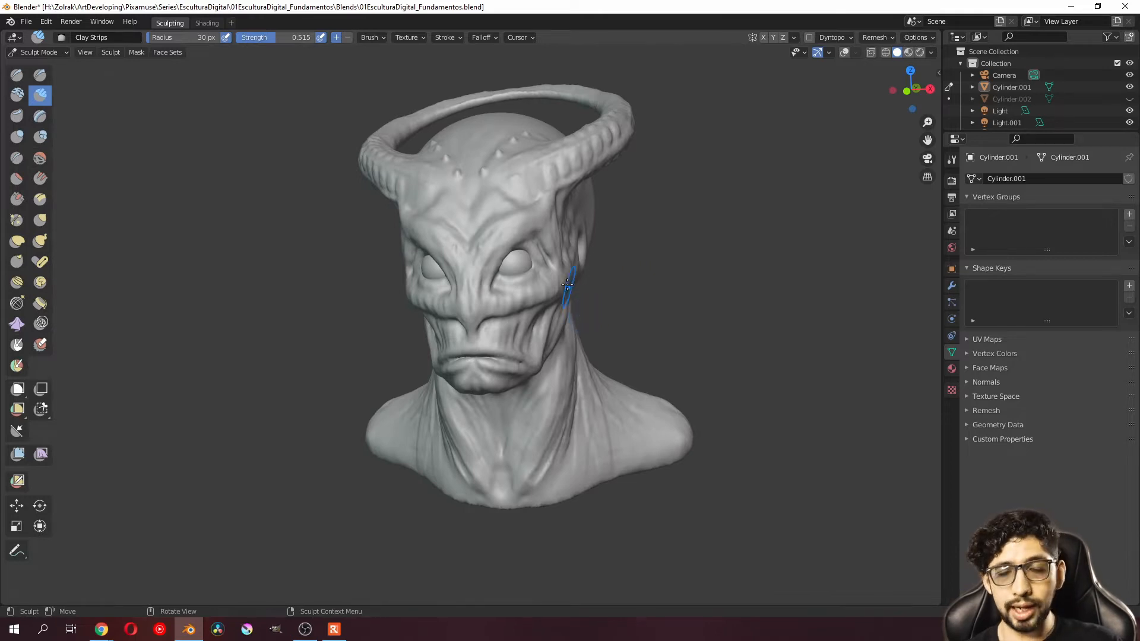
mouse_move(568, 285)
middle_mouse_down()
mouse_move(558, 286)
mouse_move(705, 272)
mouse_move(511, 297)
mouse_move(610, 306)
mouse_move(563, 282)
mouse_move(550, 412)
middle_mouse_up()
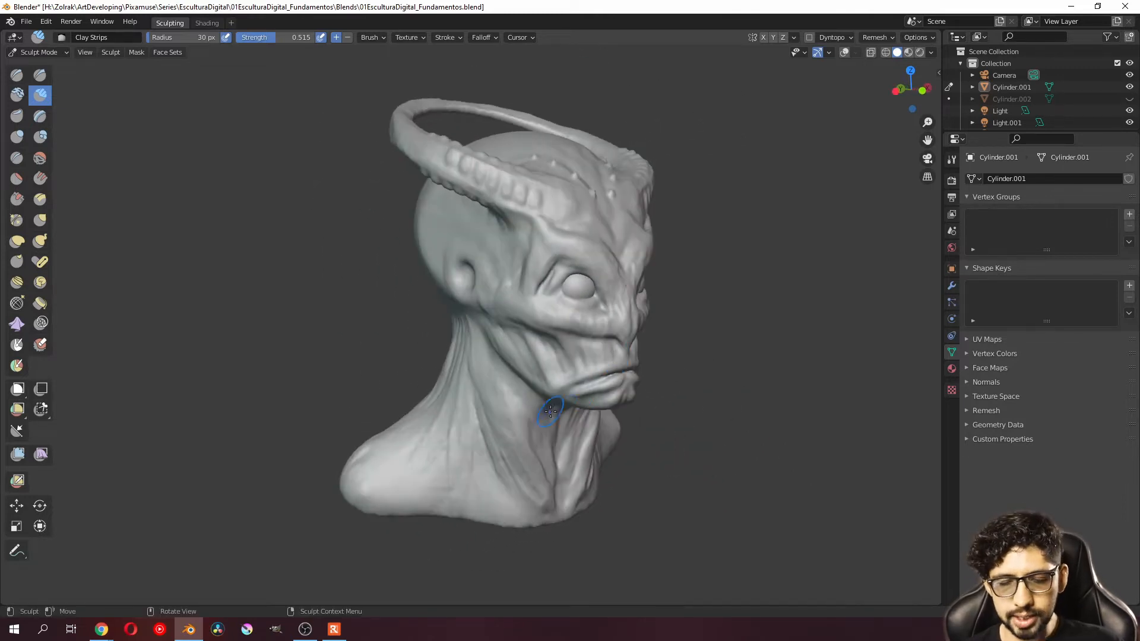
middle_click(616, 249, "alt")
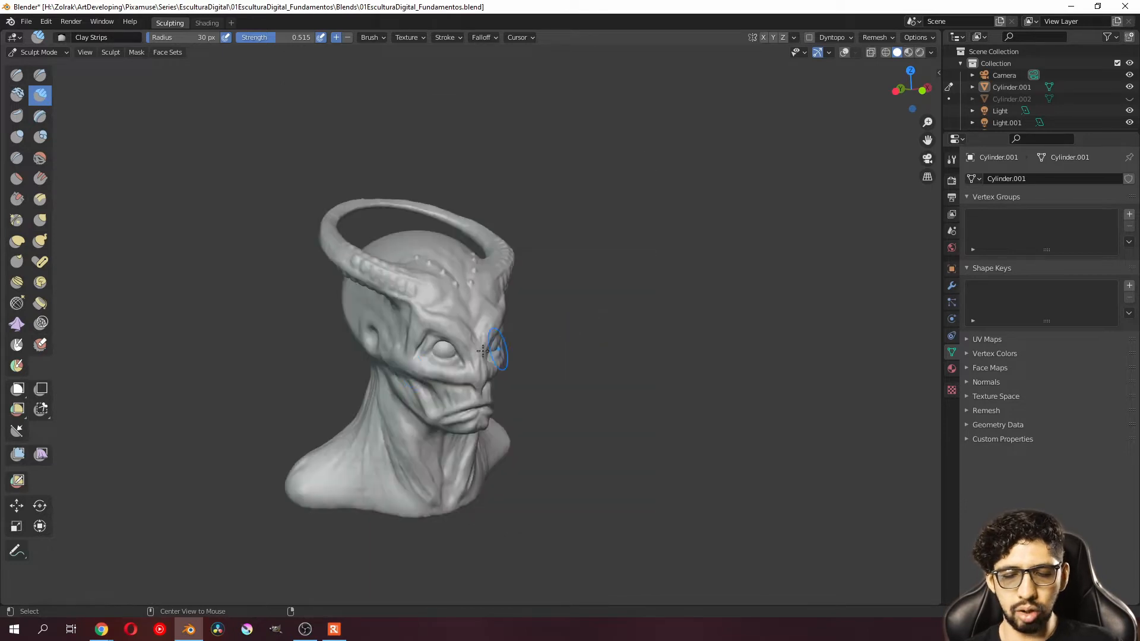
middle_click(399, 363, "alt")
middle_click(572, 419, "alt")
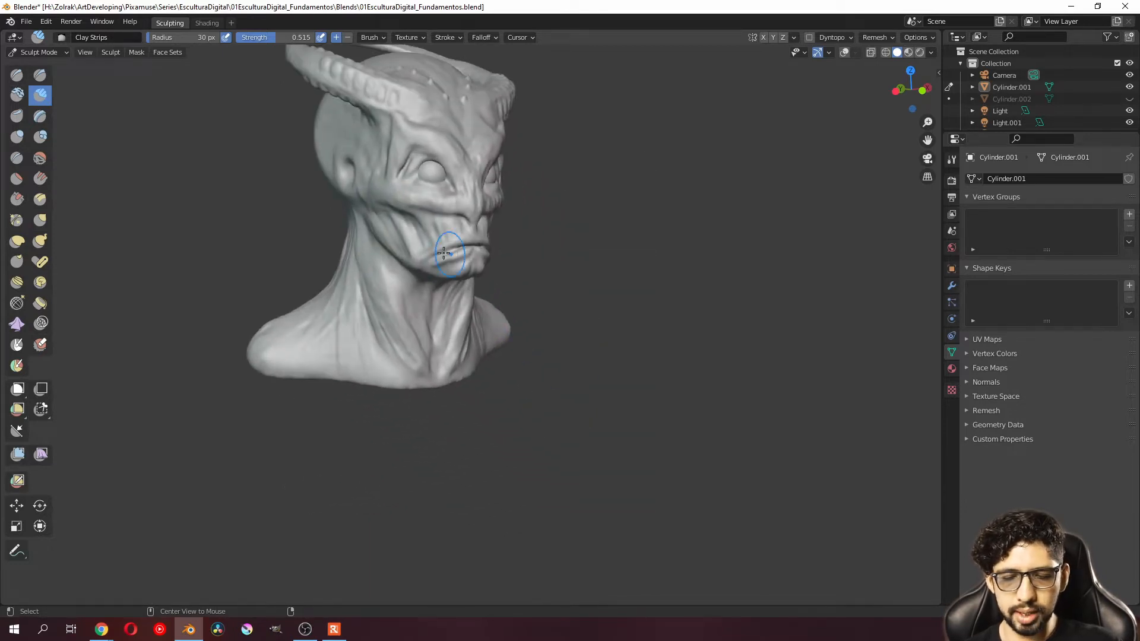
middle_click(350, 319, "alt")
middle_click(575, 130, "alt")
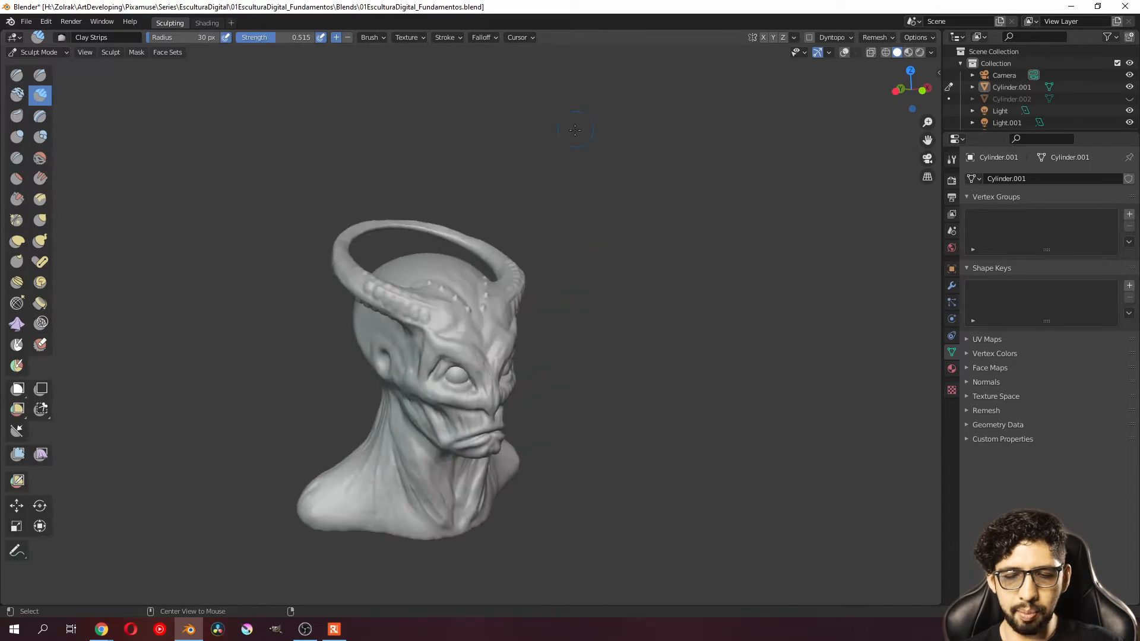
middle_click(459, 400, "alt")
Step: Examine the bust's face, horns and neck from three-quarter and low angles, at a distance and closer up
middle_click_drag(516, 381, 445, 334)
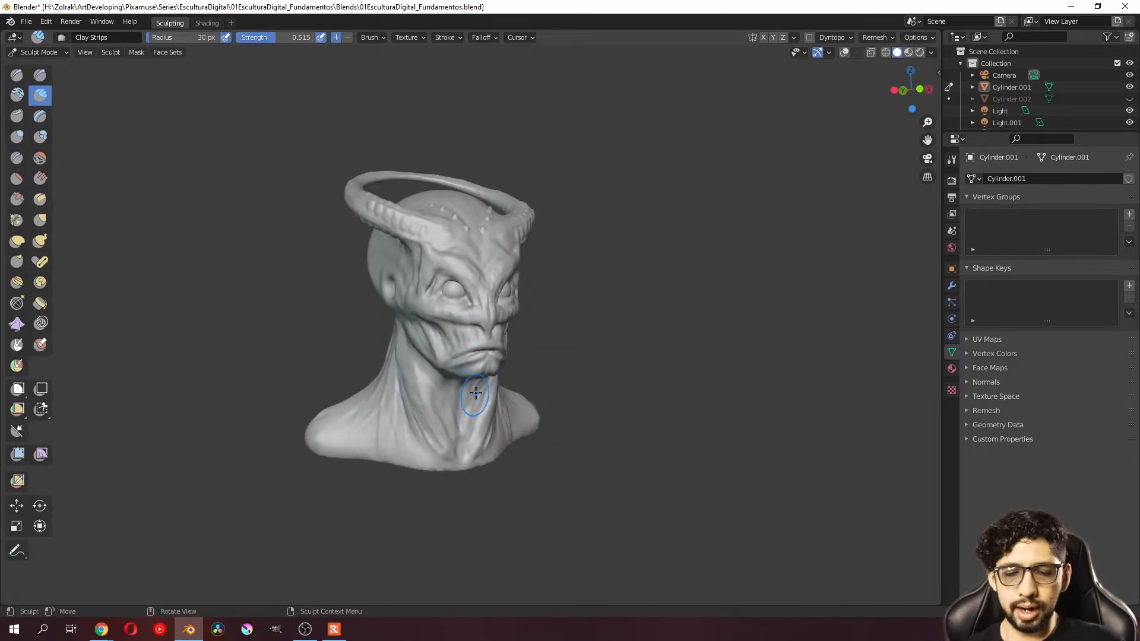
middle_click_drag(497, 280, 462, 398)
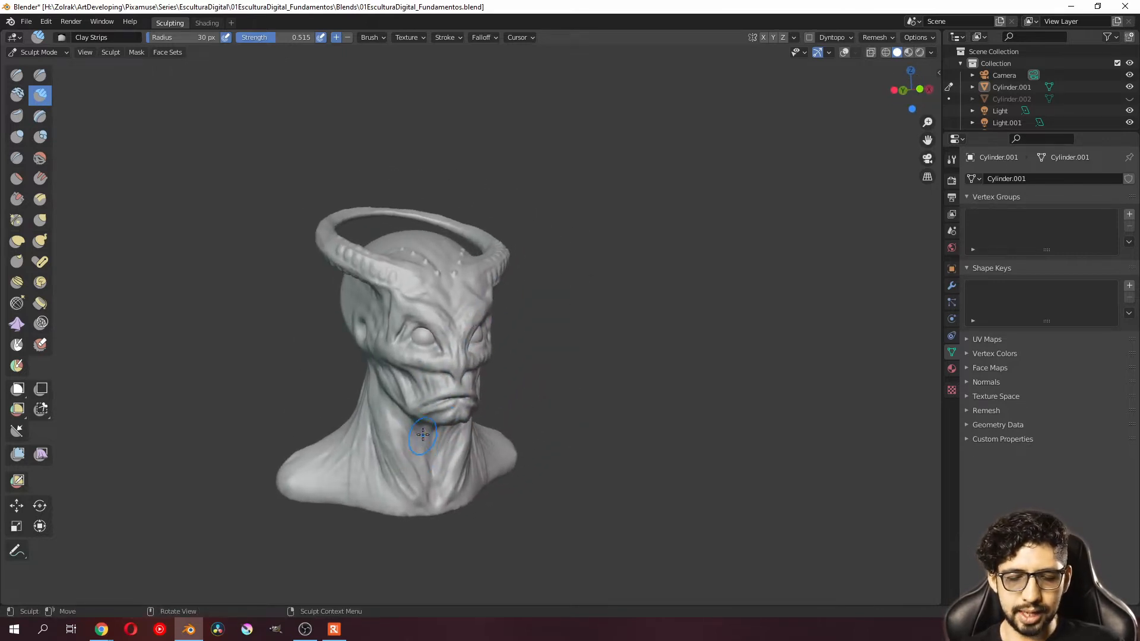
middle_click_drag(479, 332, 496, 256)
scroll(451, 312, "down", 3)
scroll(478, 303, "up", 4)
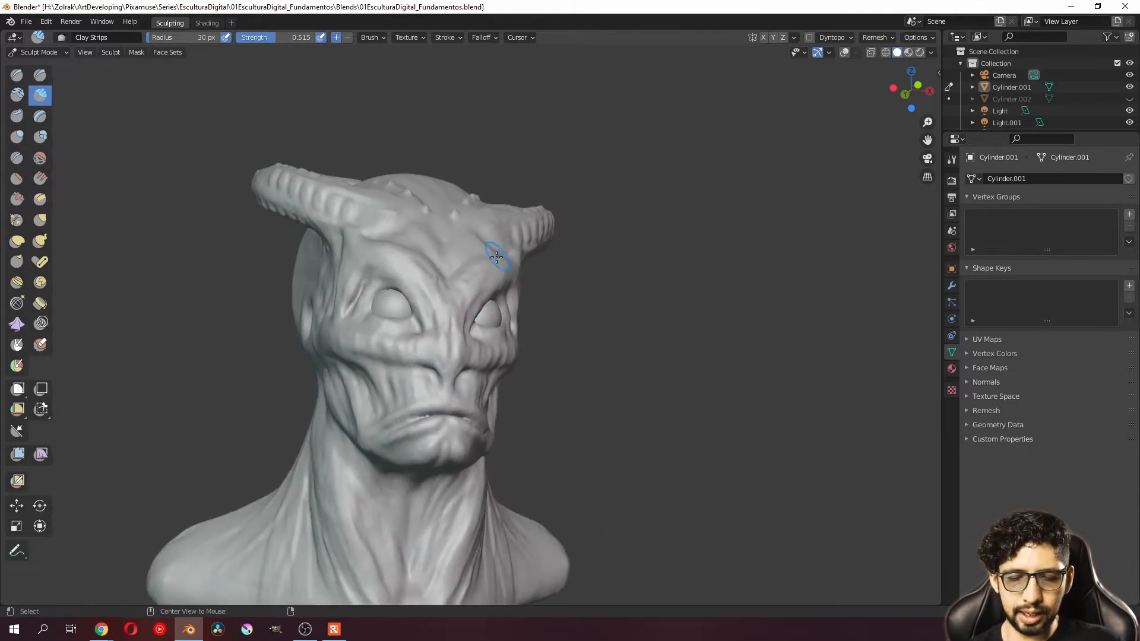
mouse_move(378, 279)
middle_mouse_down()
mouse_move(522, 396)
mouse_move(453, 315)
mouse_move(460, 324)
middle_mouse_up()
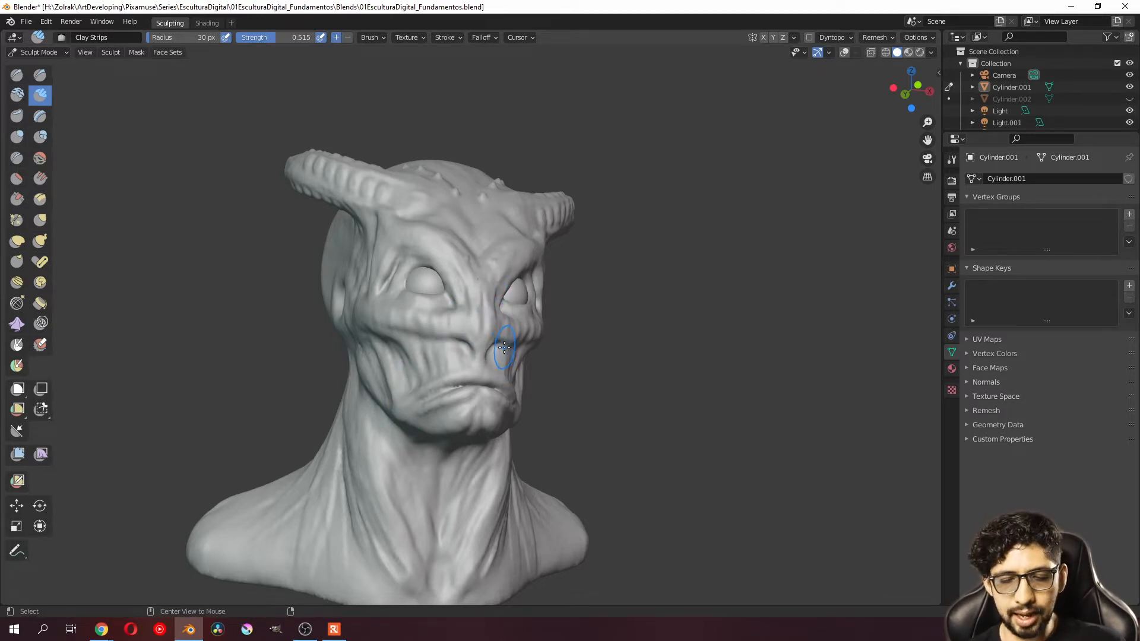
Step: Inspect the bust in straight side and front views, and again from a three-quarter angle
middle_click_drag(504, 348, 432, 376, "alt")
mouse_move(447, 334)
middle_mouse_down("ctrl")
mouse_move(438, 401)
mouse_move(453, 371)
mouse_move(453, 394)
middle_mouse_up("ctrl")
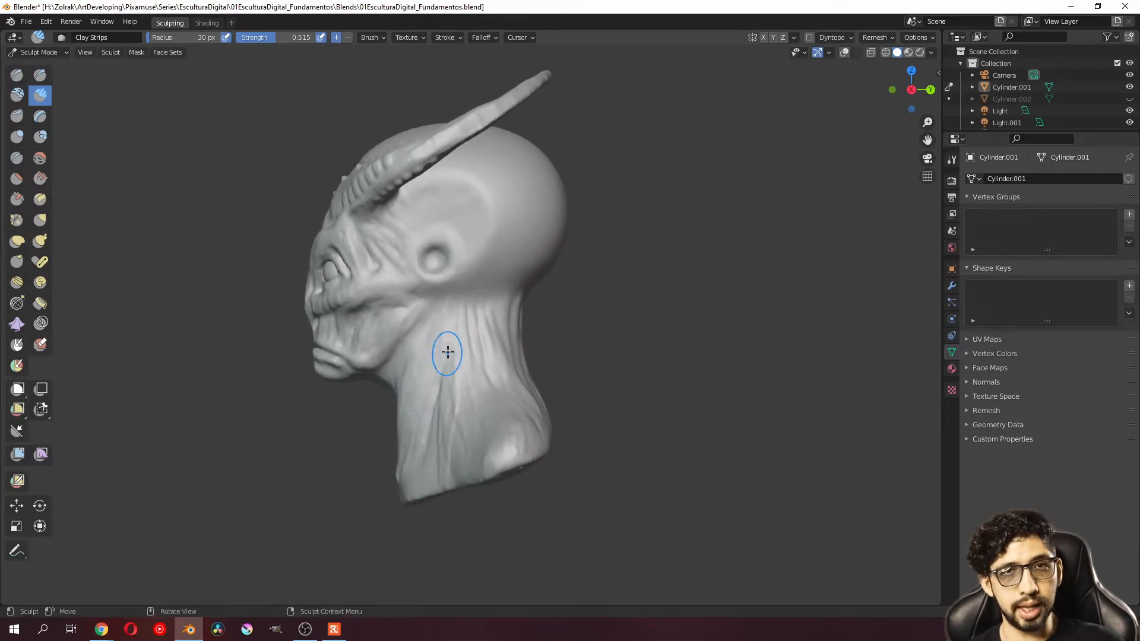
middle_click_drag(437, 336, 539, 329, "alt")
middle_click_drag(390, 361, 414, 429, "alt")
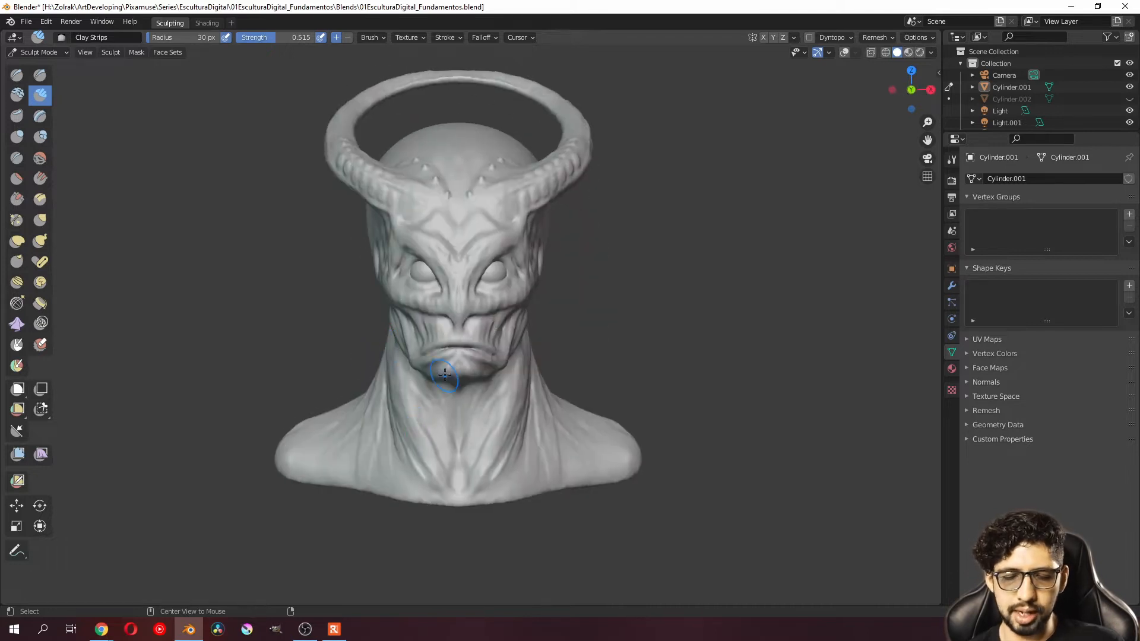
middle_click_drag(480, 261, 479, 404, "alt")
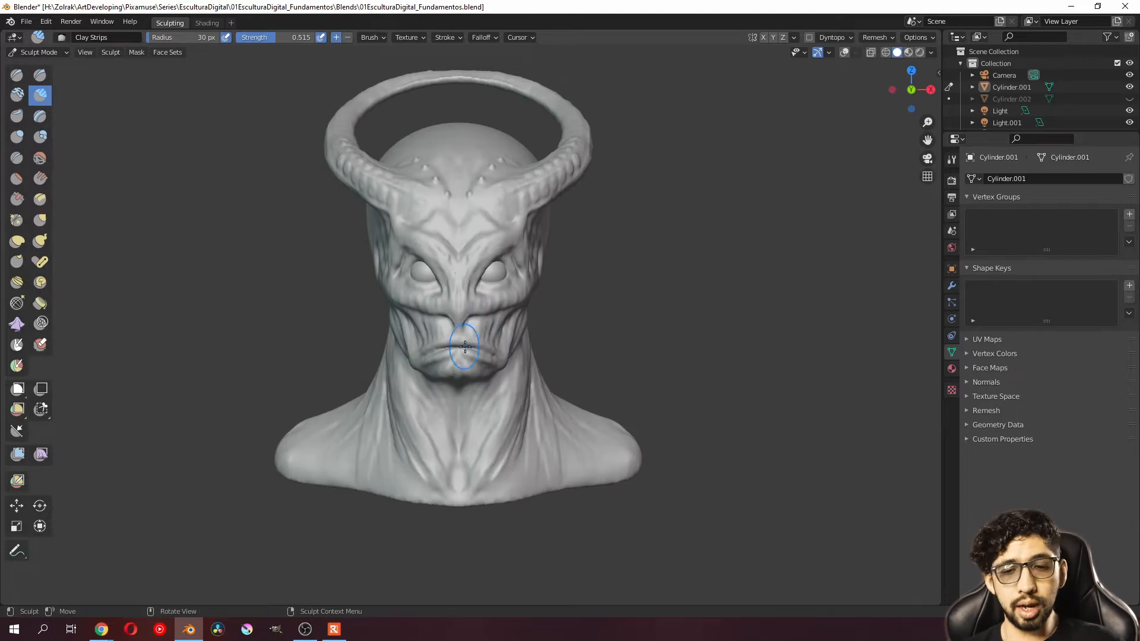
mouse_move(477, 333)
middle_mouse_down()
mouse_move(504, 325)
mouse_move(504, 315)
middle_mouse_up()
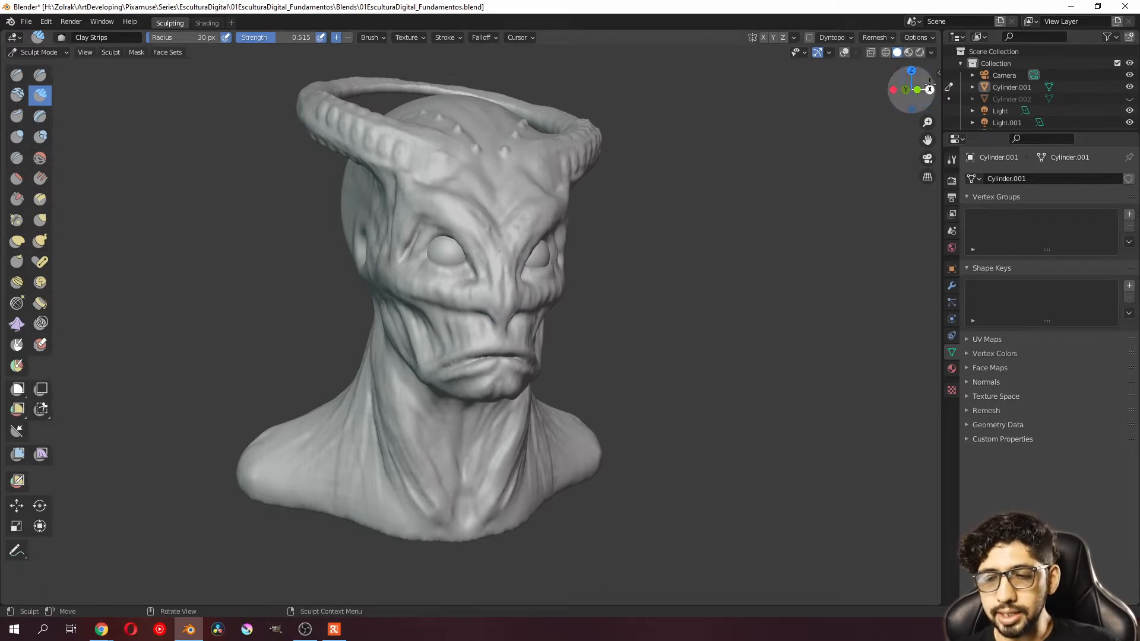
Step: Try the brown clay and the dark grey MatCap as viewport shading for the bust
left_click(932, 53)
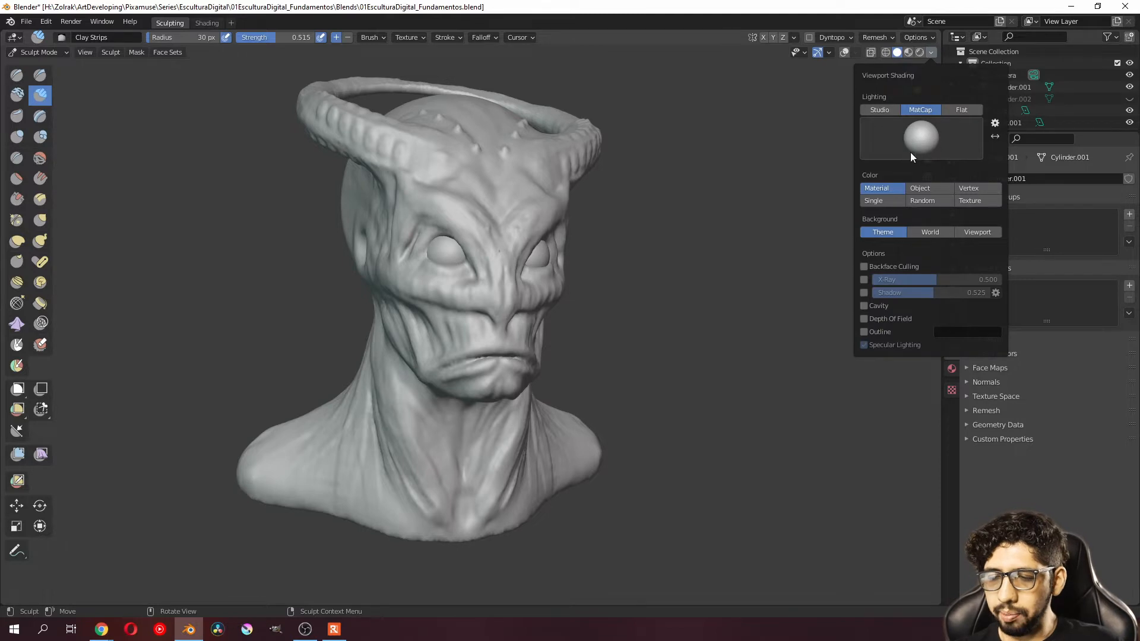
left_click(932, 141)
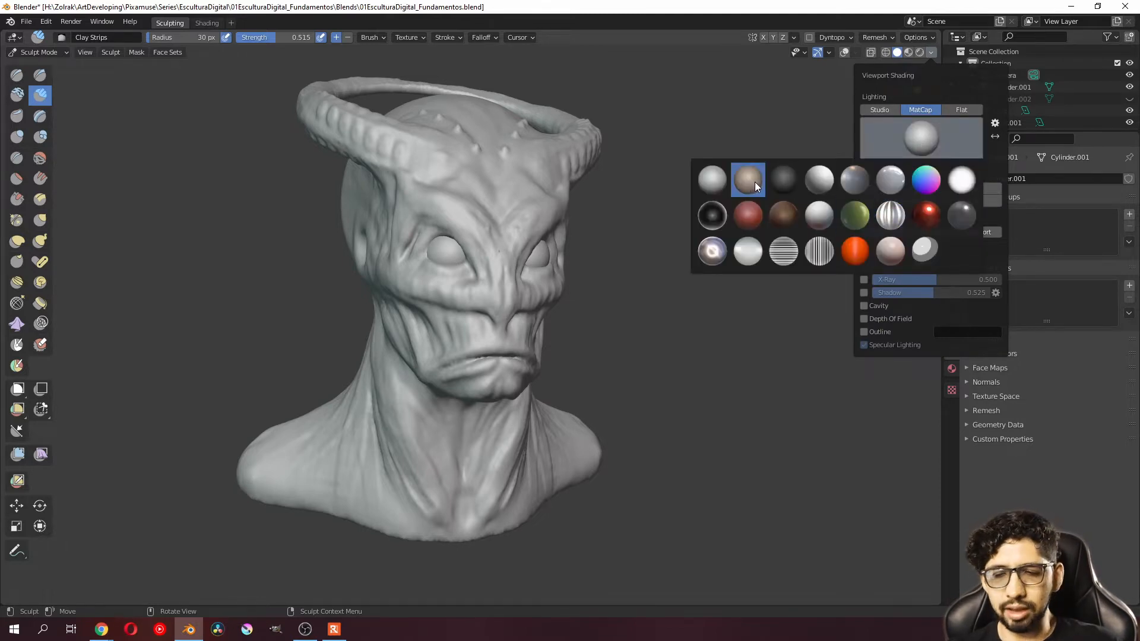
left_click(752, 182)
left_click(931, 52)
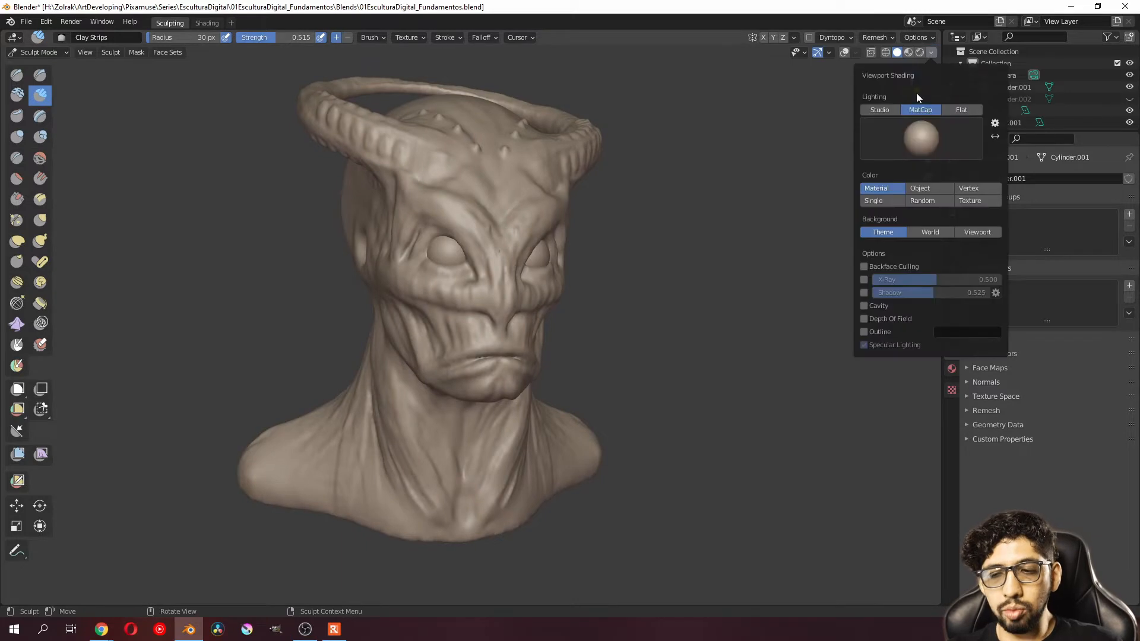
left_click(914, 138)
left_click(785, 179)
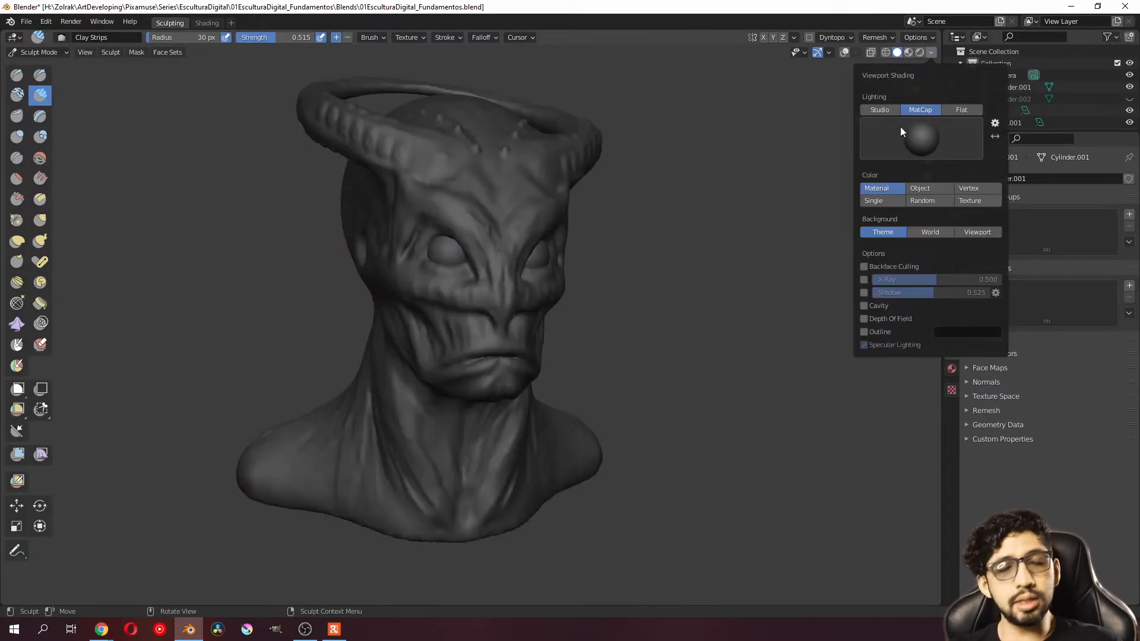
Step: Try the bluish metallic, glossy grey, rainbow-coloured and red clay MatCaps on the bust
left_click(914, 142)
left_click(858, 184)
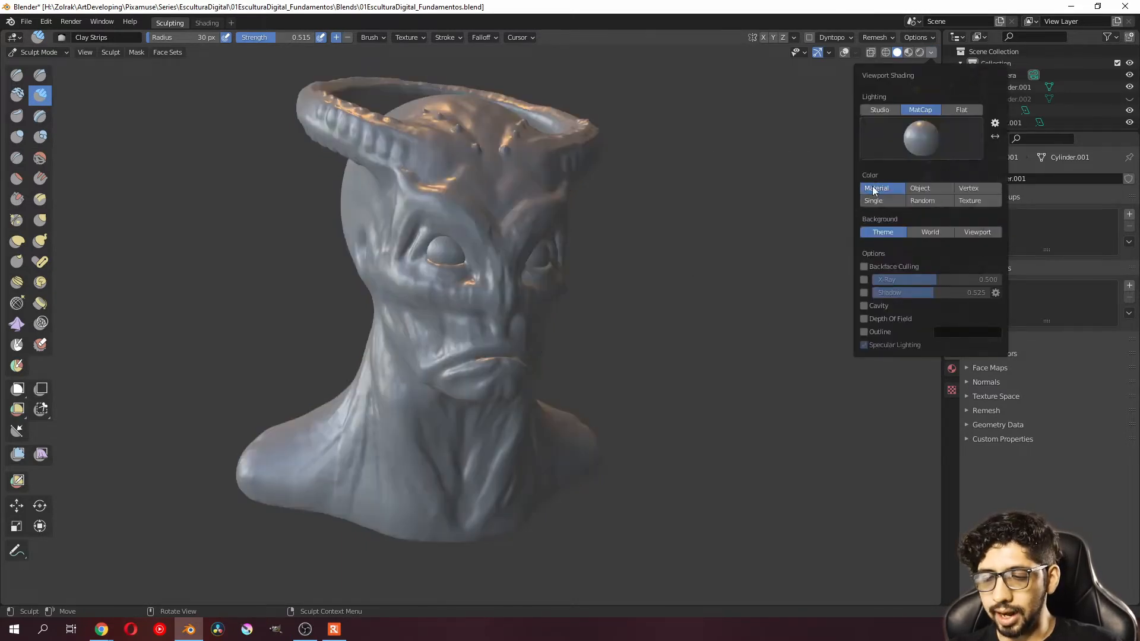
left_click(919, 153)
left_click(899, 176)
left_click(926, 149)
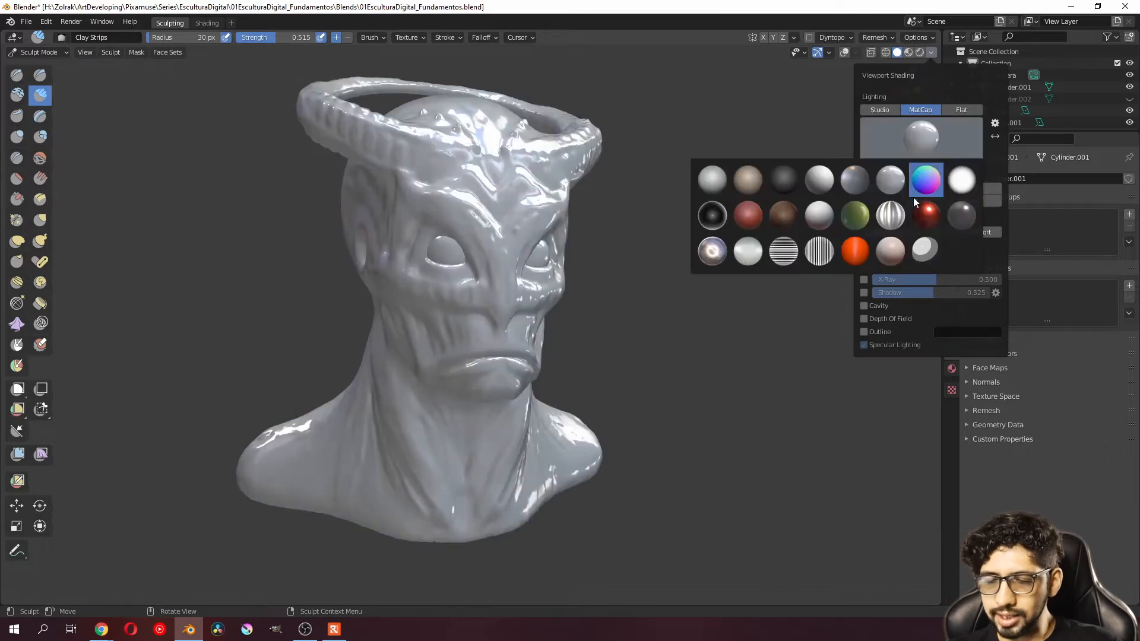
left_click(927, 182)
left_click(923, 148)
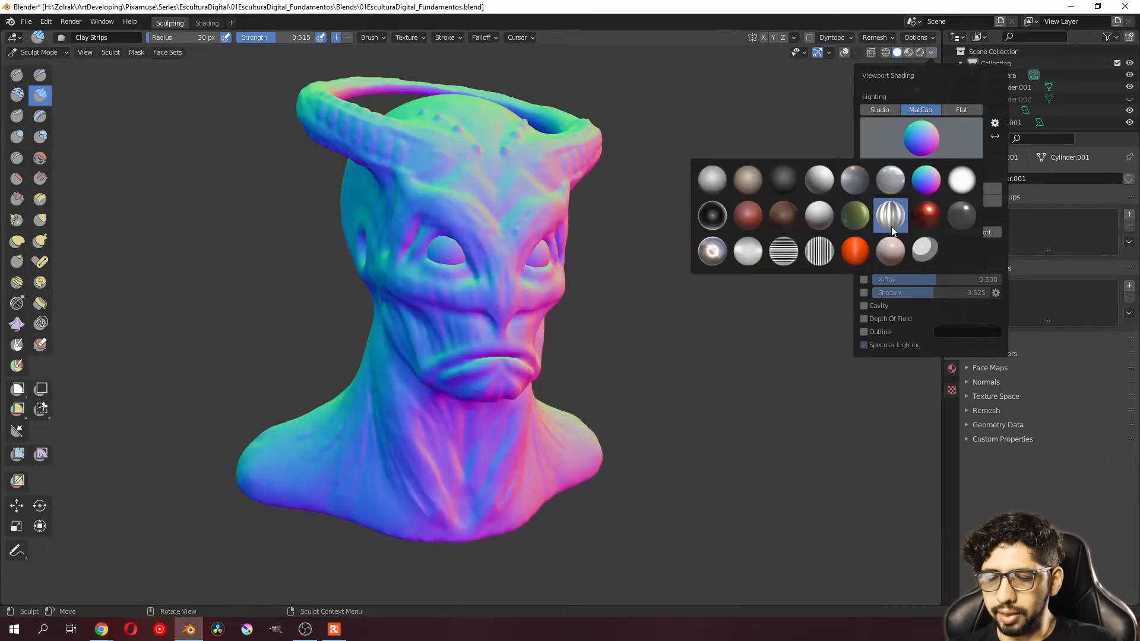
left_click(750, 215)
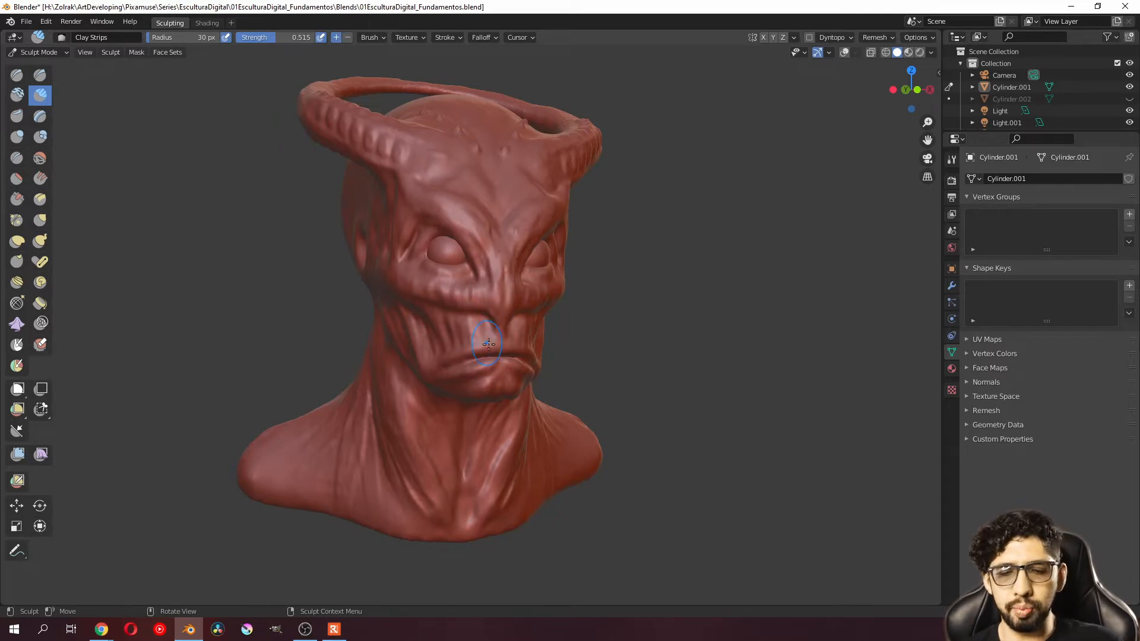
Step: Switch the viewport shading of the bust to the light grey MatCap
left_click(931, 52)
left_click(893, 152)
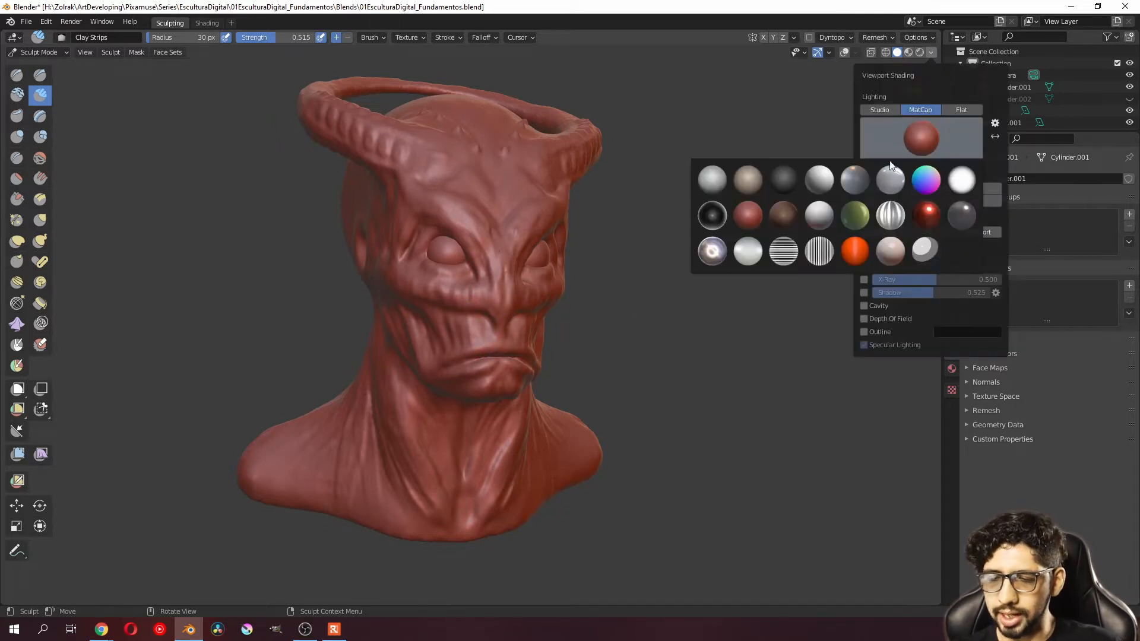
left_click(714, 185)
Step: Set the viewport shading to the brown clay MatCap
left_click(931, 52)
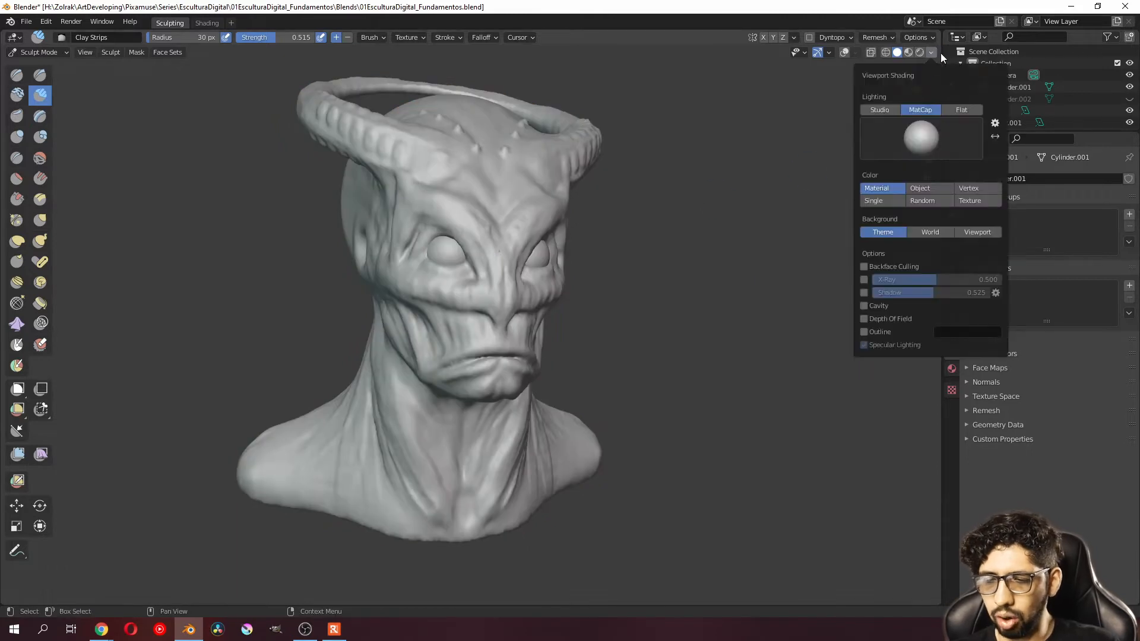
left_click(920, 137)
left_click(747, 180)
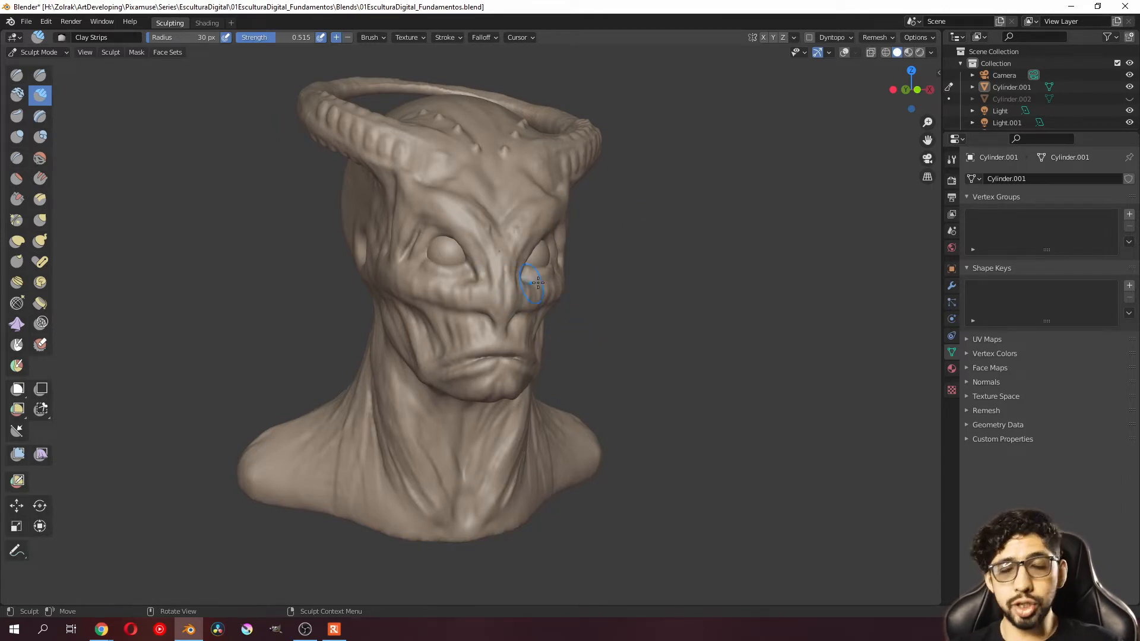
Step: Enable Cavity in the viewport shading and check its effect on the other side of the bust
left_click(932, 52)
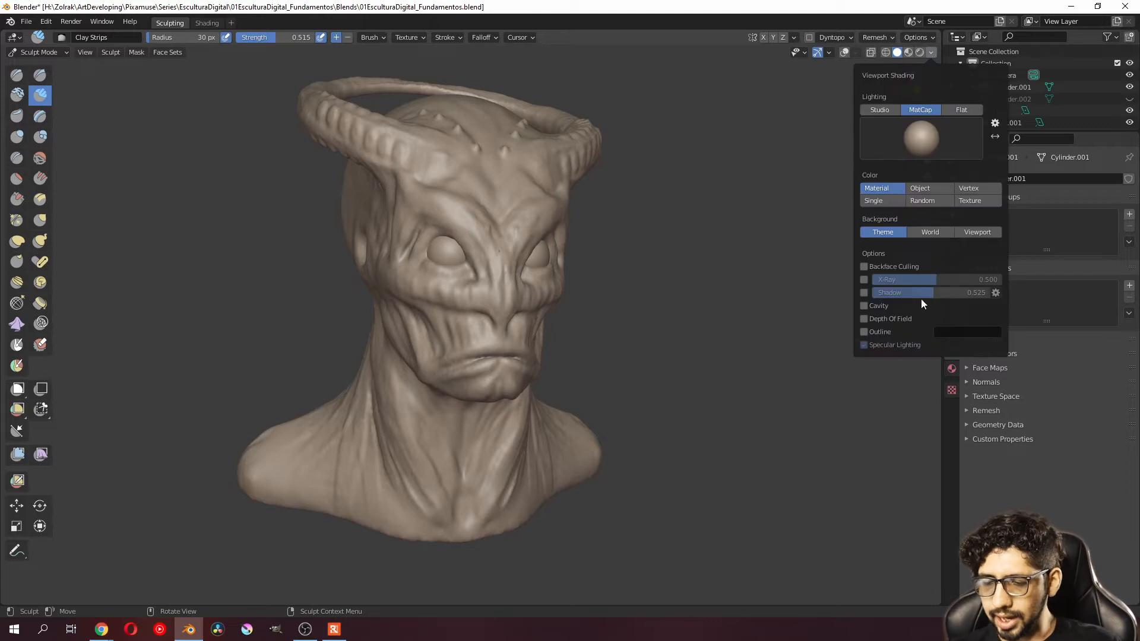
left_click(864, 306)
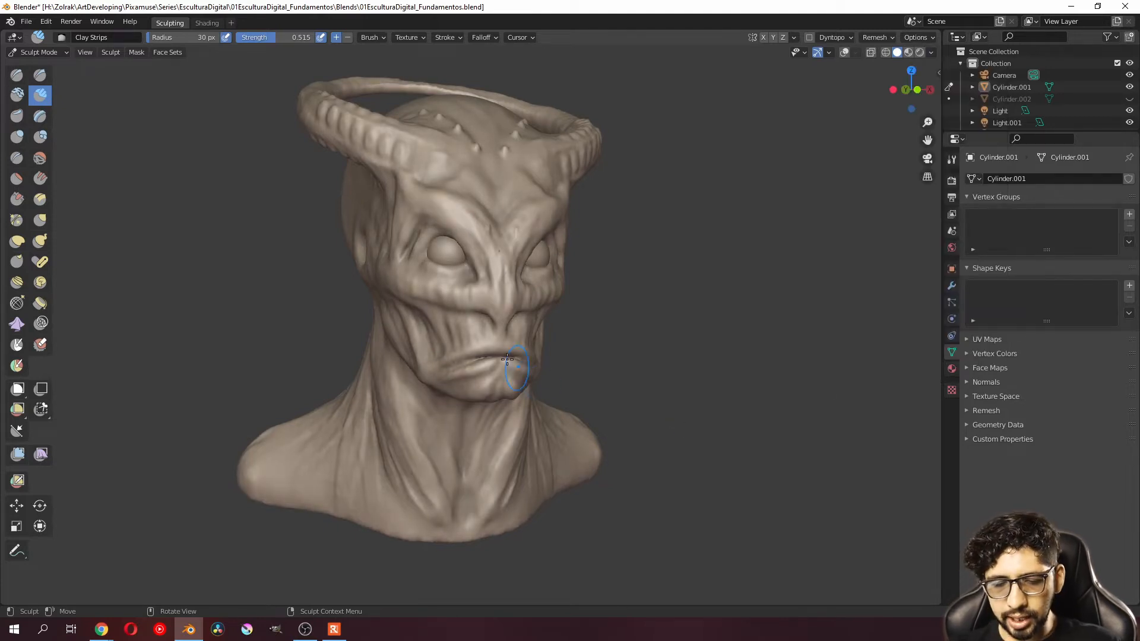
mouse_move(463, 291)
middle_mouse_down("alt")
mouse_move(441, 290)
mouse_move(413, 325)
middle_mouse_up("alt")
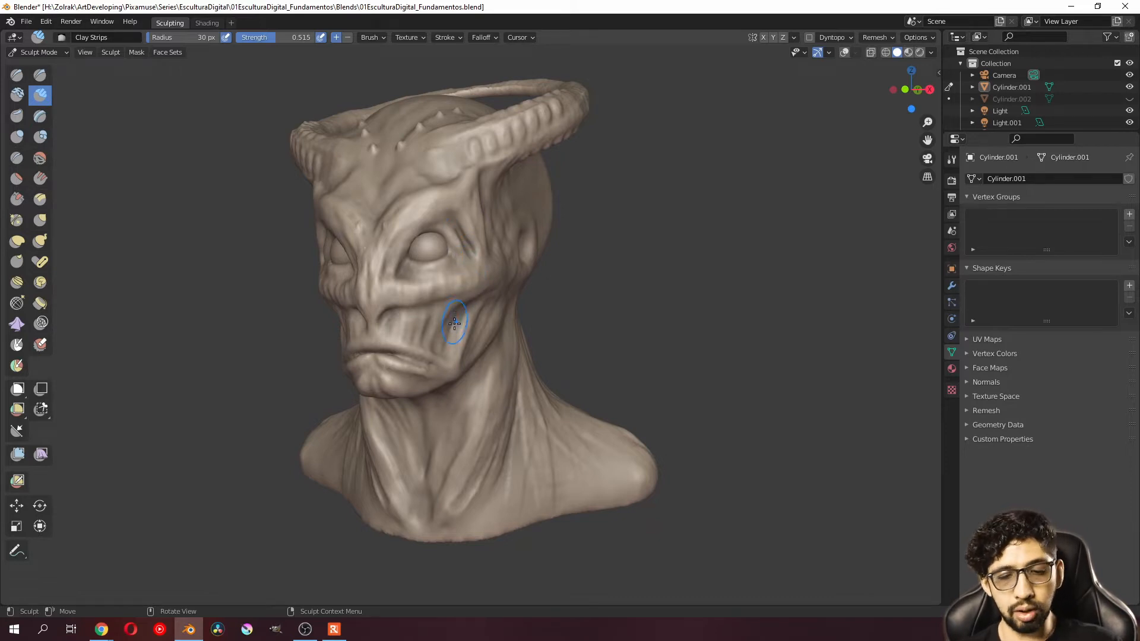
Step: Change the Cavity type in the viewport shading and inspect the bust's surface detail from close up and far away
left_click(930, 52)
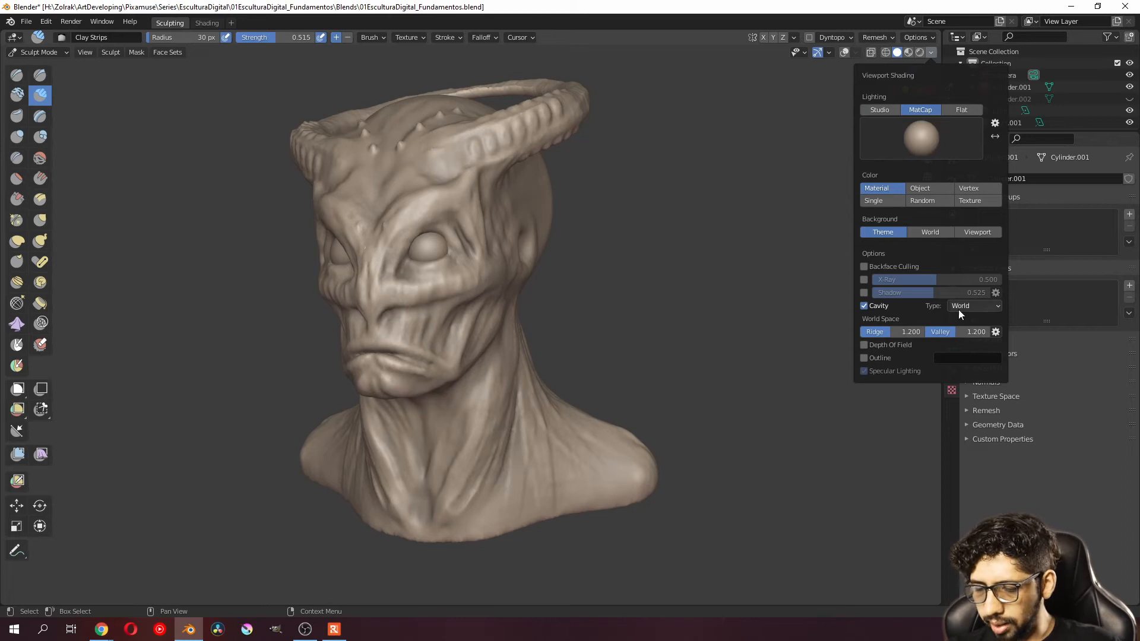
left_click(968, 308)
left_click(974, 332)
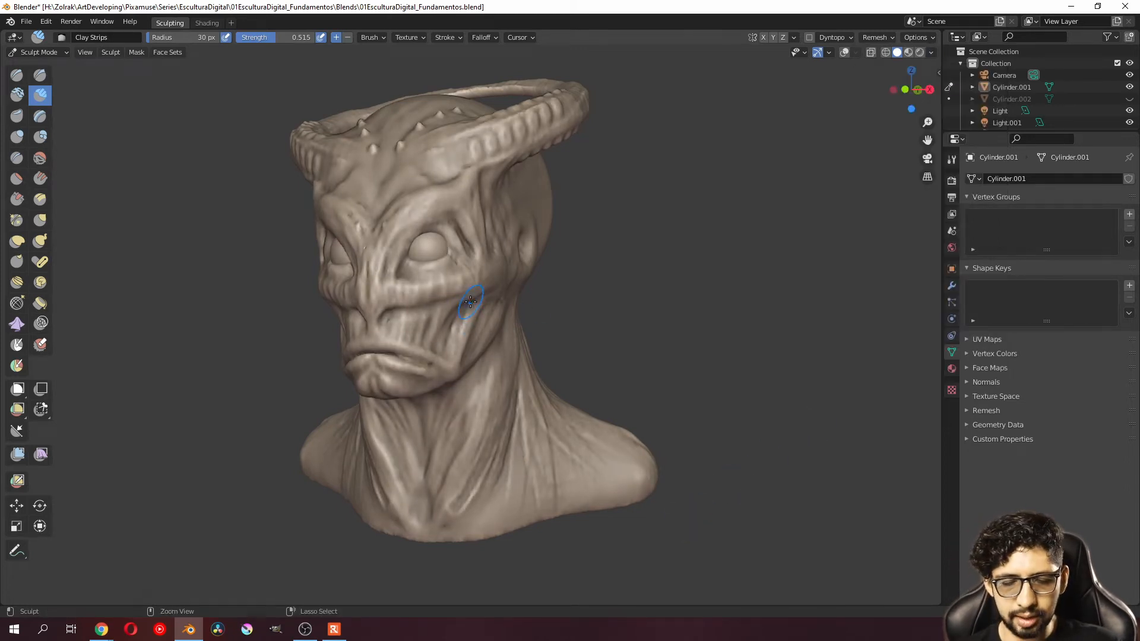
scroll(466, 285, "up", 8)
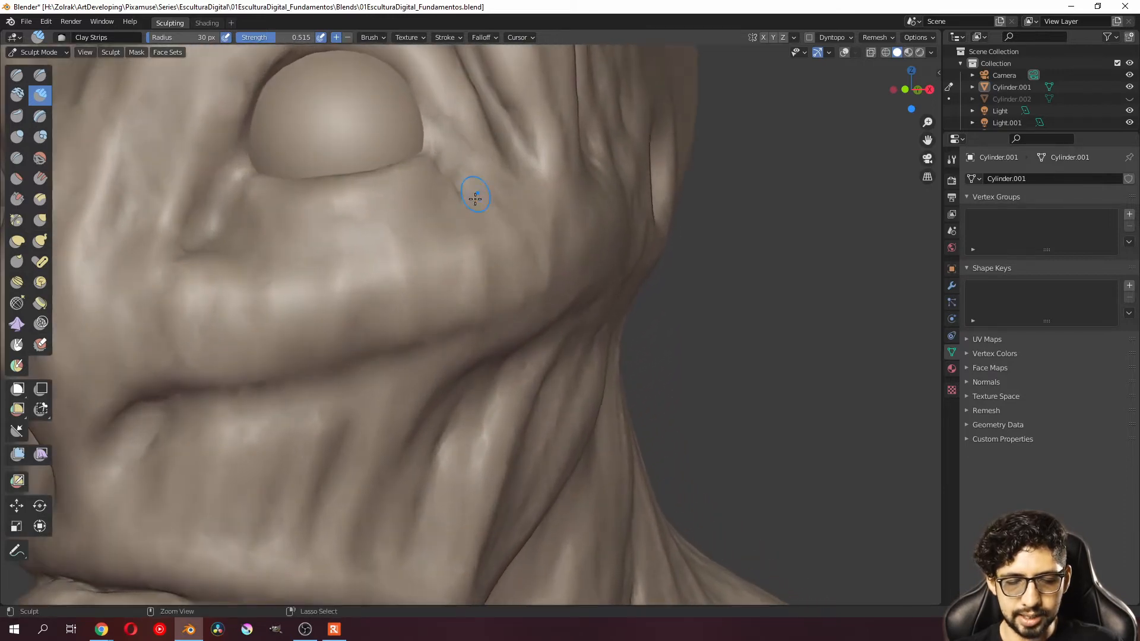
scroll(508, 238, "down", 8)
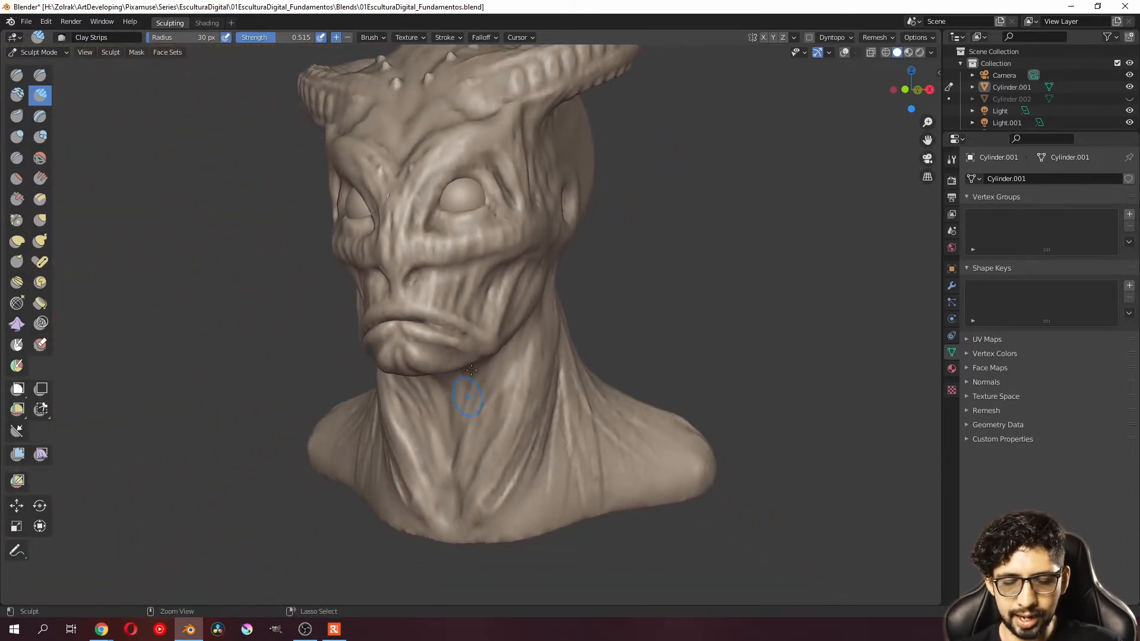
middle_click_drag(505, 214, 503, 252, "ctrl")
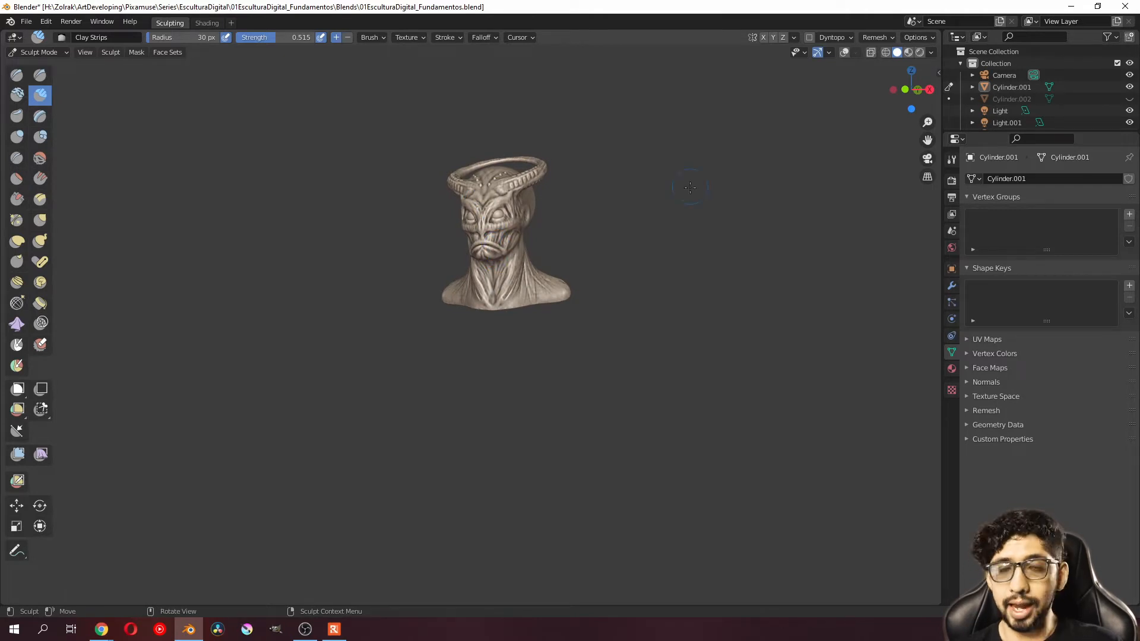
Step: Set the viewport shading's Cavity type to World and examine the bust's surface detail up close
left_click(931, 53)
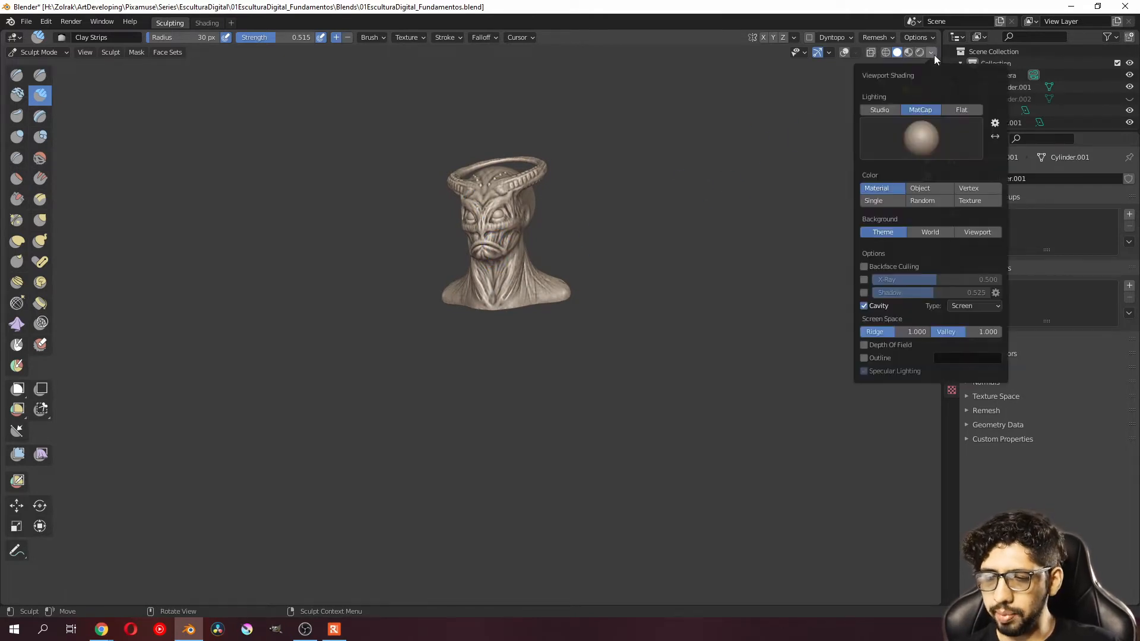
left_click(978, 305)
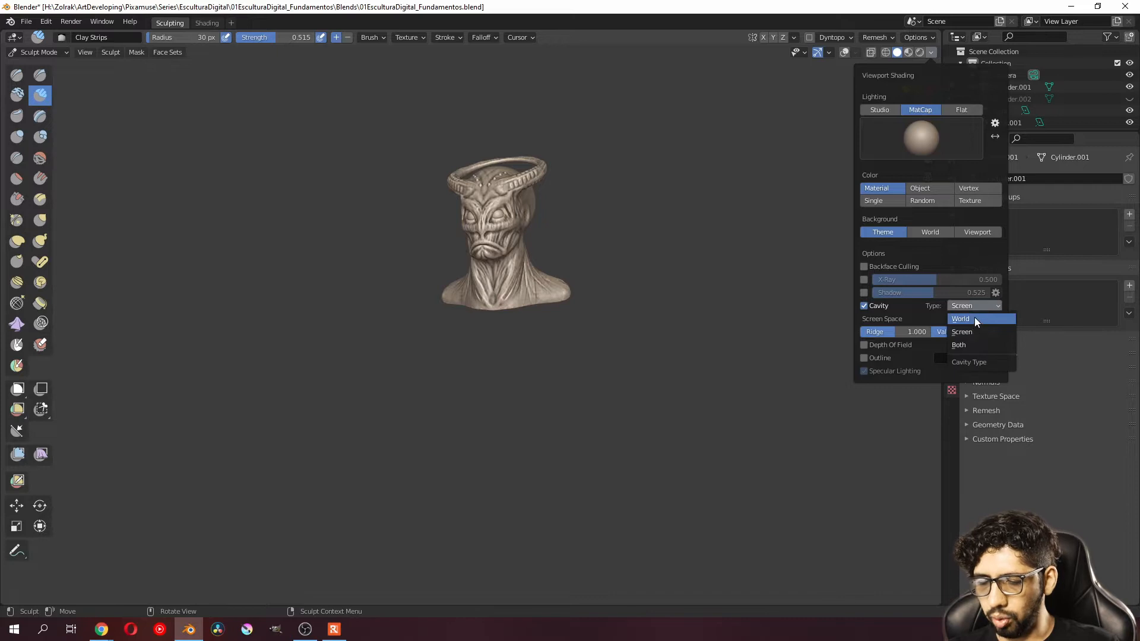
left_click(974, 317)
mouse_move(511, 249)
middle_mouse_down("ctrl")
mouse_move(514, 137)
mouse_move(485, 414)
middle_mouse_up("ctrl")
middle_click_drag(518, 229, 495, 396, "ctrl")
mouse_move(529, 213)
middle_mouse_down("ctrl")
mouse_move(536, 280)
mouse_move(589, 312)
middle_mouse_up("ctrl")
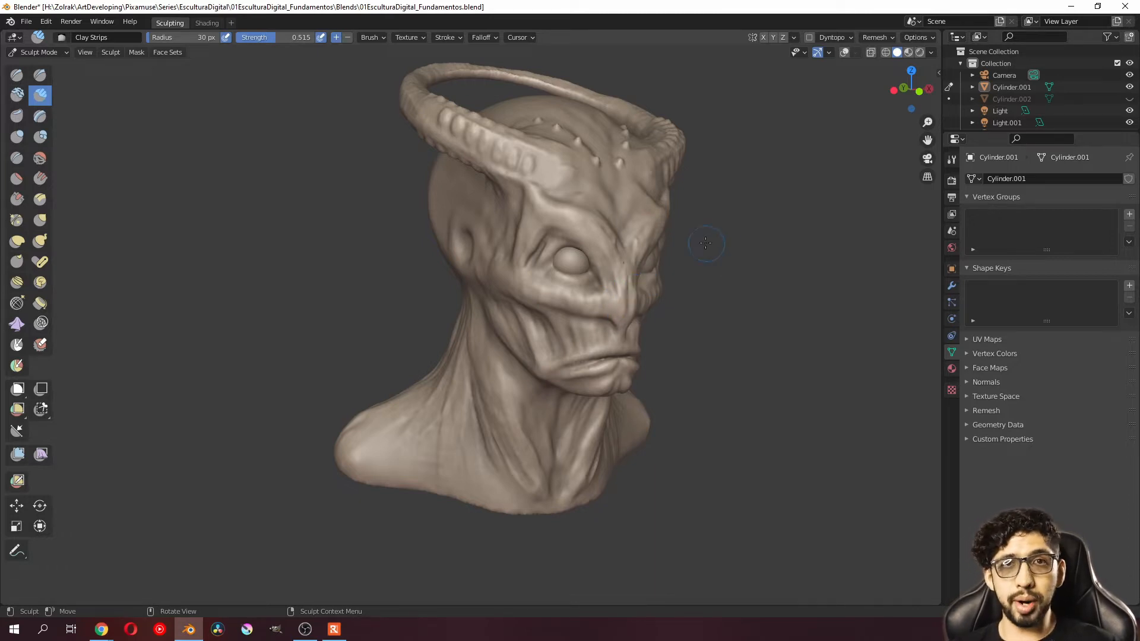
Step: Examine the bust from several angles, aligning the view exactly with its side and its front
middle_click_drag(689, 268, 590, 299)
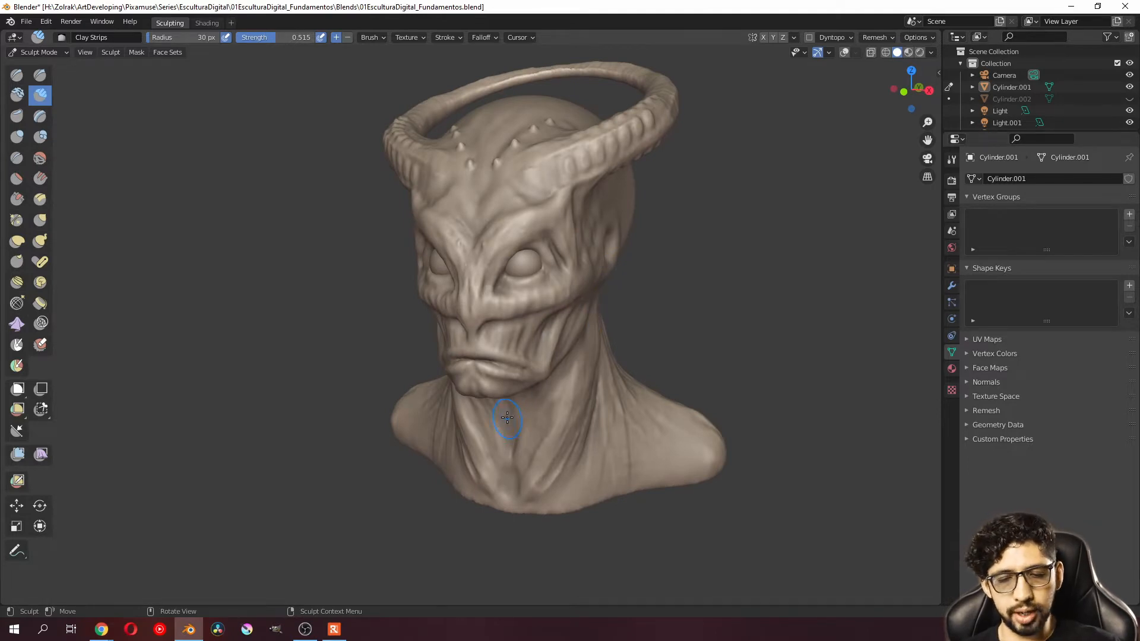
middle_click_drag(493, 306, 555, 337)
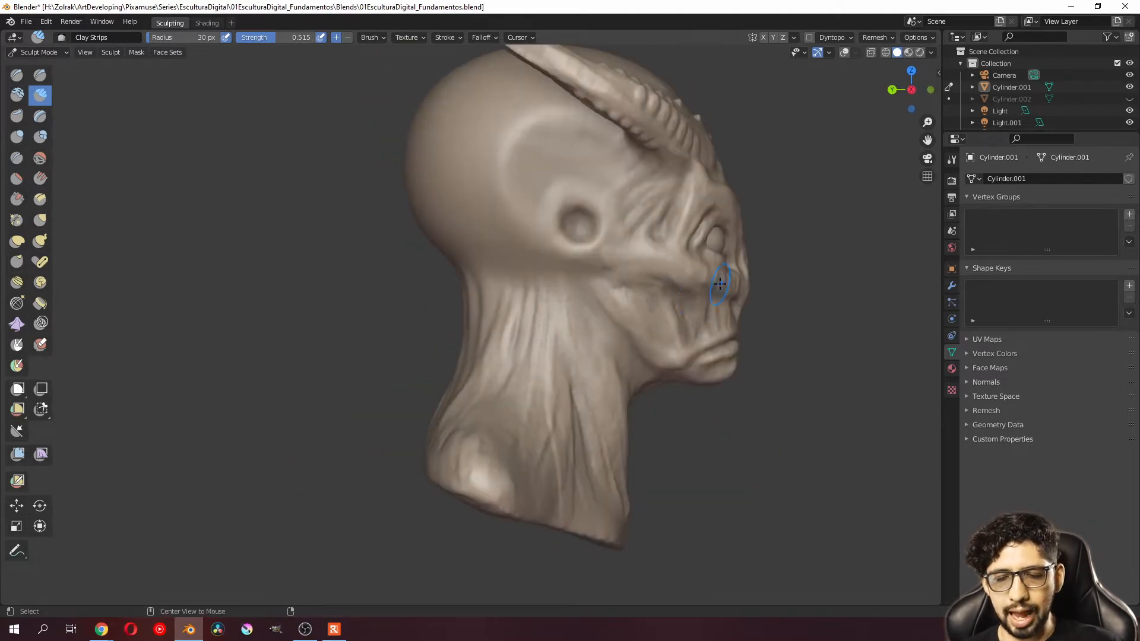
middle_click_drag(719, 284, 583, 308, "alt")
scroll(580, 307, "up", 3)
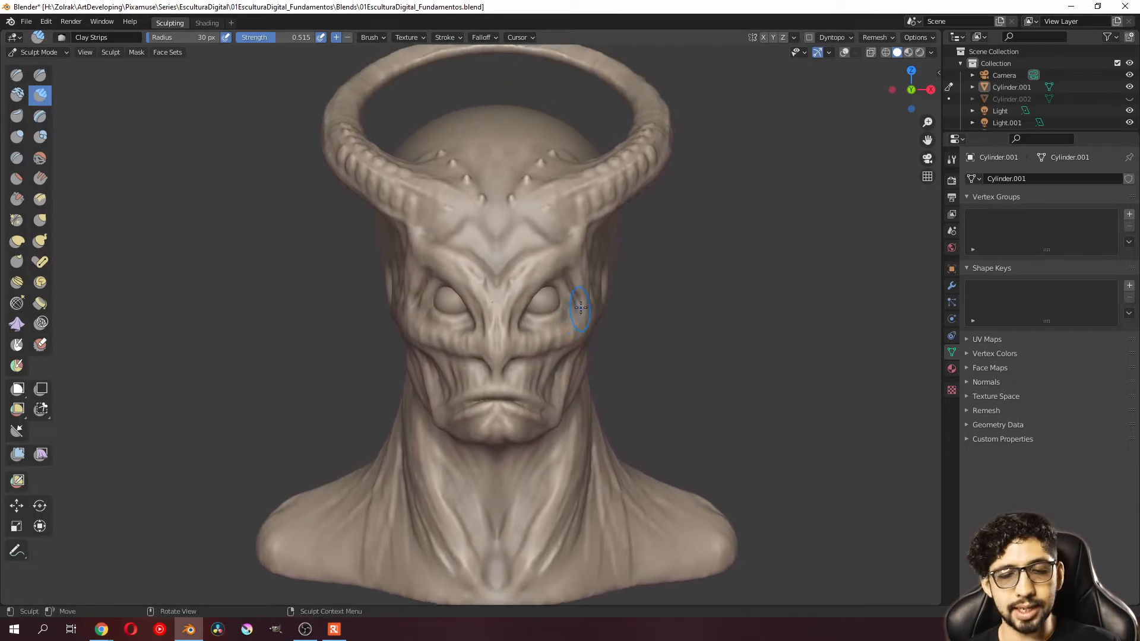
scroll(581, 308, "down", 3)
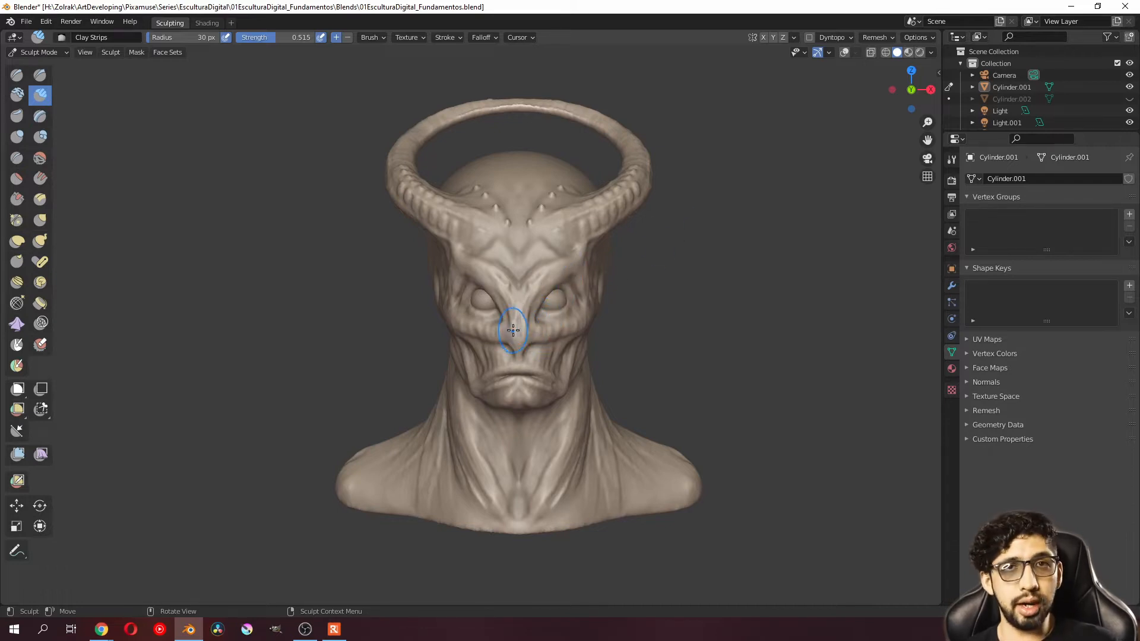
mouse_move(514, 335)
middle_mouse_down()
mouse_move(645, 312)
mouse_move(594, 313)
middle_mouse_up()
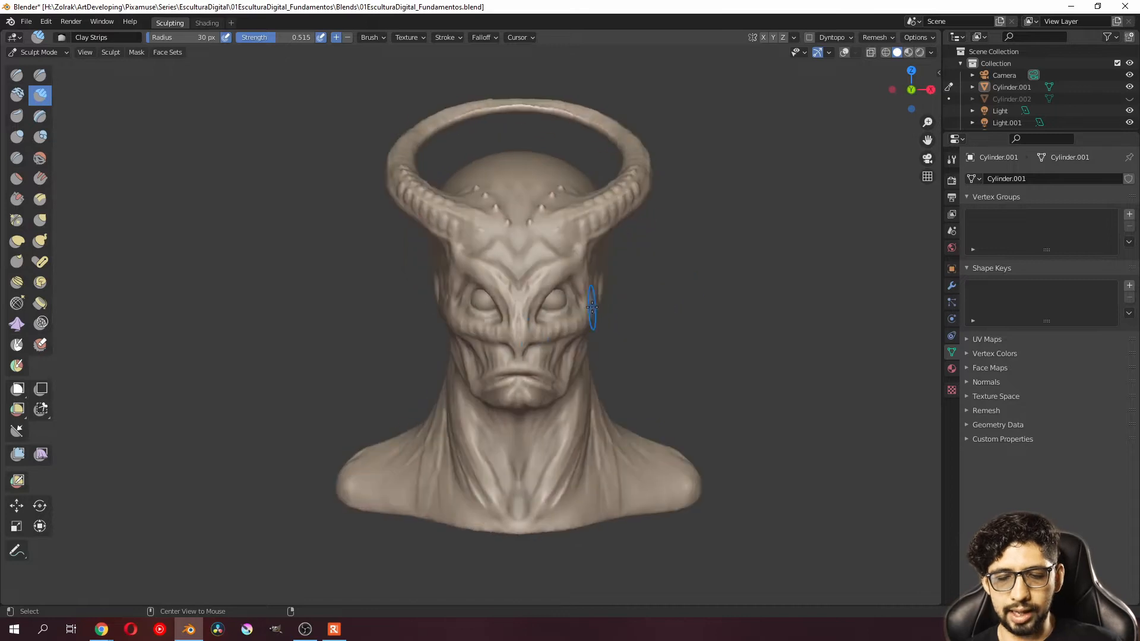
left_click_drag(931, 89, 911, 108)
left_click(911, 108)
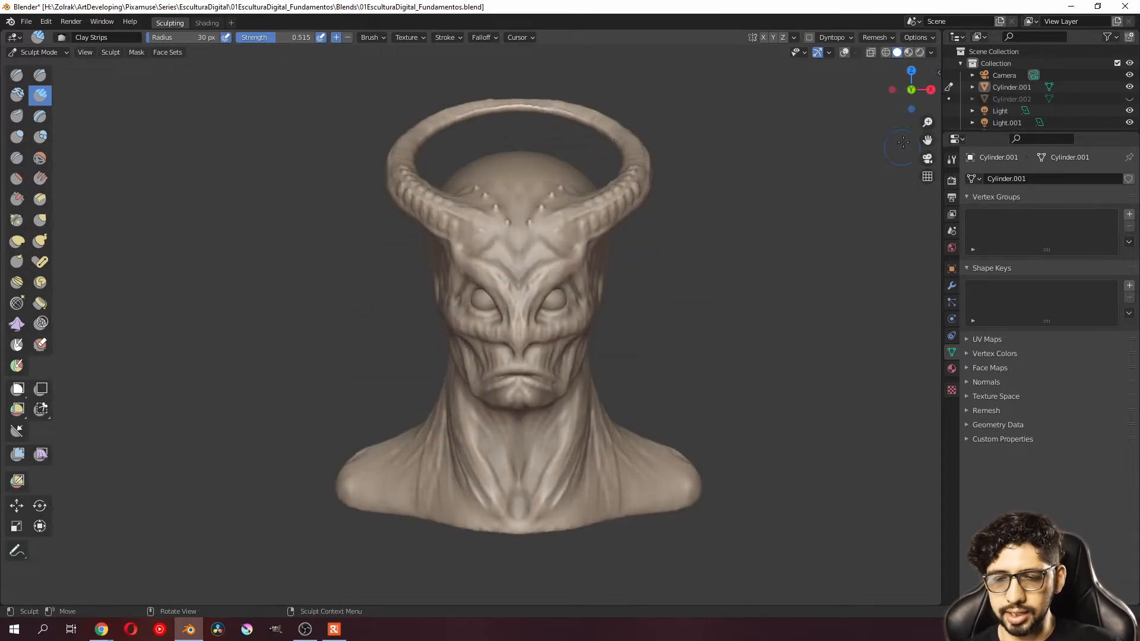
Step: Look at the bust in the right side view and return to a view of its face
middle_click_drag(660, 268, 633, 273)
scroll(570, 288, "up", 2)
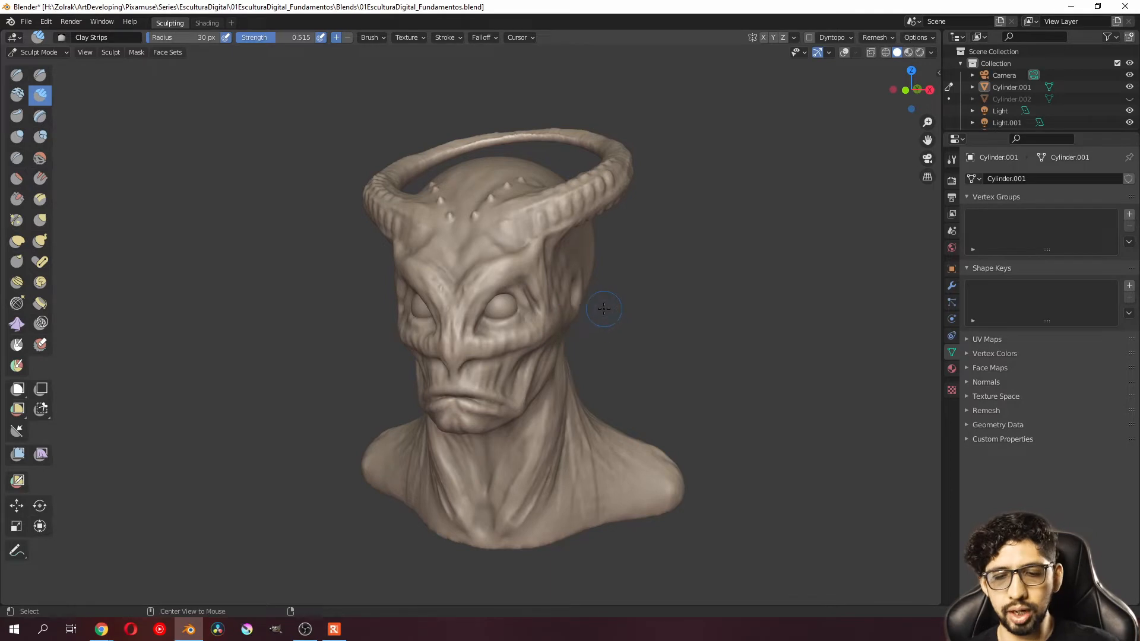
key("KP_3")
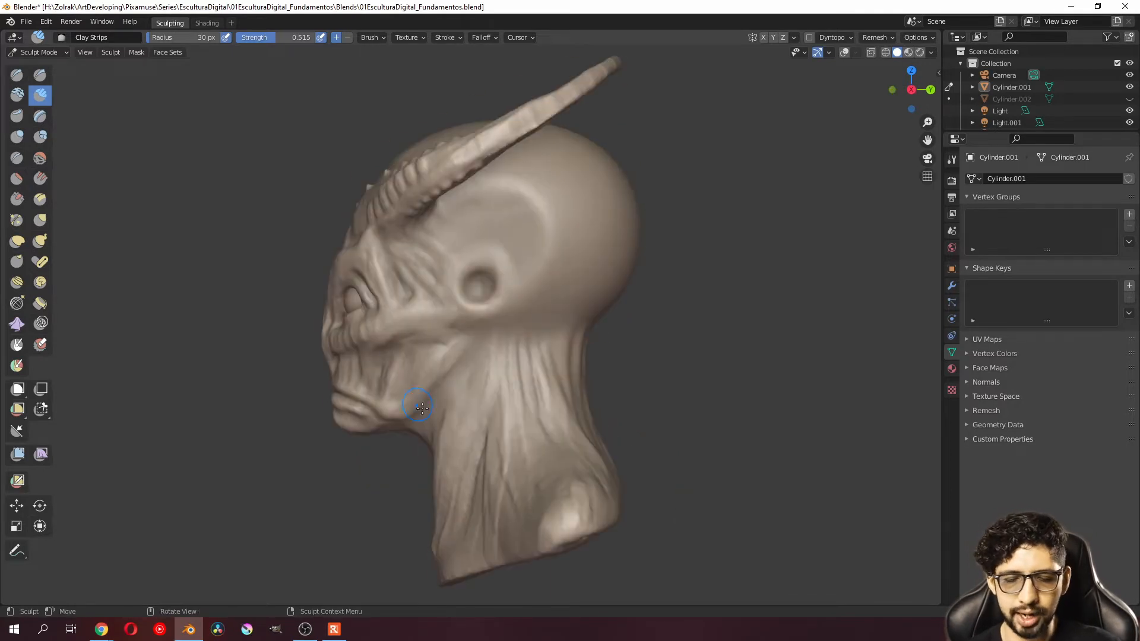
scroll(422, 407, "down", 3)
scroll(509, 331, "up", 1)
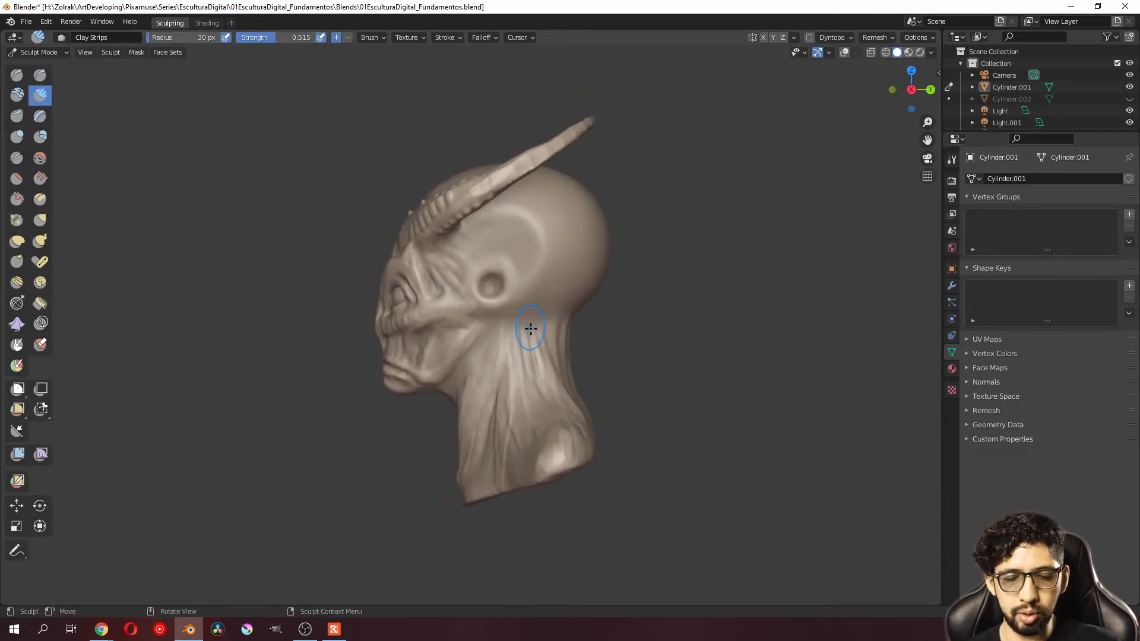
mouse_move(471, 323)
middle_mouse_down()
mouse_move(568, 328)
mouse_move(529, 302)
middle_mouse_up()
scroll(529, 303, "up", 2)
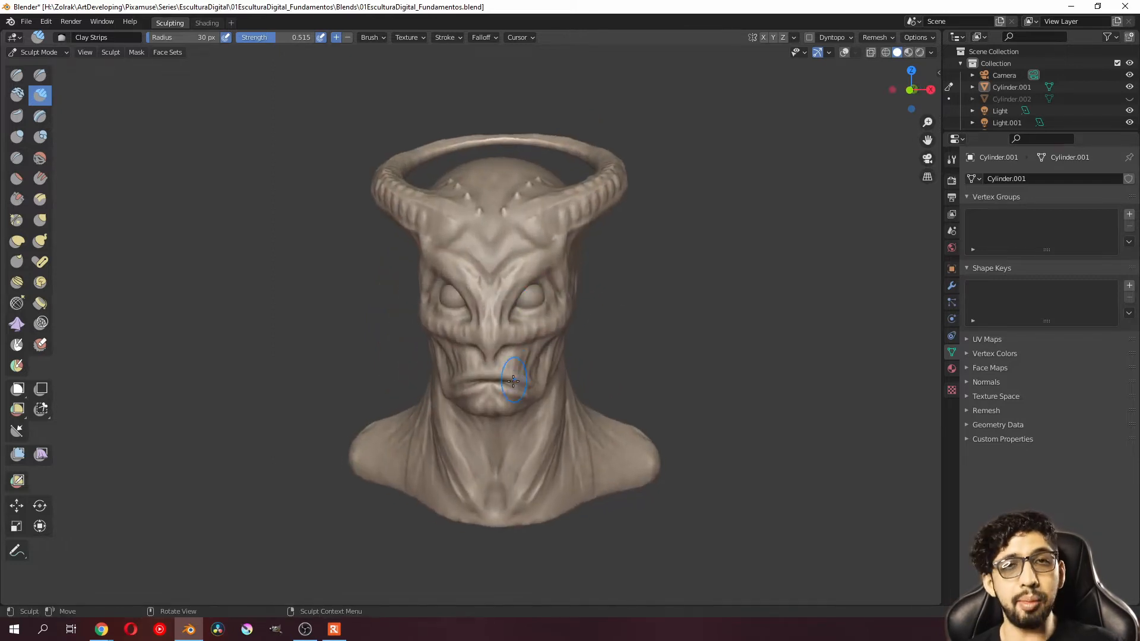
middle_click_drag(536, 338, 547, 353)
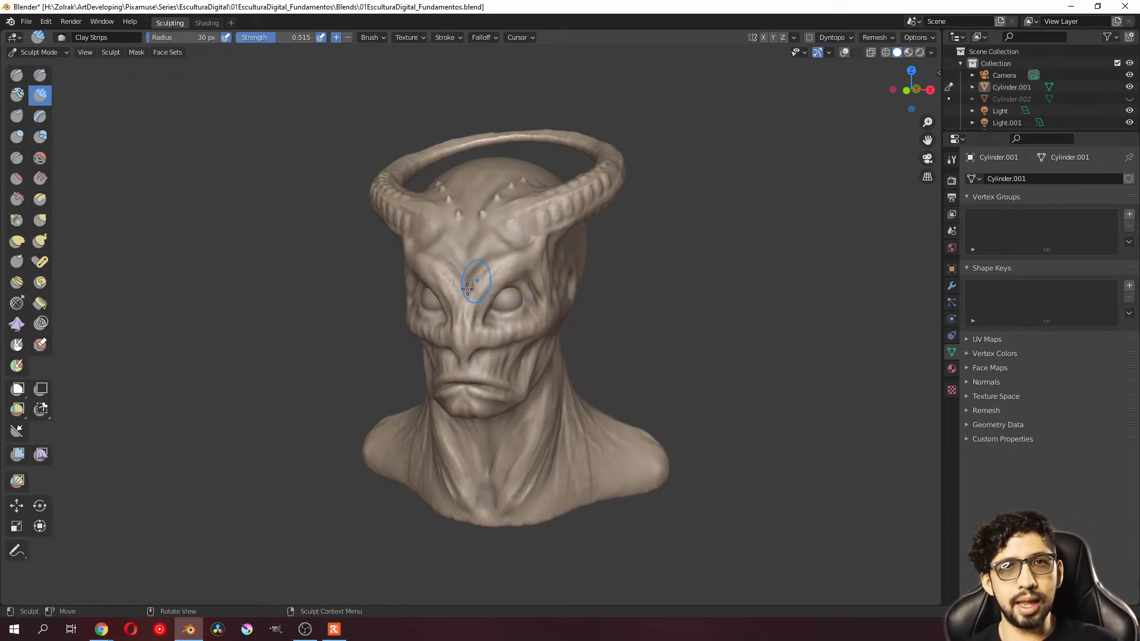
Step: Compare the bust in orthographic and perspective projection, ending in perspective
left_click(928, 177)
mouse_move(621, 291)
middle_mouse_down()
mouse_move(514, 300)
mouse_move(608, 286)
middle_mouse_up()
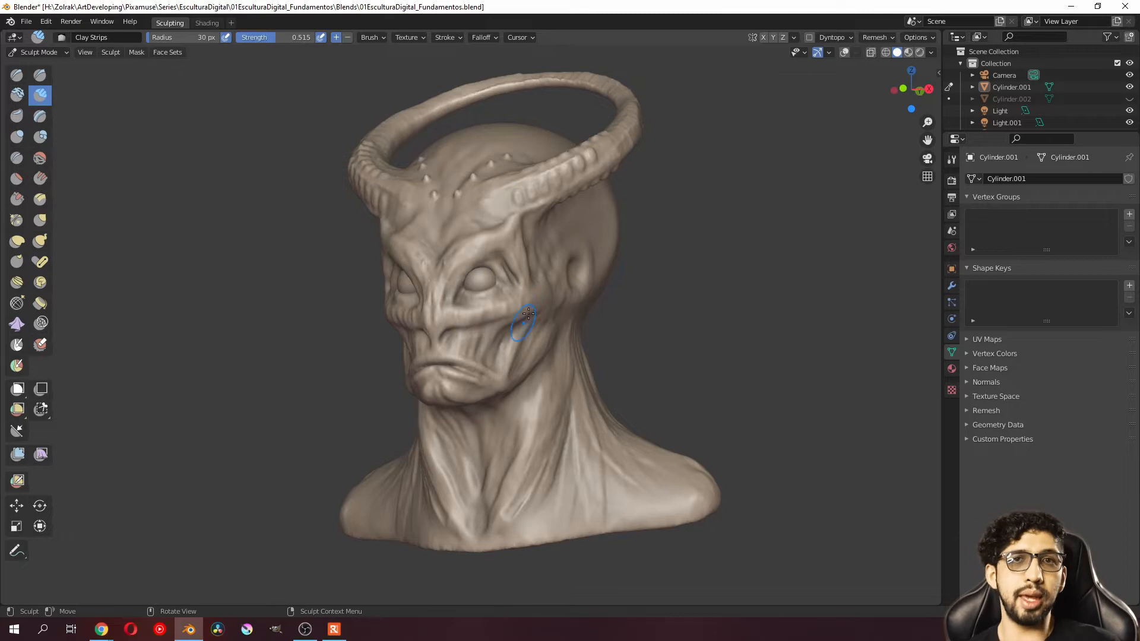
left_click(926, 176)
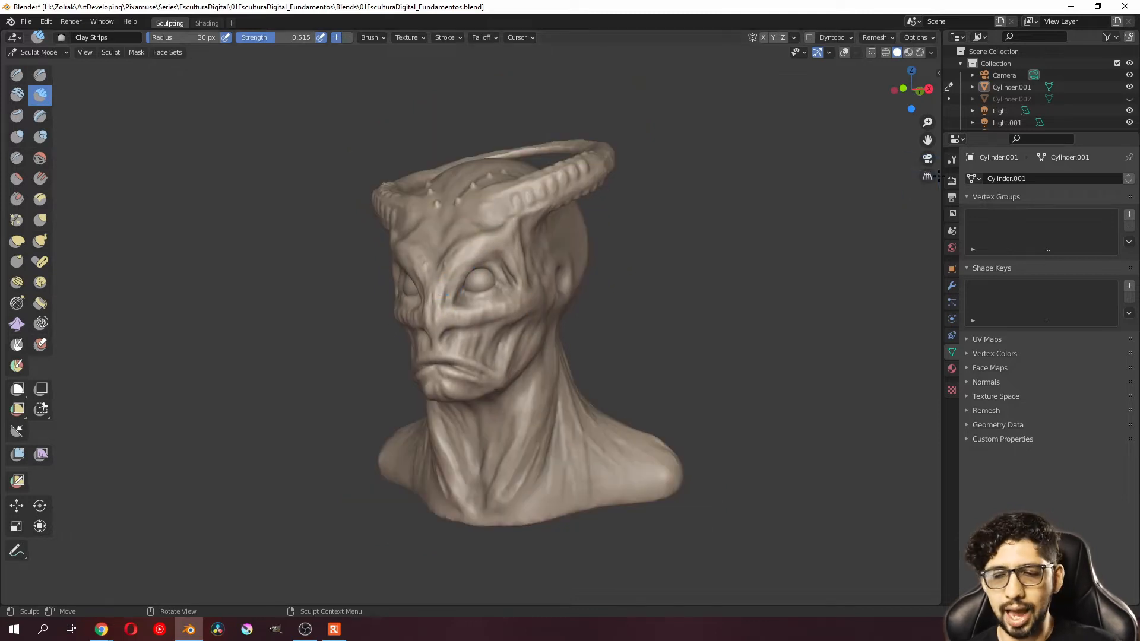
middle_click_drag(484, 336, 498, 384)
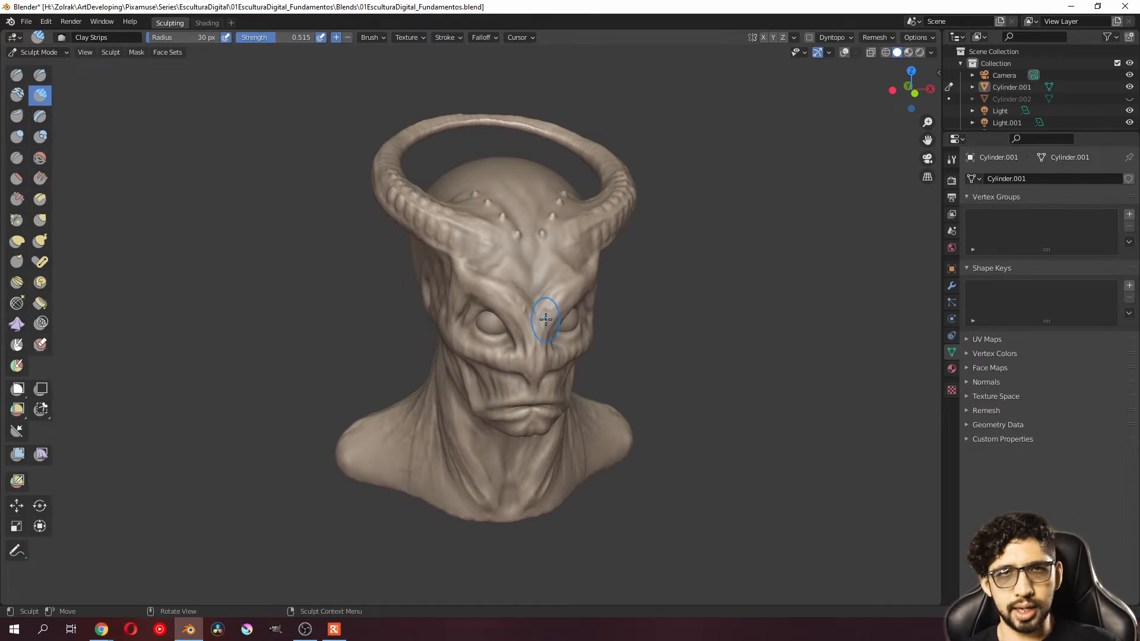
Step: Sculpt Clay Strips strokes on the crown at 55 px radius and 0.770 strength, first one-sided and again with X mirror symmetry enabled
middle_click_drag(589, 359, 537, 400)
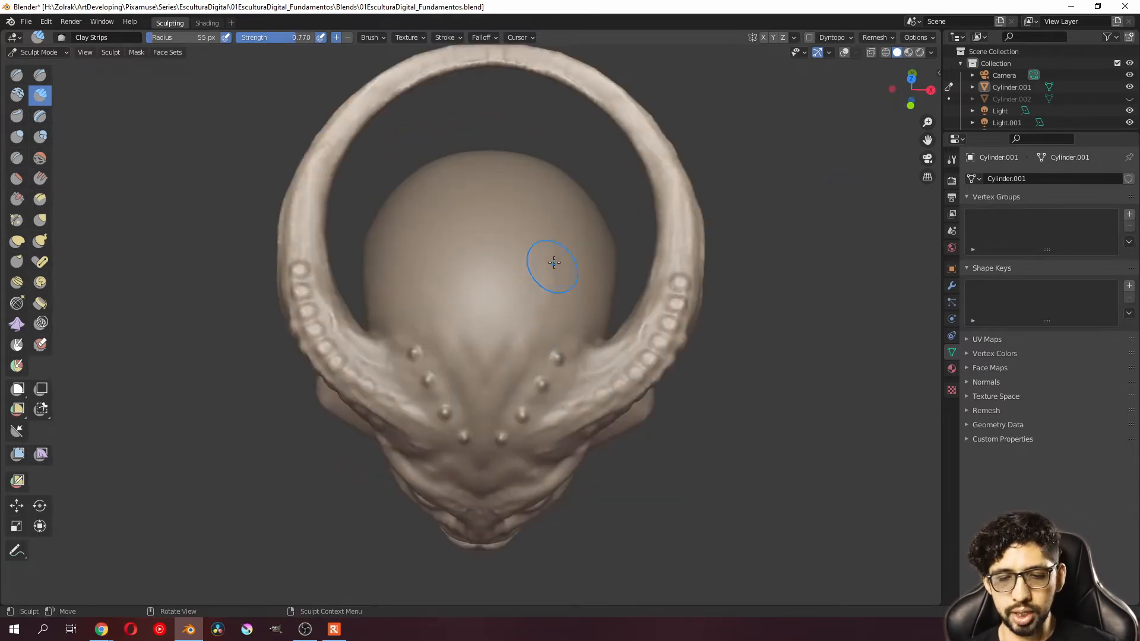
left_click_drag(567, 222, 527, 305)
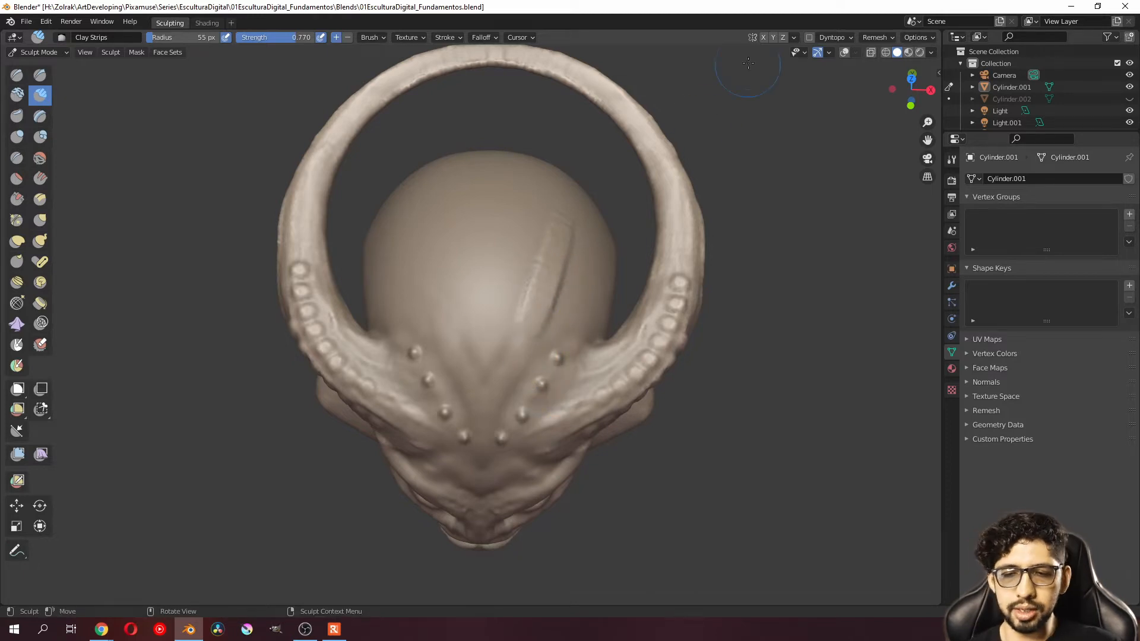
left_click(764, 37)
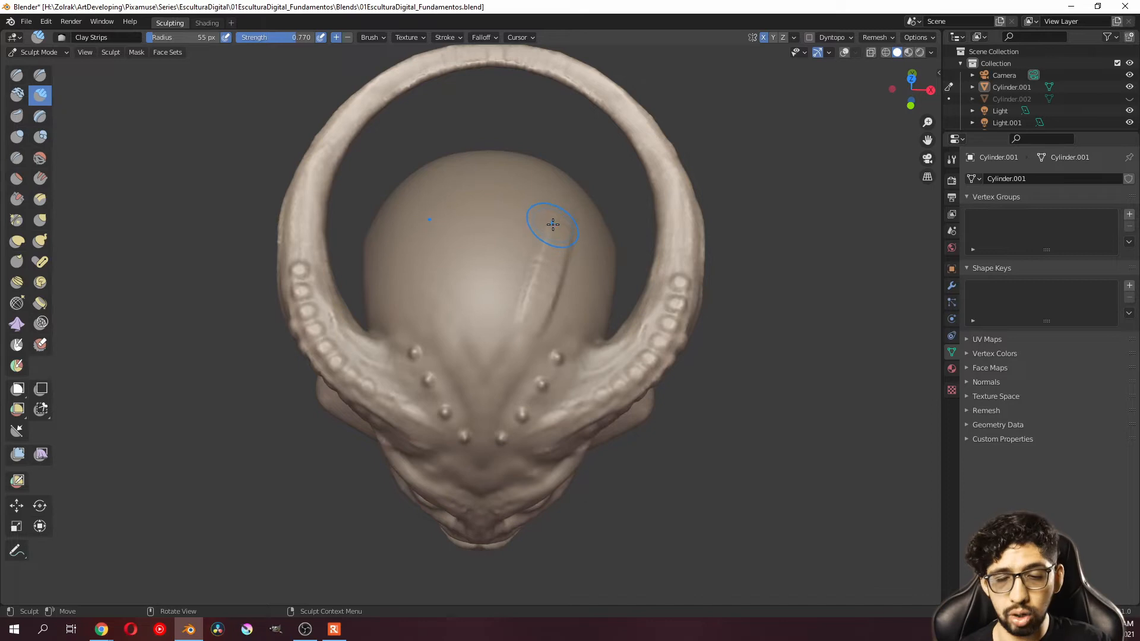
mouse_move(553, 221)
left_mouse_down()
mouse_move(535, 286)
mouse_move(538, 248)
mouse_move(539, 267)
mouse_move(571, 238)
left_mouse_up()
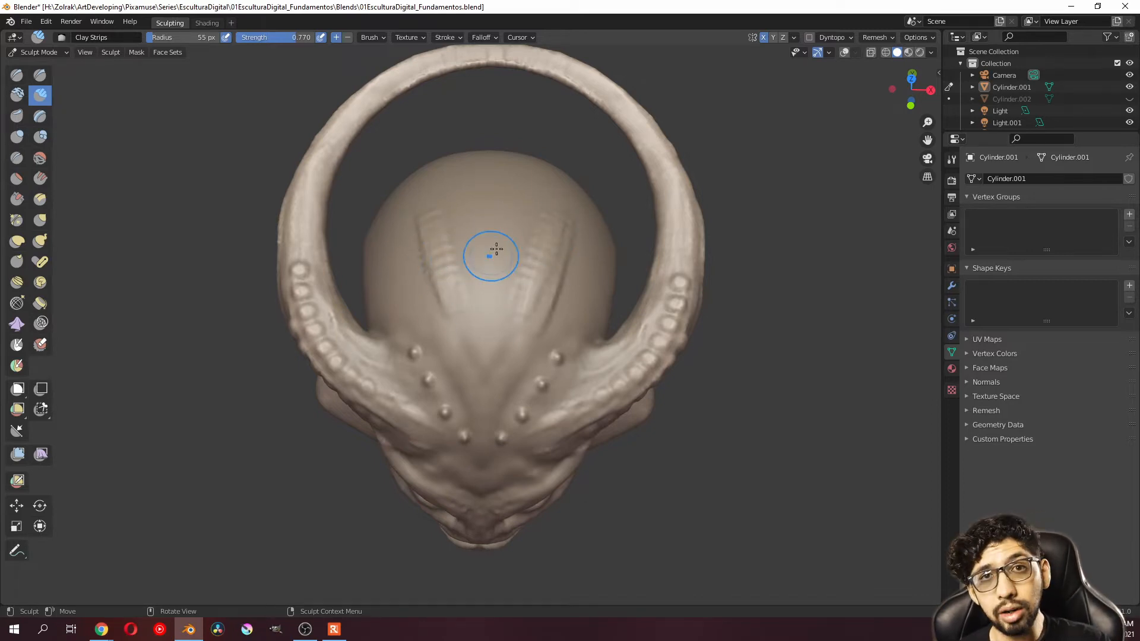
middle_click_drag(493, 262, 491, 272)
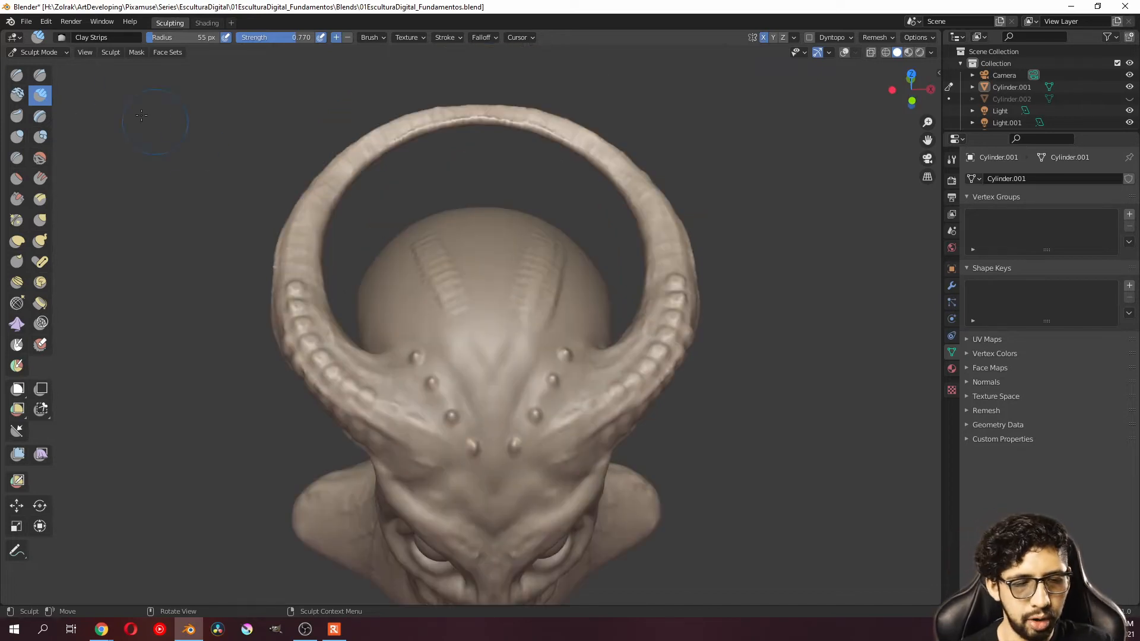
Step: Switch to Object Mode and show the viewport overlays to examine the bust's origin point from the front and above
left_click(58, 54)
left_click(36, 64)
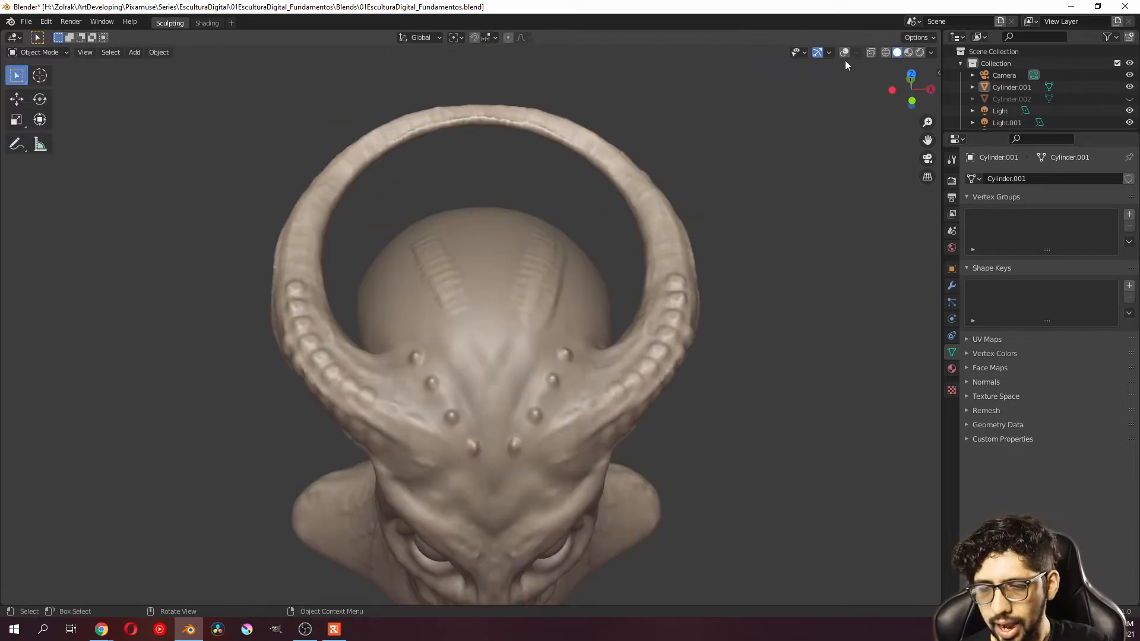
left_click(855, 53)
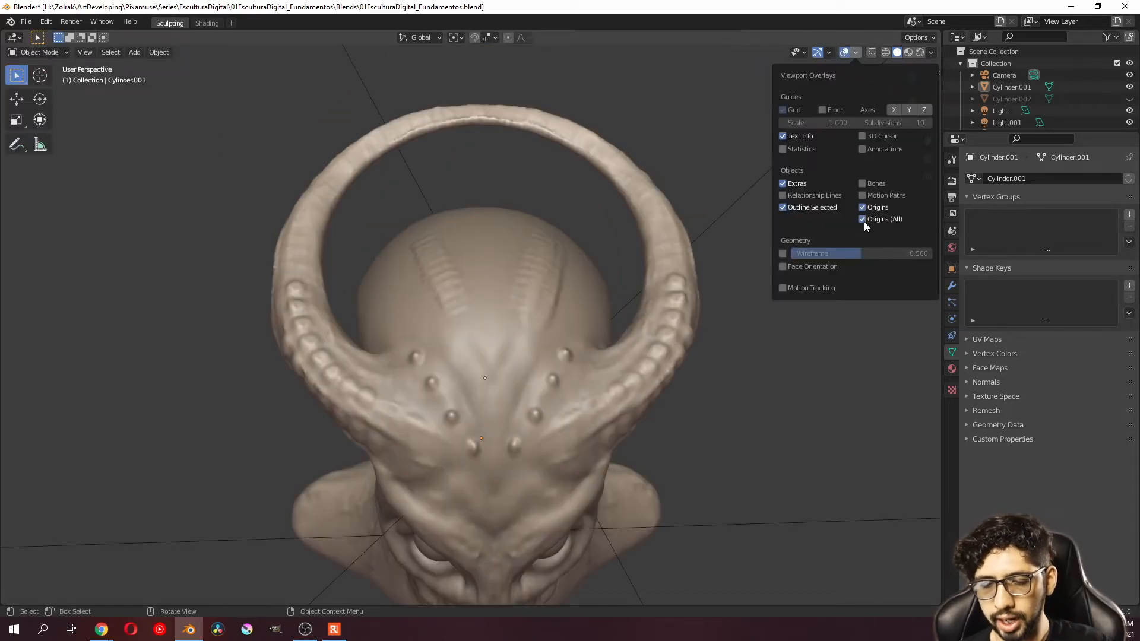
scroll(555, 383, "up", 2)
middle_click_drag(549, 352, 484, 426)
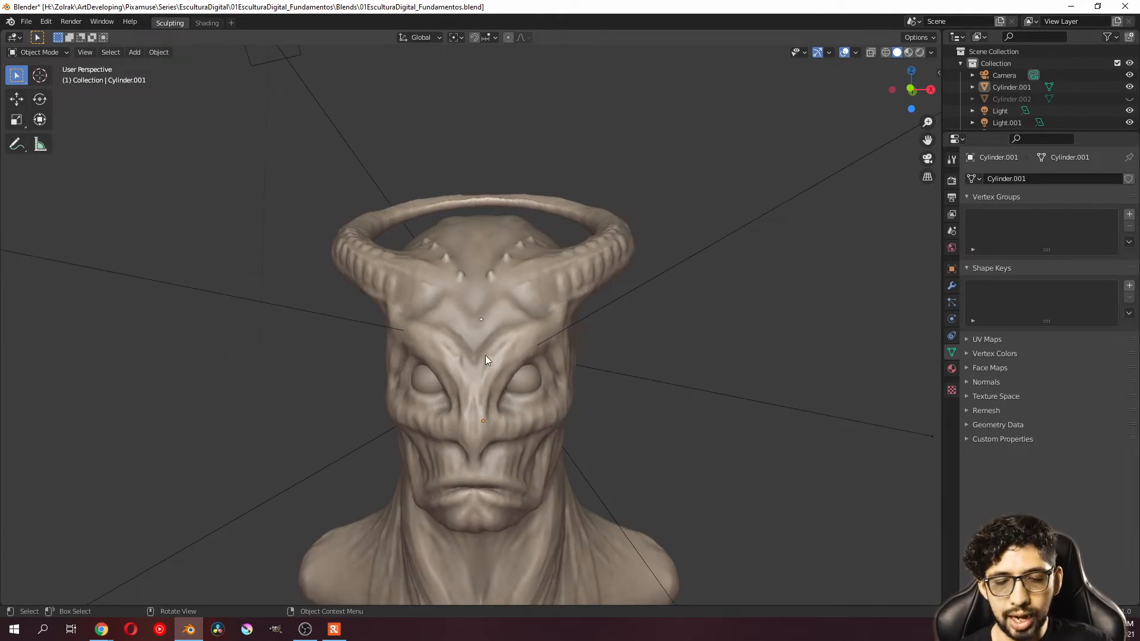
middle_click_drag(442, 324, 510, 315)
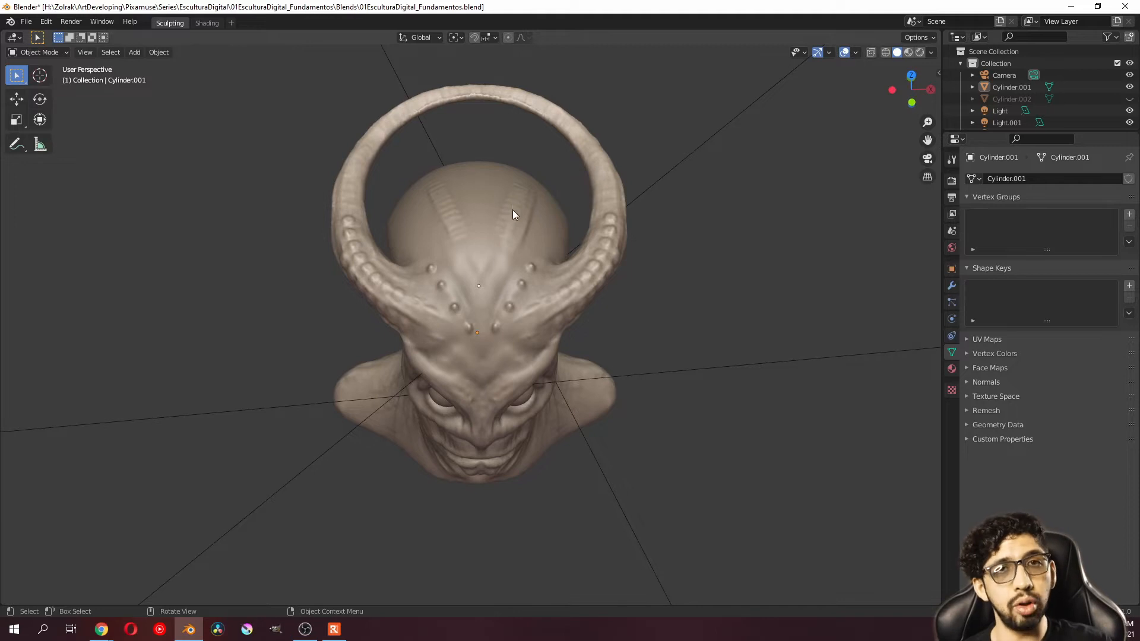
middle_click_drag(503, 262, 486, 349)
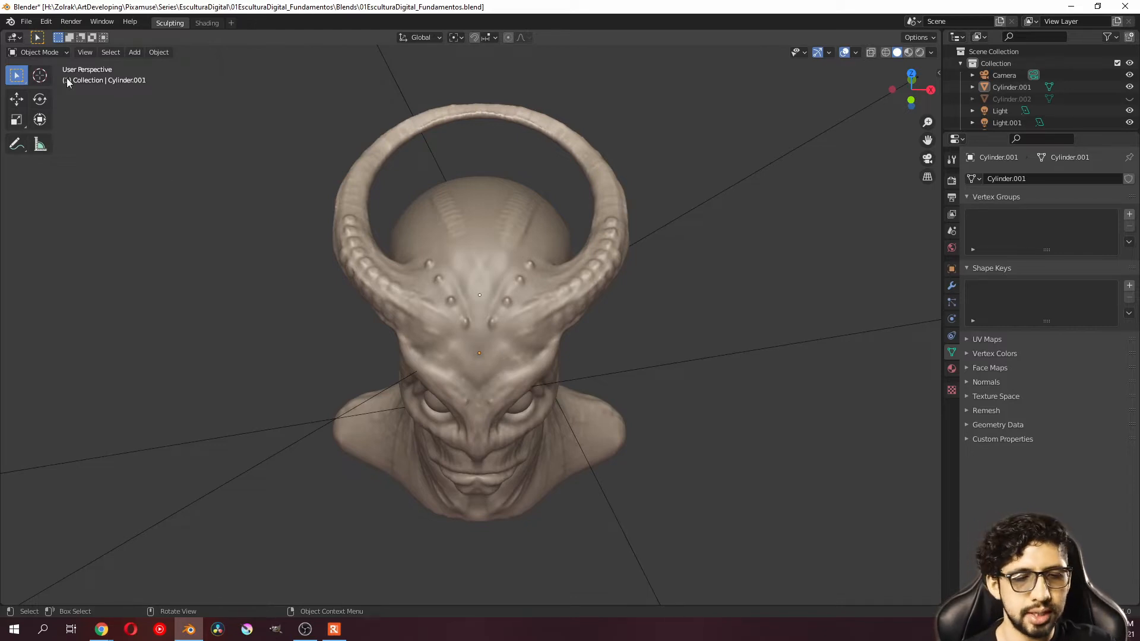
Step: Return the bust to Sculpt Mode
left_click(40, 52)
left_click(33, 92)
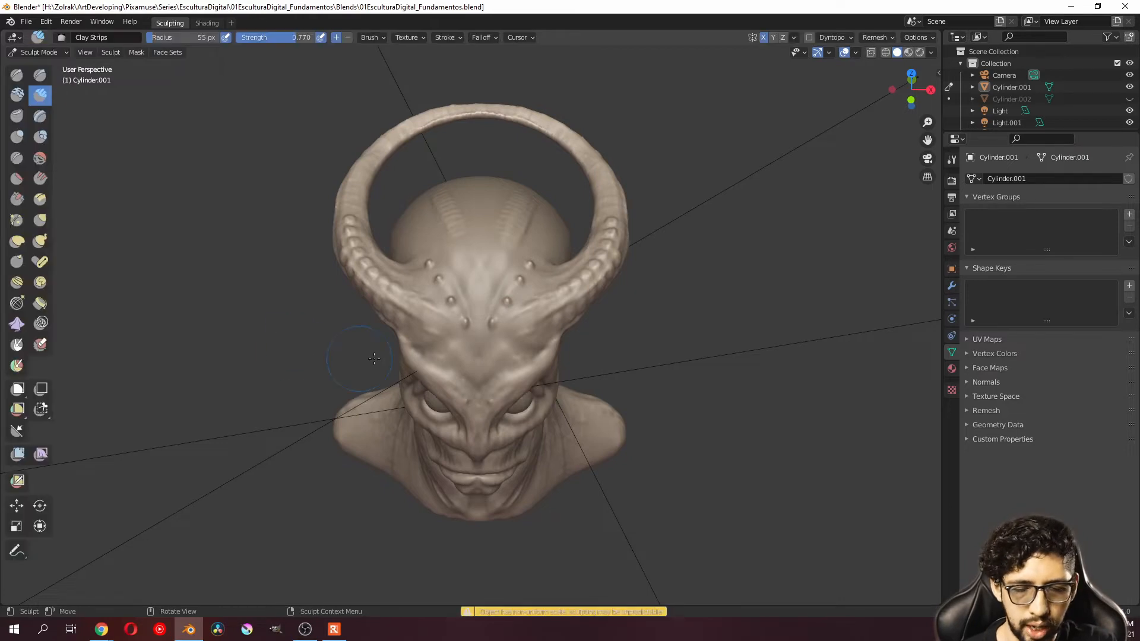
mouse_move(374, 358)
middle_mouse_down()
mouse_move(386, 309)
mouse_move(522, 279)
mouse_move(629, 236)
middle_mouse_up()
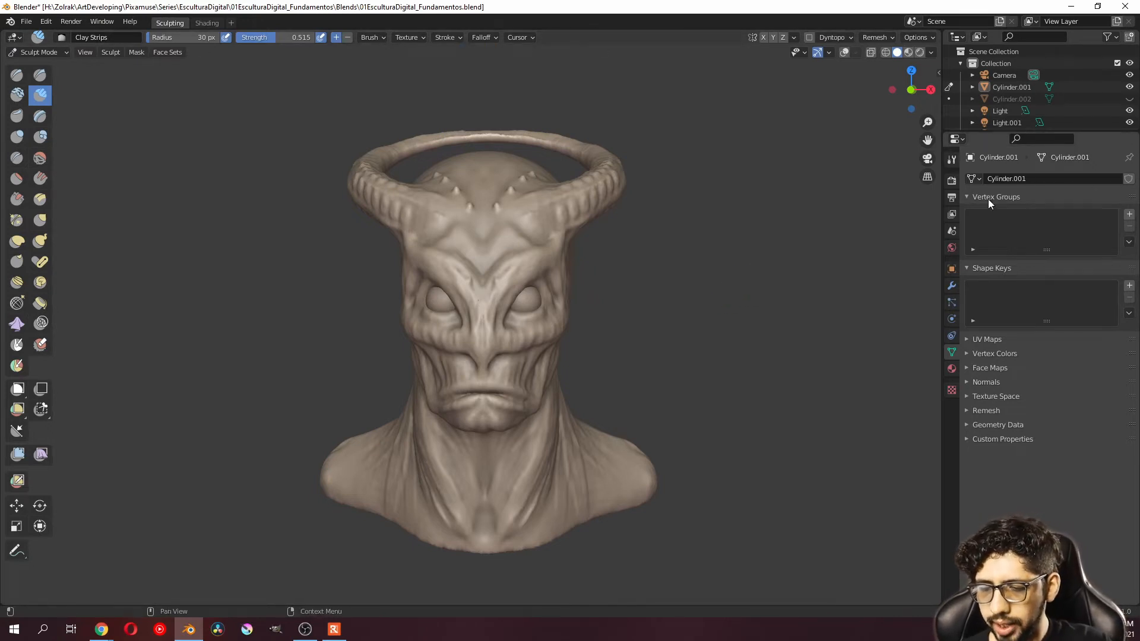
Step: Display the Clay Strips brush settings in the properties editor and look through the Dyntopo, Remesh and Symmetry options
left_click(953, 159)
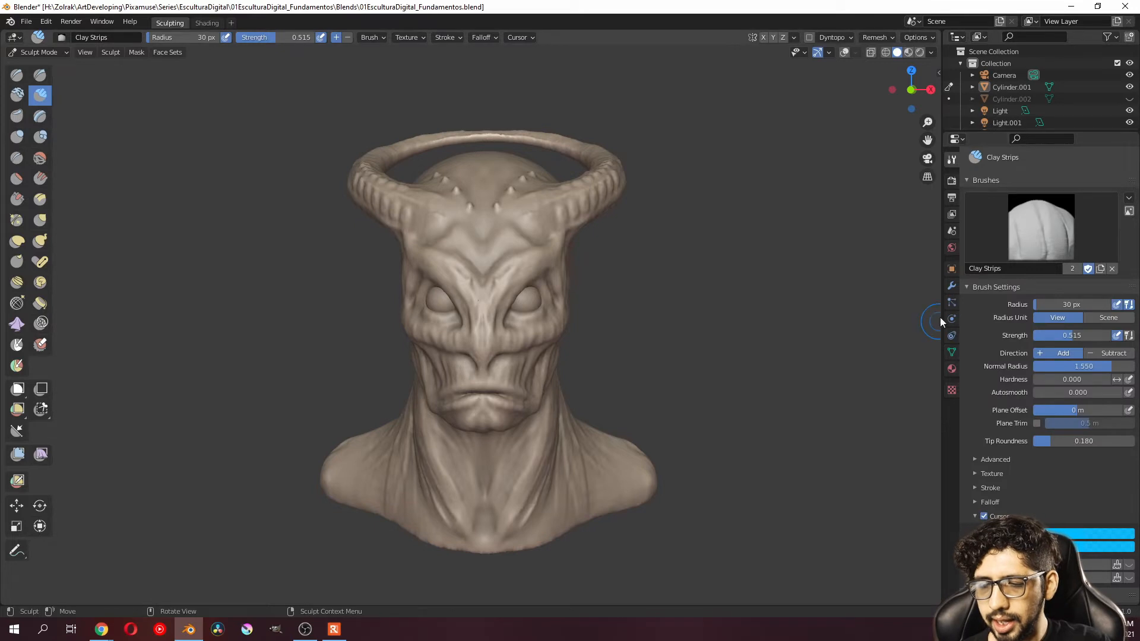
scroll(1055, 387, "down", 1)
scroll(1054, 386, "down", 15)
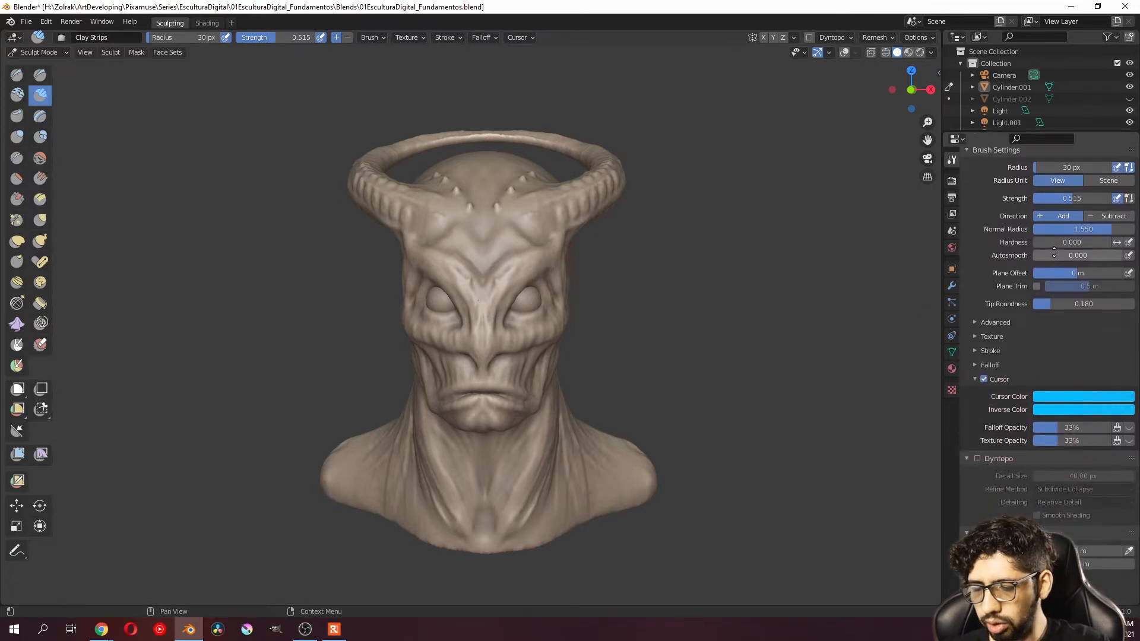
scroll(1031, 284, "down", 12)
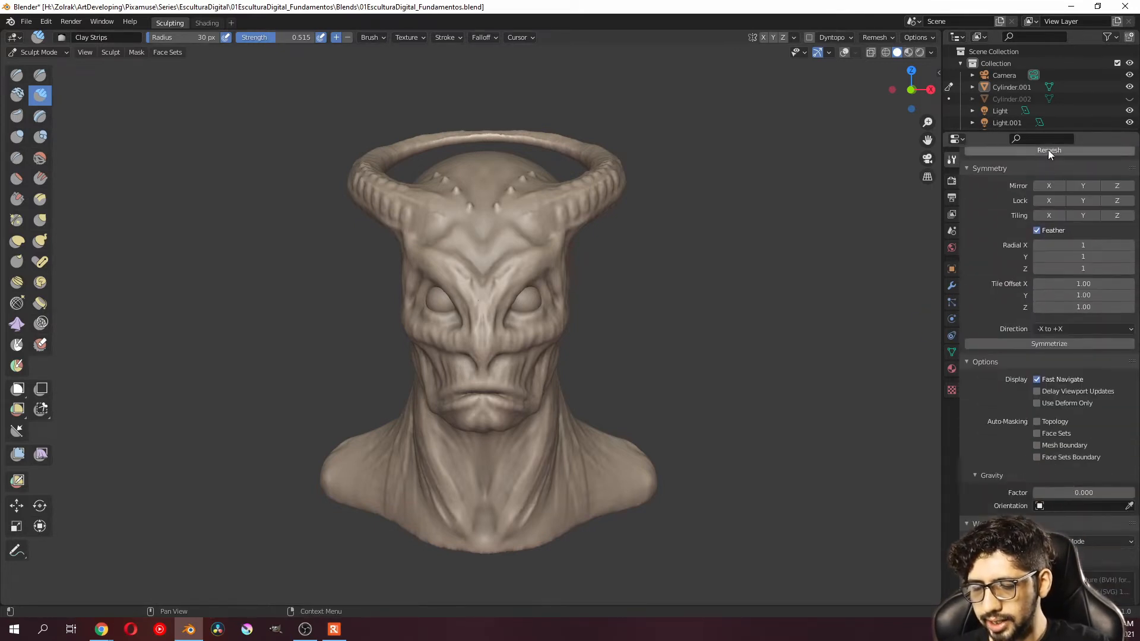
scroll(1008, 238, "up", 12)
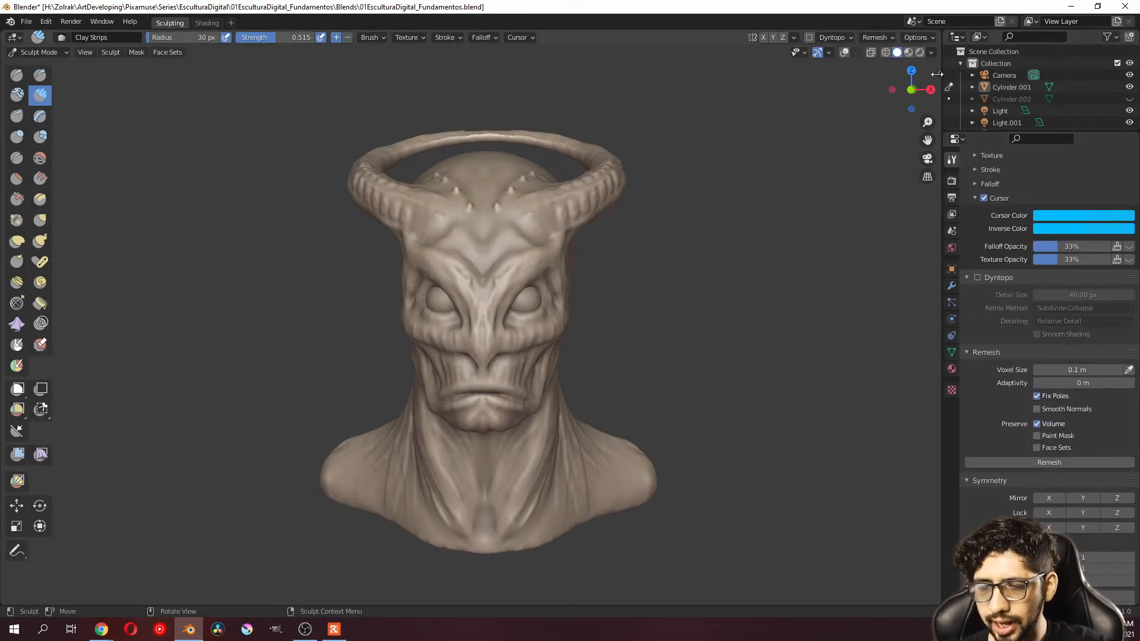
Step: Display the active tool's brush settings inside the 3D viewport as well
key("n")
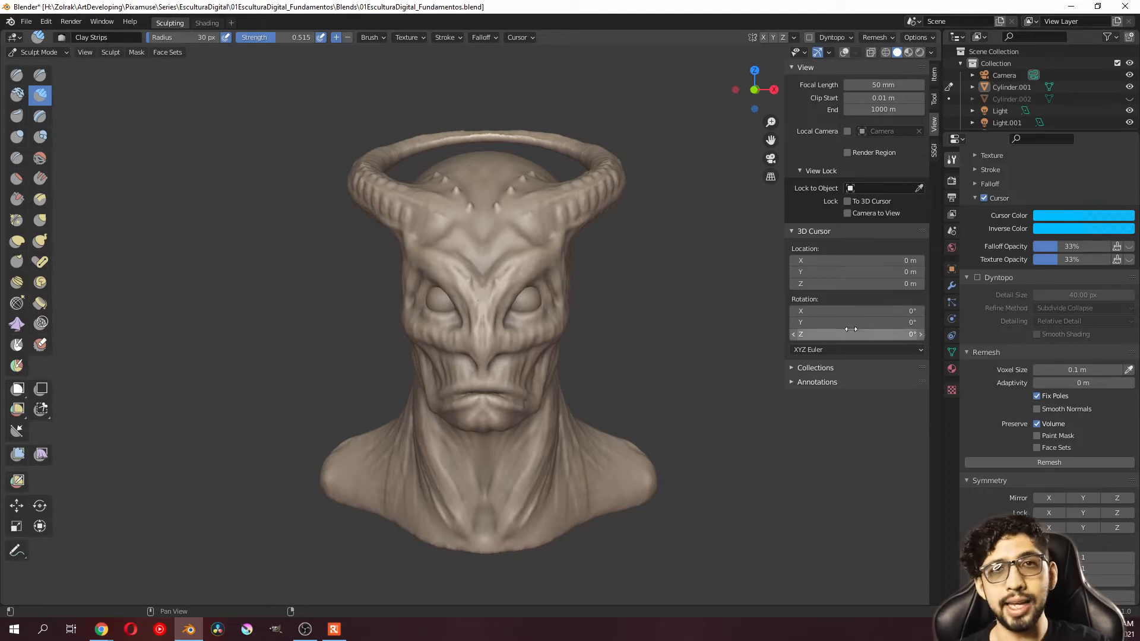
left_click(934, 98)
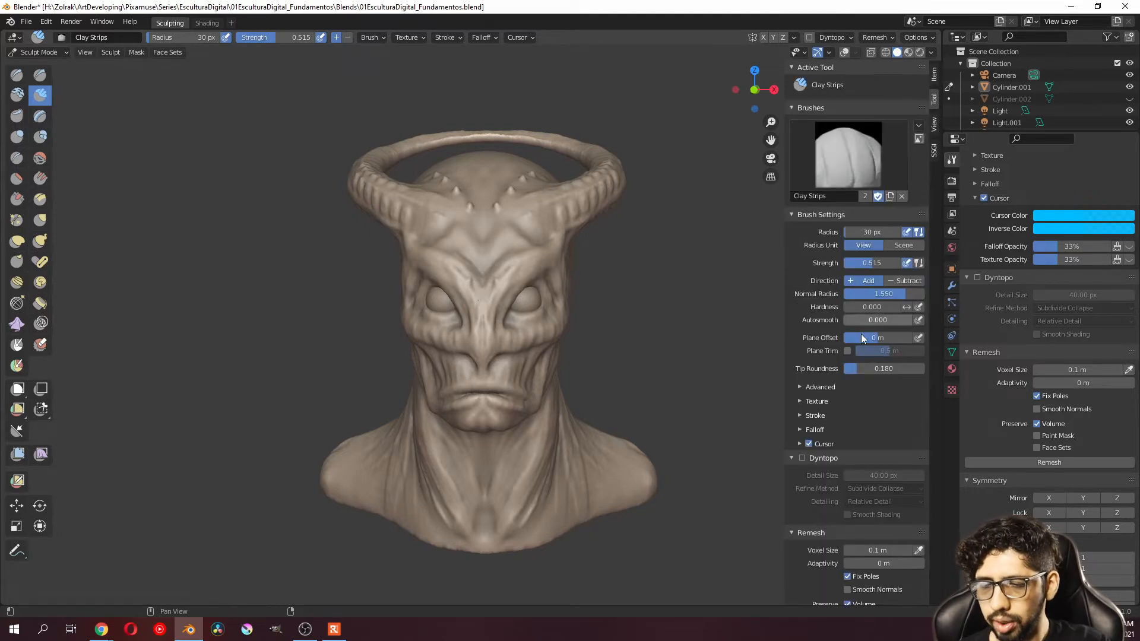
Step: Look through the brush options in the sidebar and show the scene's render and output properties in the properties editor
scroll(859, 392, "down", 5)
scroll(877, 311, "up", 6)
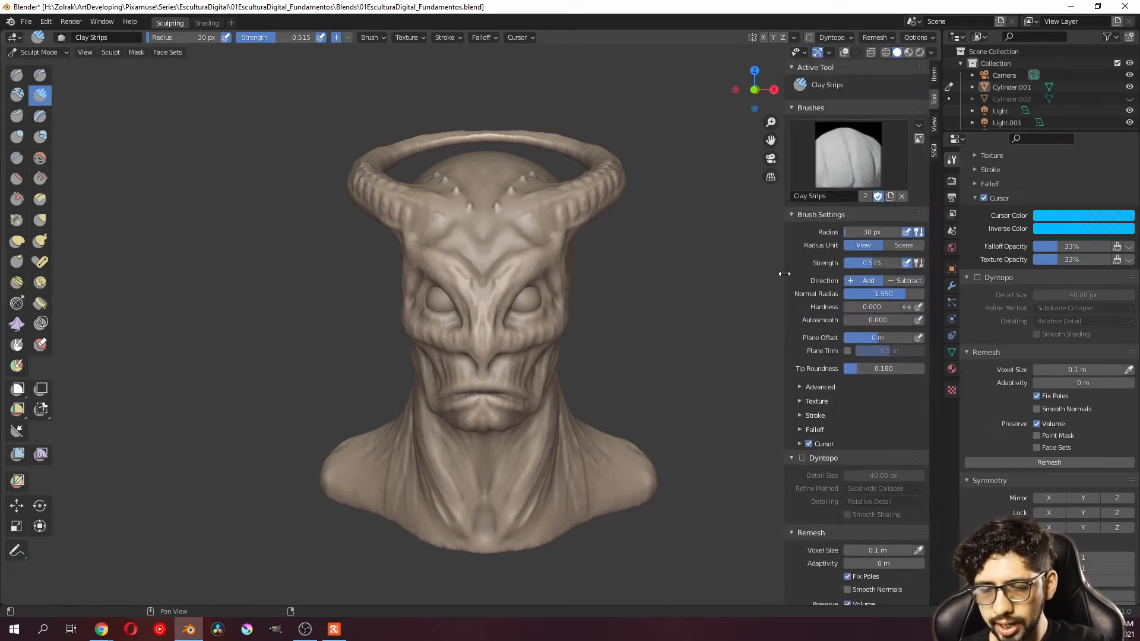
left_click(952, 180)
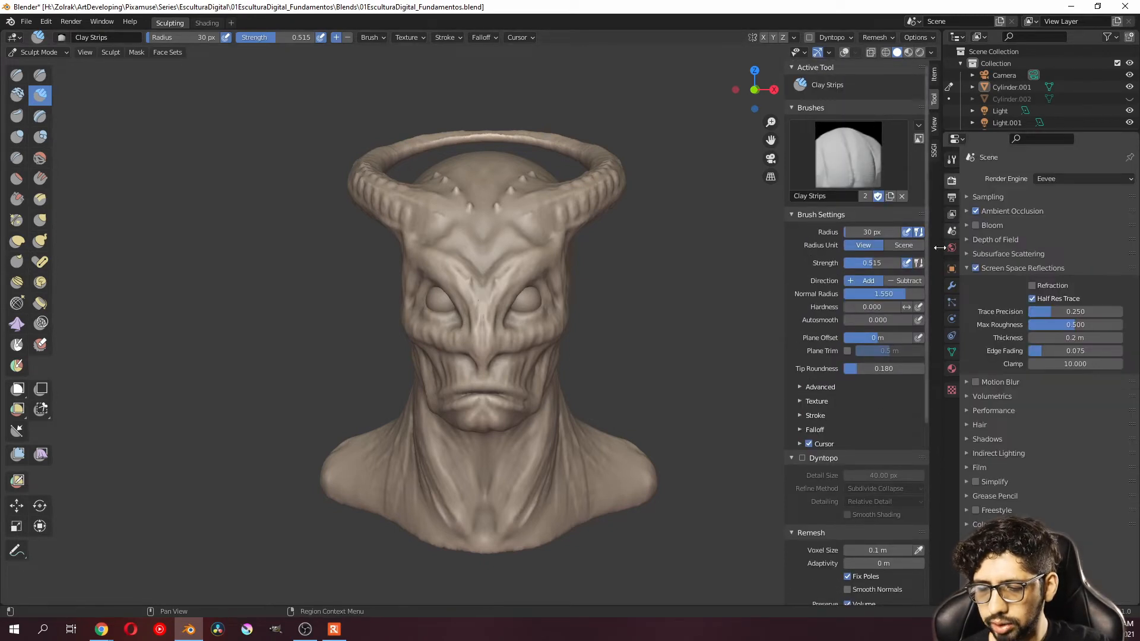
left_click(952, 197)
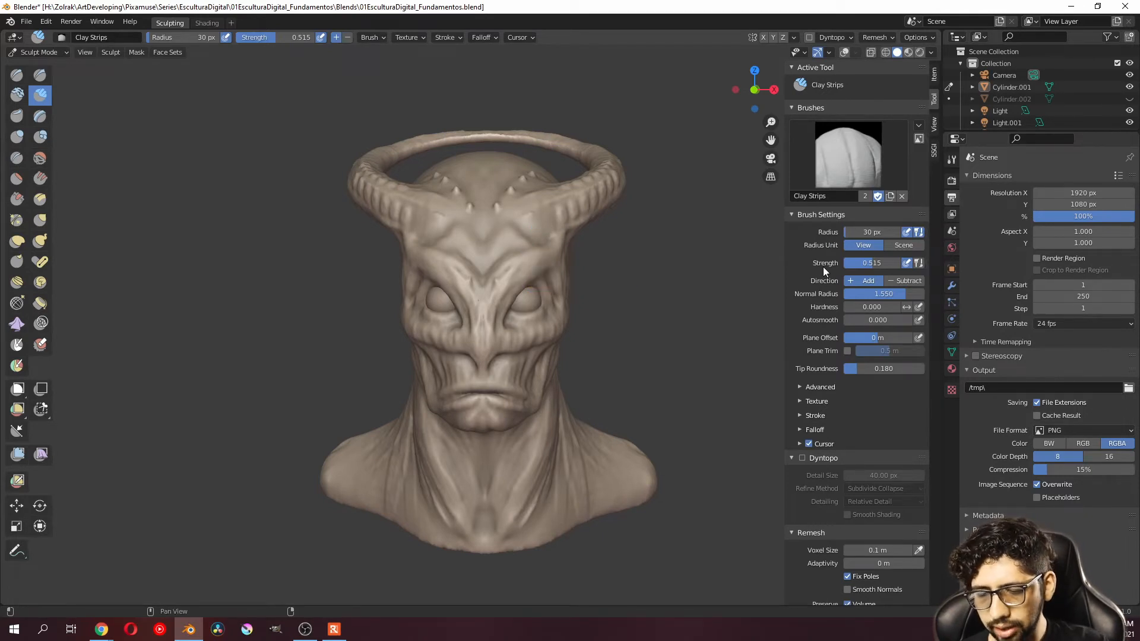
Step: Stop sharing the radius between brushes and set Clay Strips to 87 px after a test stroke on top of the head
left_click(918, 232)
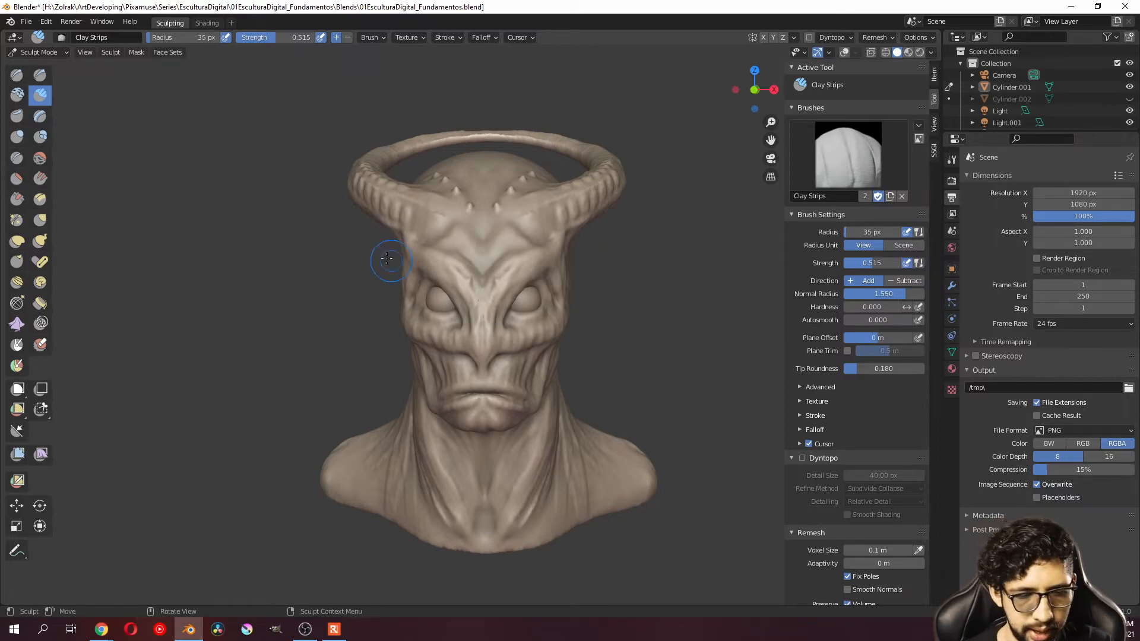
middle_click_drag(543, 221, 536, 291)
mouse_move(542, 256)
left_mouse_down()
mouse_move(522, 323)
mouse_move(527, 351)
mouse_move(552, 279)
mouse_move(538, 330)
left_mouse_up()
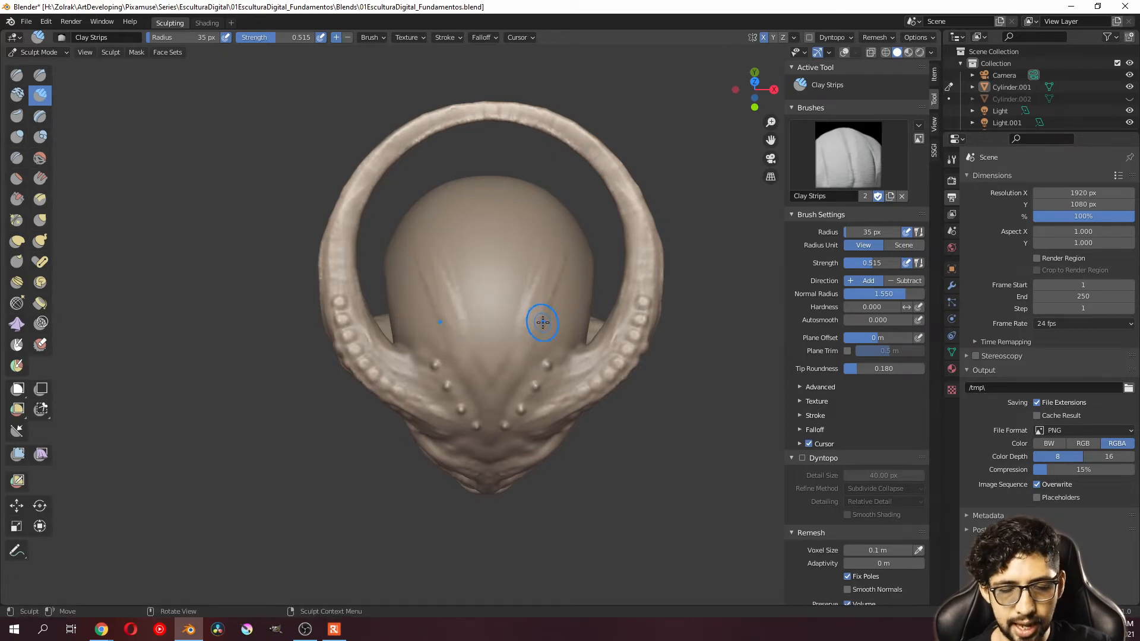
key("f")
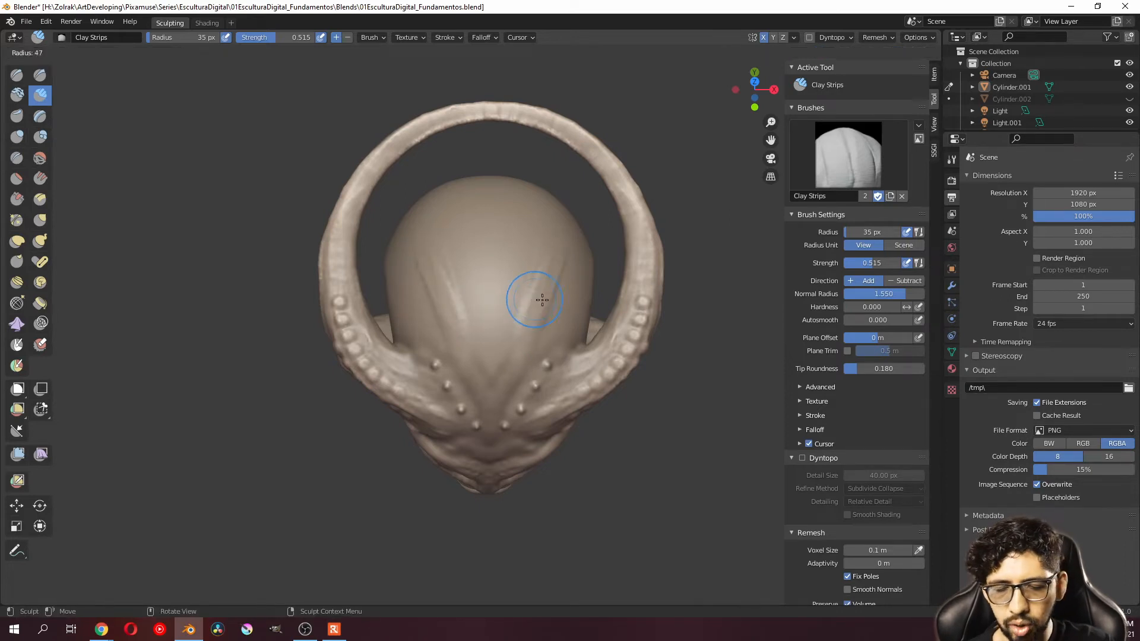
left_click(582, 302)
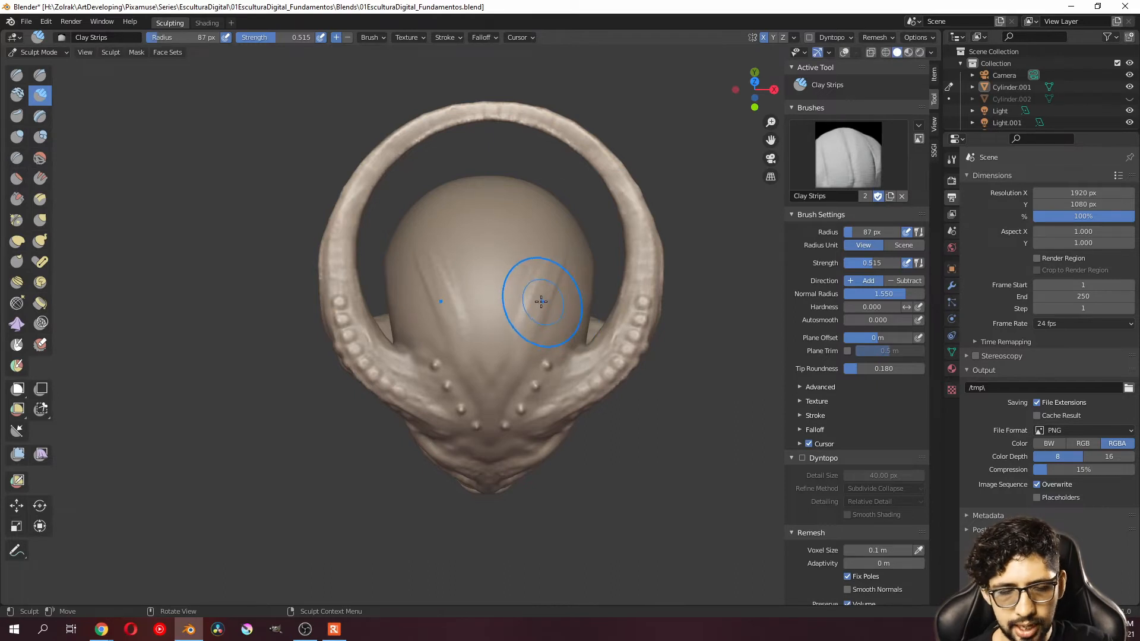
Step: Share radius and strength across all brushes and test the Inflate brush with strokes on the crown
left_click(16, 136)
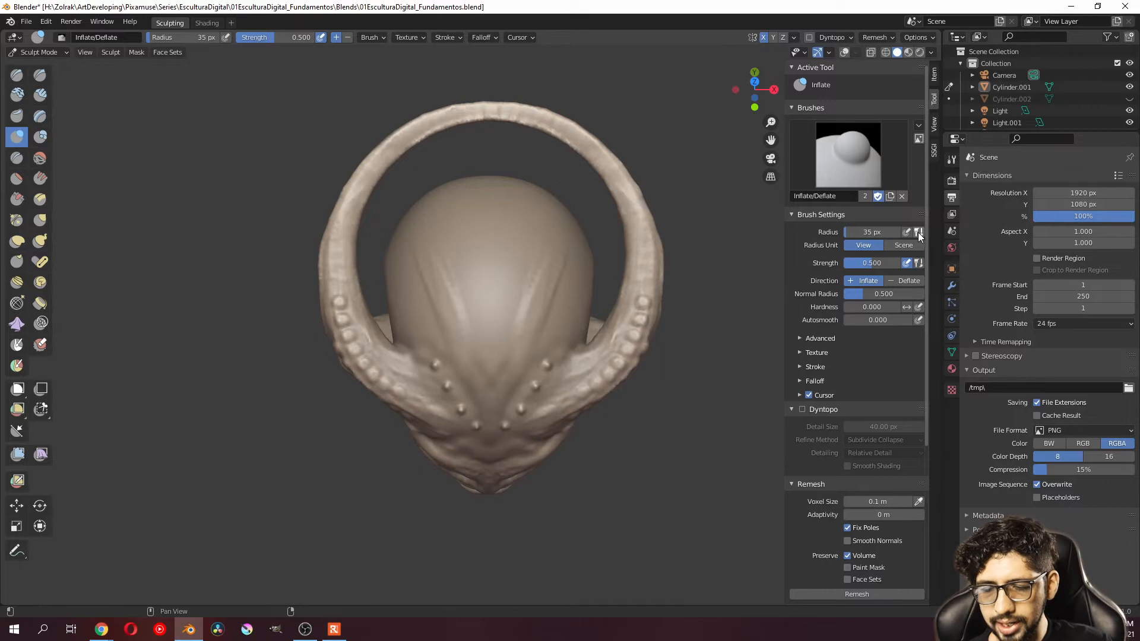
left_click(918, 267)
left_click_drag(518, 287, 532, 263)
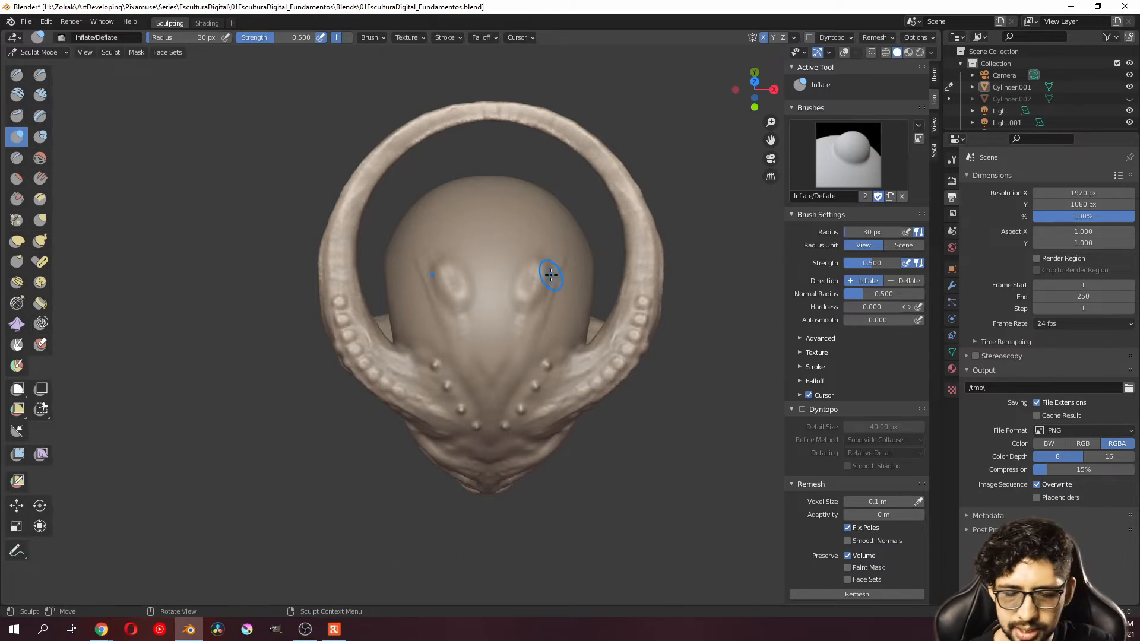
Step: Set the shared brush radius to 78 px, return to Clay Strips and undo the test strokes on the crown
key("f")
left_click(579, 285)
left_click(40, 94)
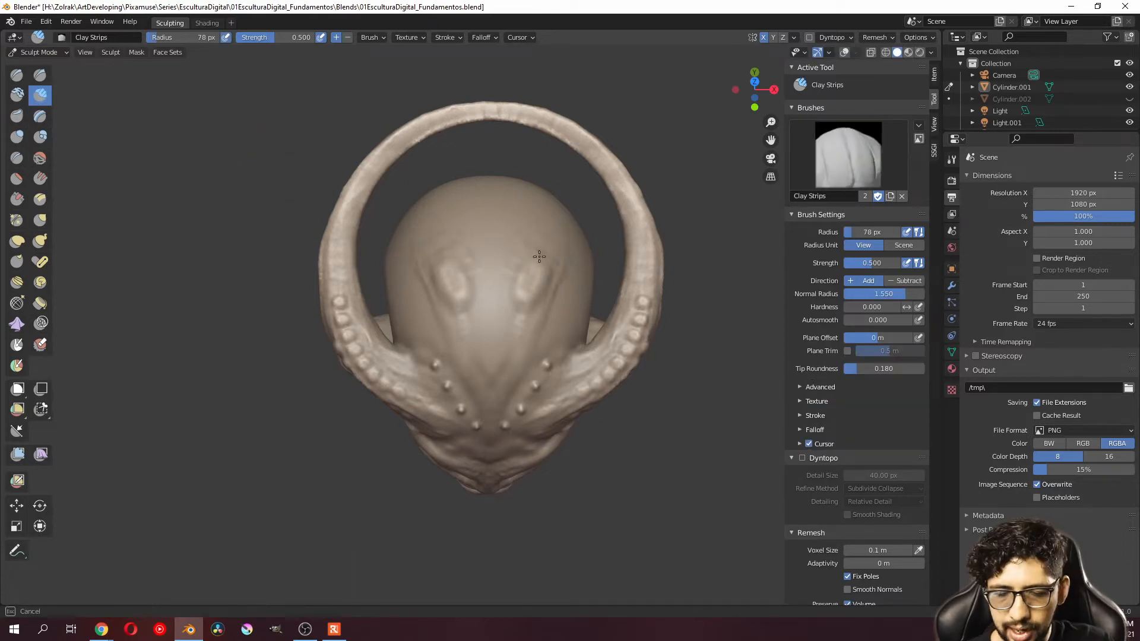
key("ctrl+z")
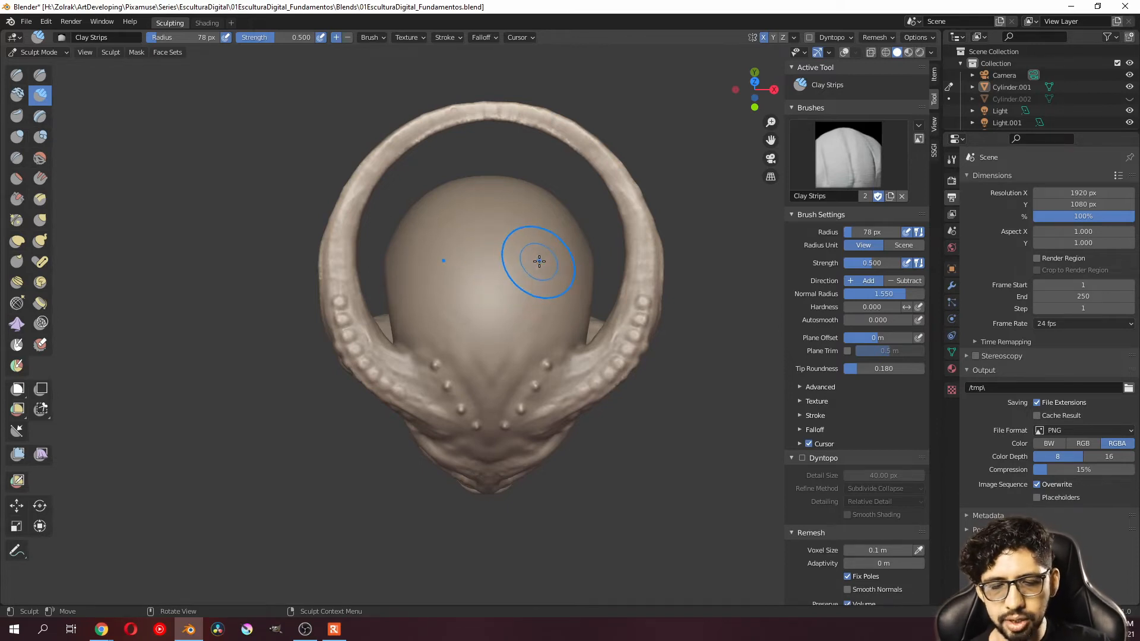
Step: Resize the Clay Strips brush interactively over the head several times, finishing at a radius of 35 px
key("f")
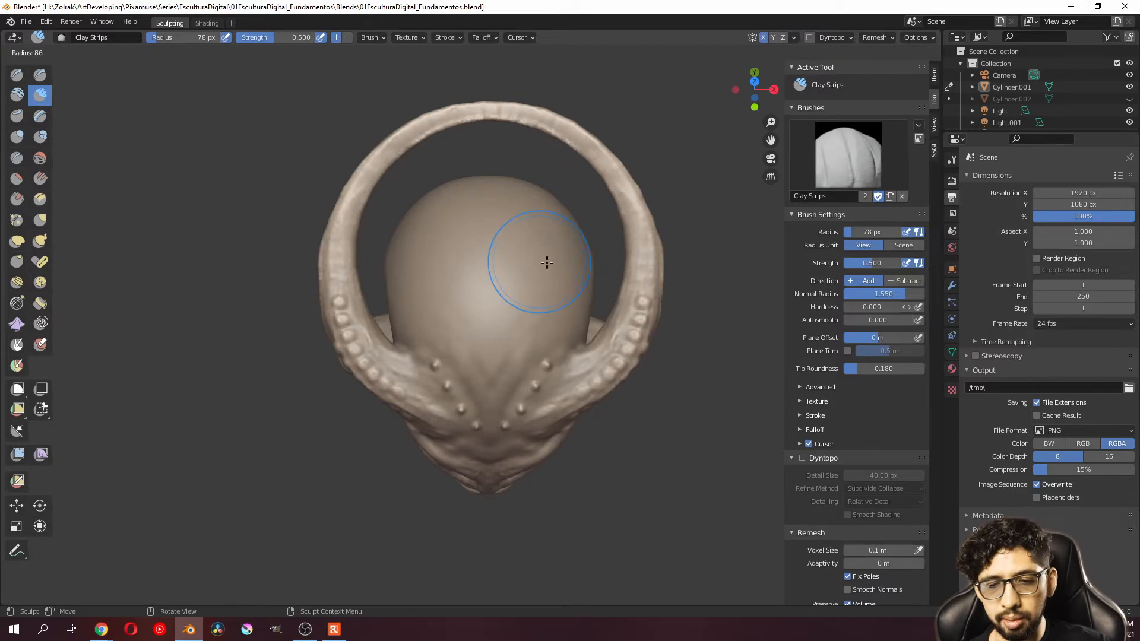
left_click(526, 257)
key("f")
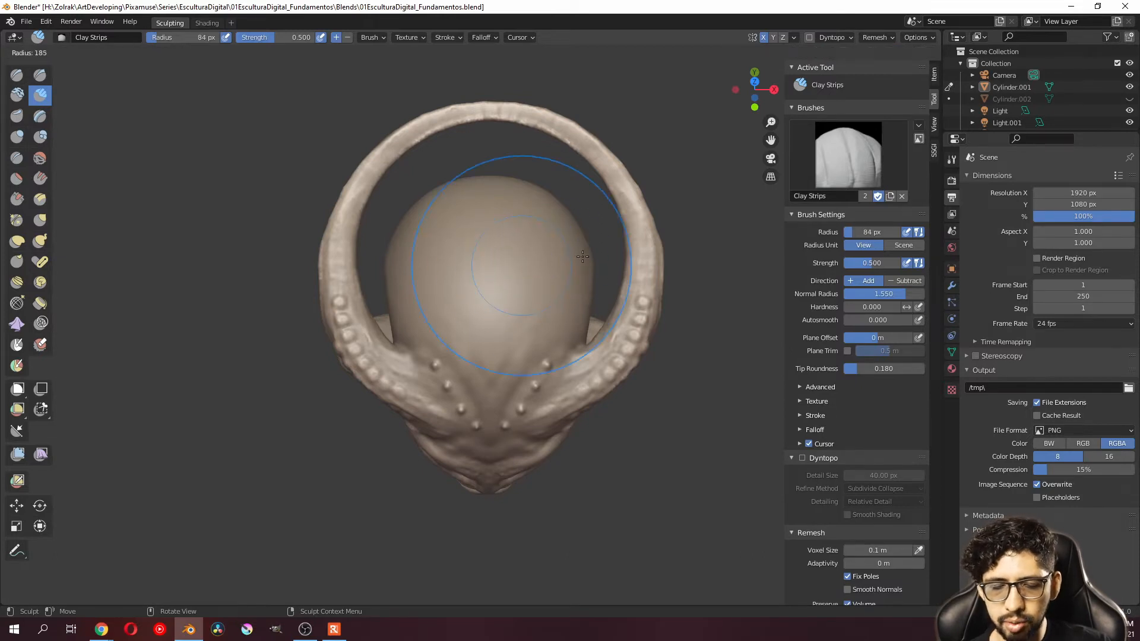
left_click(494, 271)
key("f")
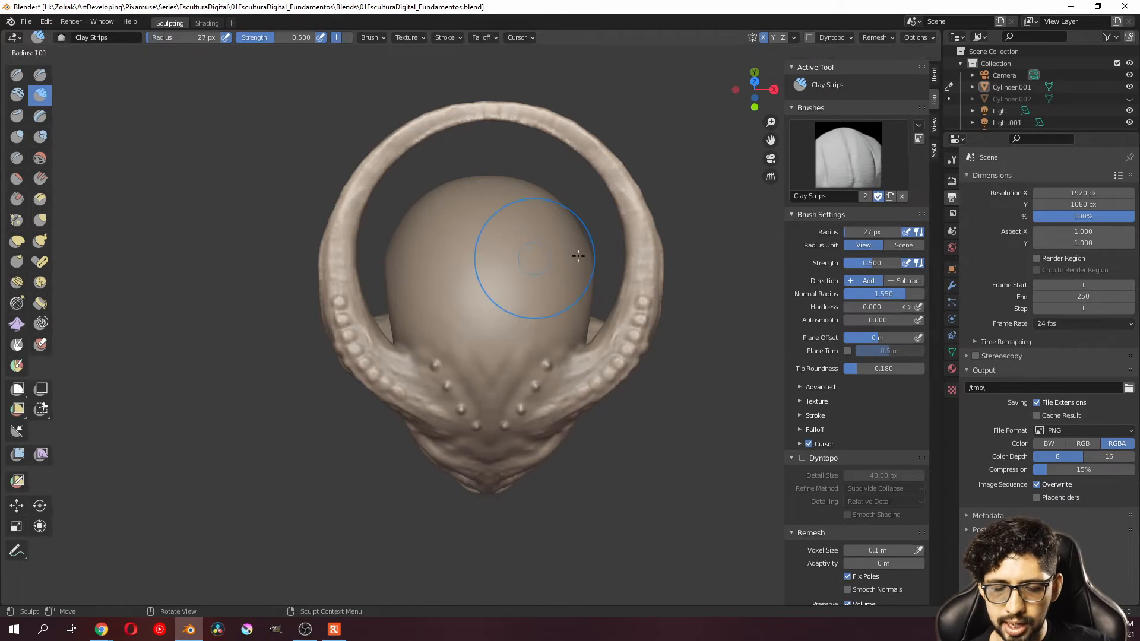
left_click(522, 284)
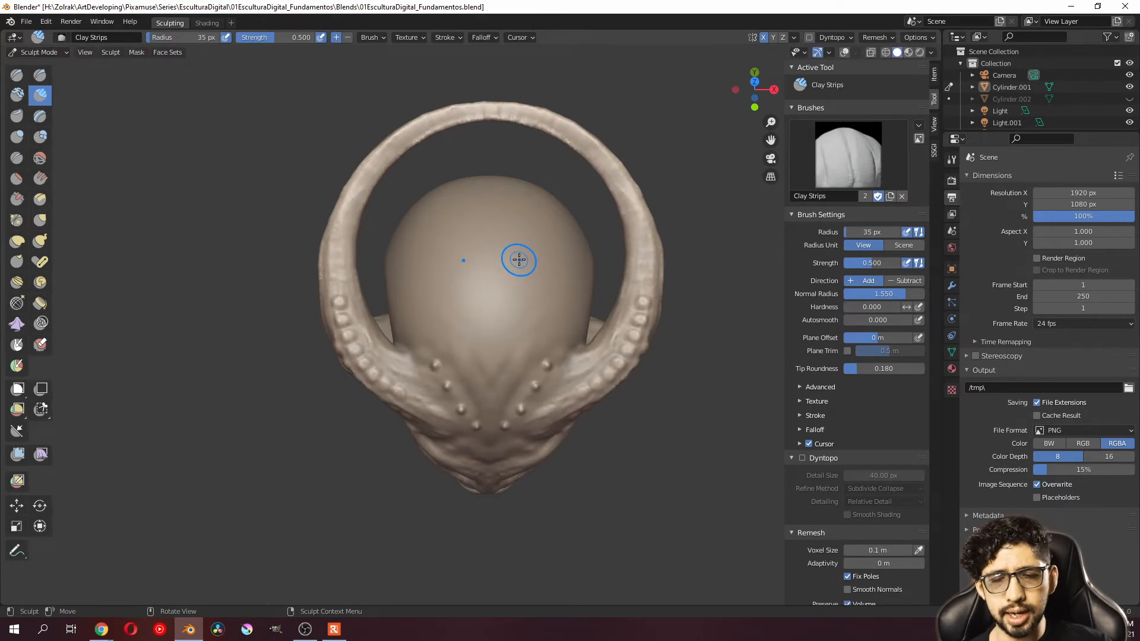
Step: Set the brush strength to 1.000 and try it with mirrored strokes on the crown, undoing the last one
key("shift")
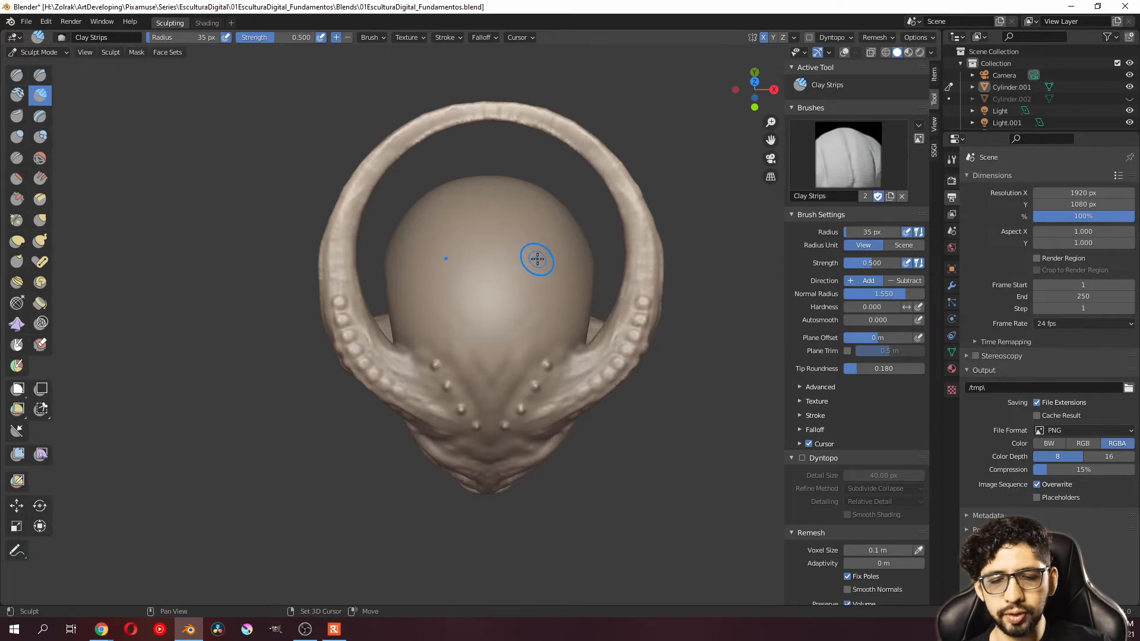
key("shift+f")
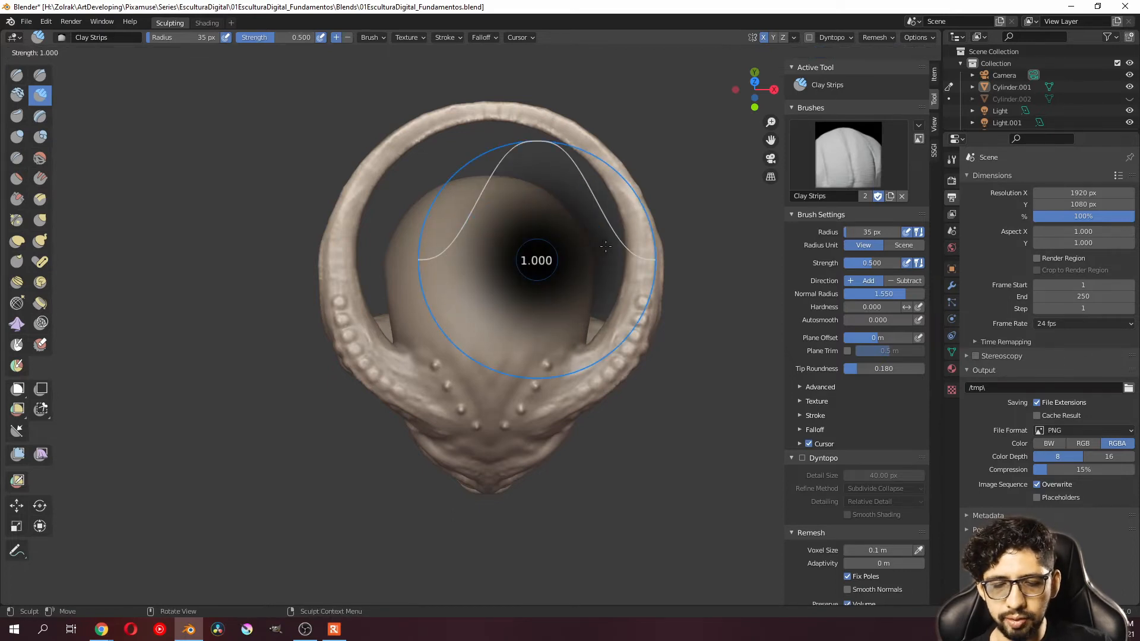
left_click(605, 247)
mouse_move(534, 259)
left_mouse_down()
mouse_move(556, 267)
mouse_move(528, 285)
mouse_move(542, 286)
left_mouse_up()
key("ctrl+z")
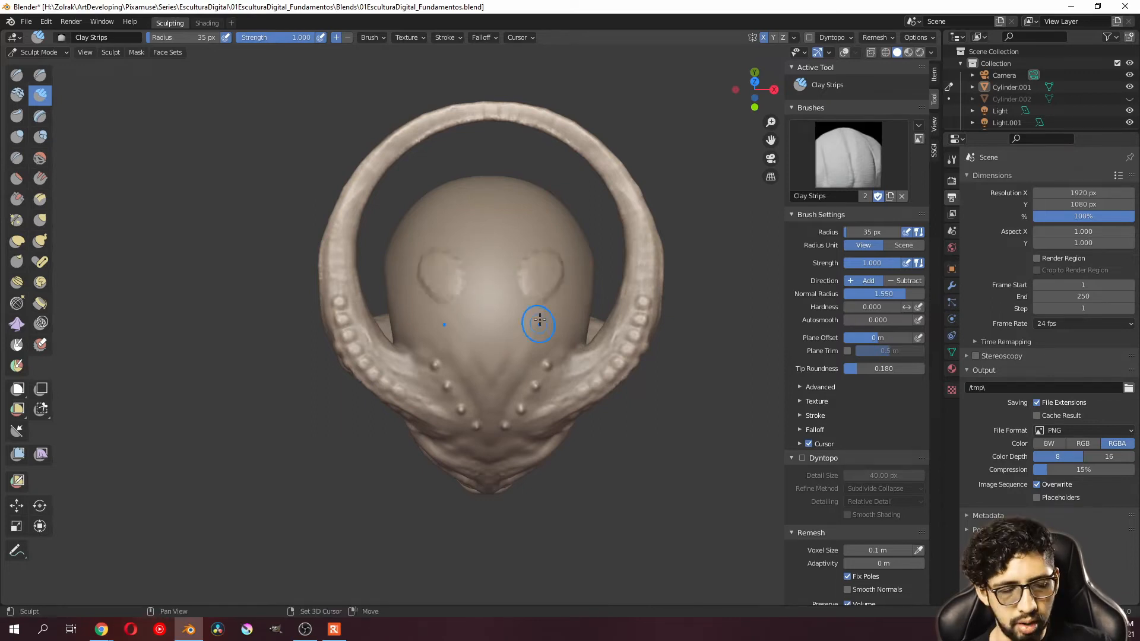
Step: Set the brush strength to 0.000 and brush across the middle of the crown to compare the effect
key("shift+f")
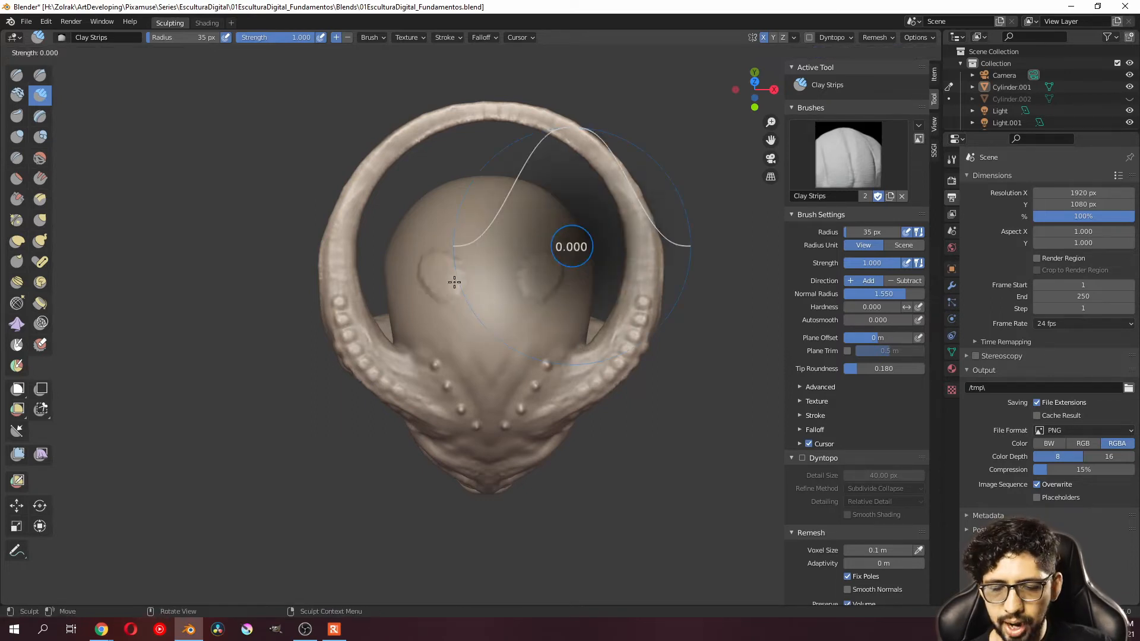
left_click(469, 275)
left_click_drag(476, 275, 511, 307)
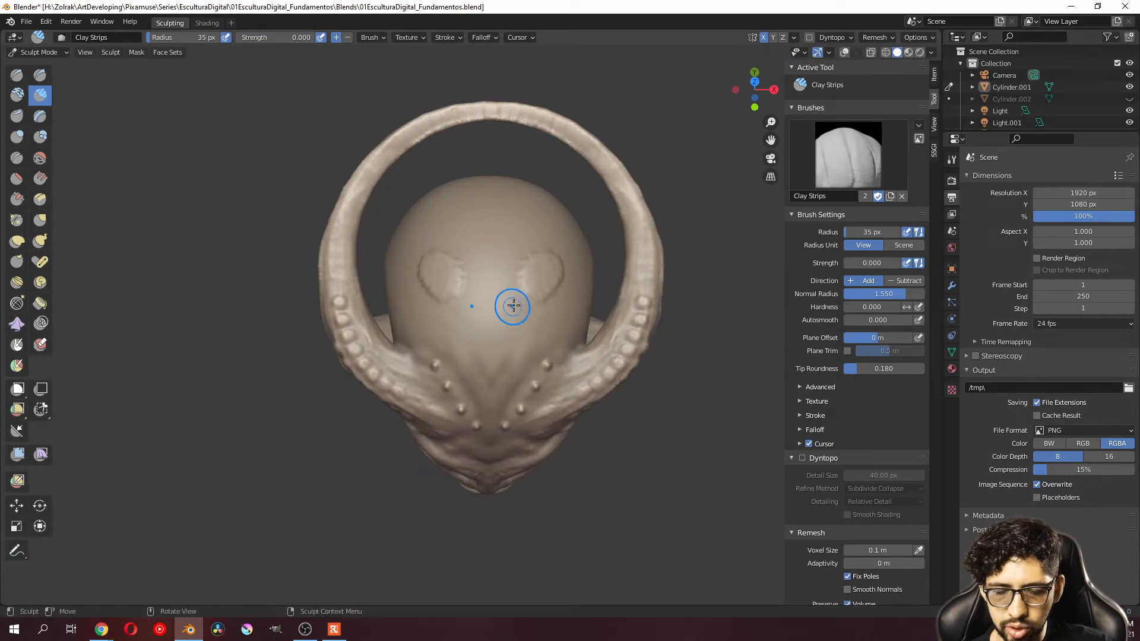
Step: Test Clay Strips on the crown at a strength of 0.224 and raise the strength to 0.727
key("shift+f")
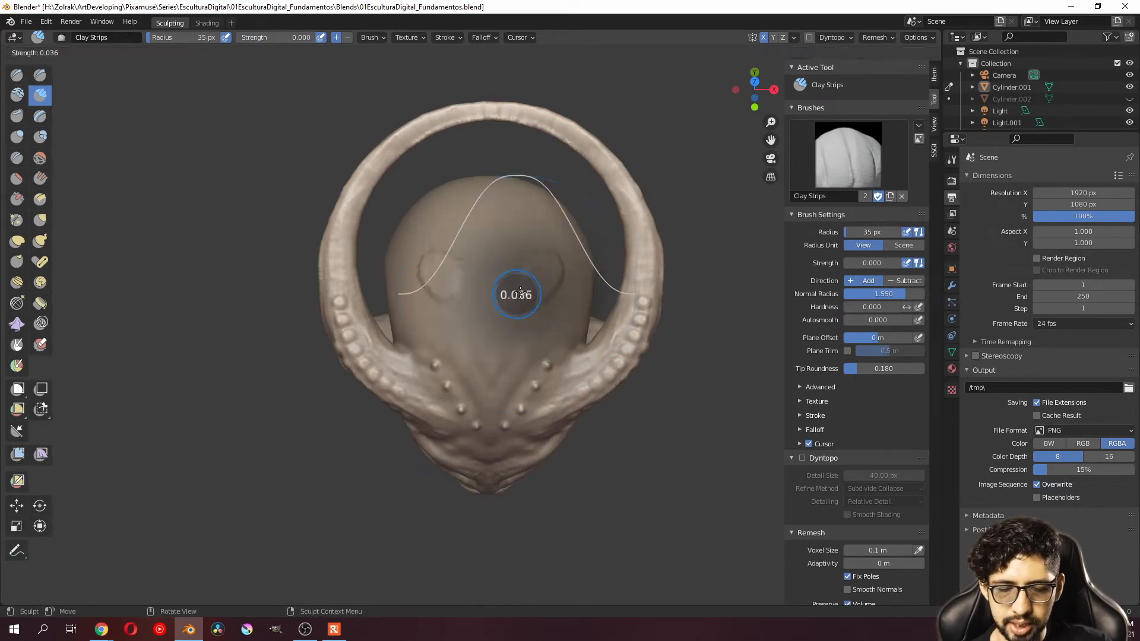
left_click(520, 281)
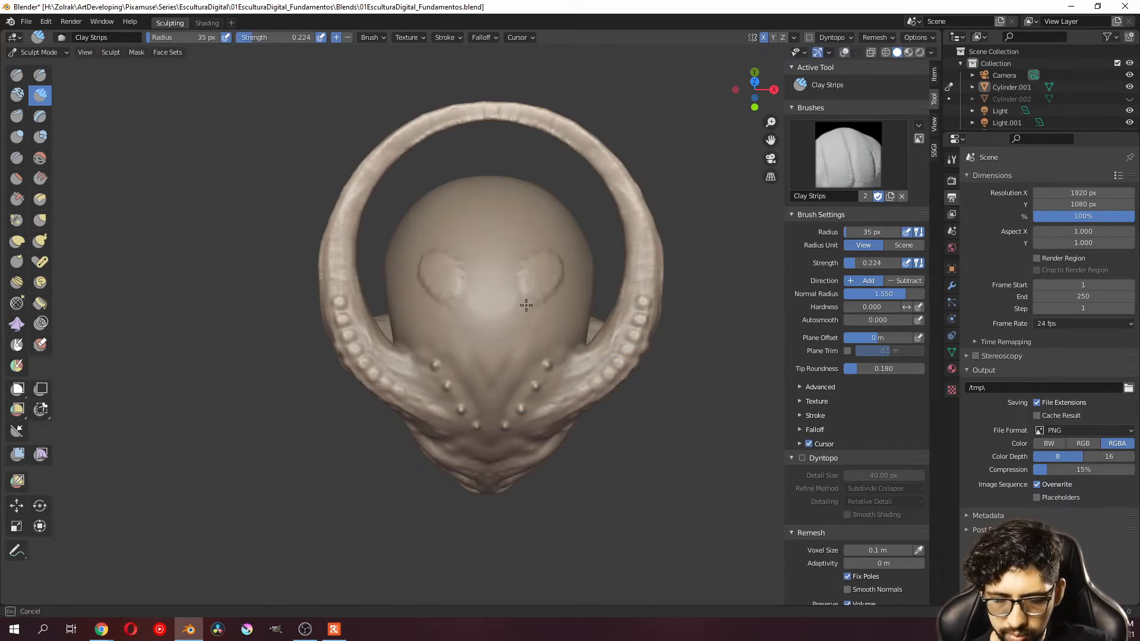
middle_click_drag(522, 298, 500, 331)
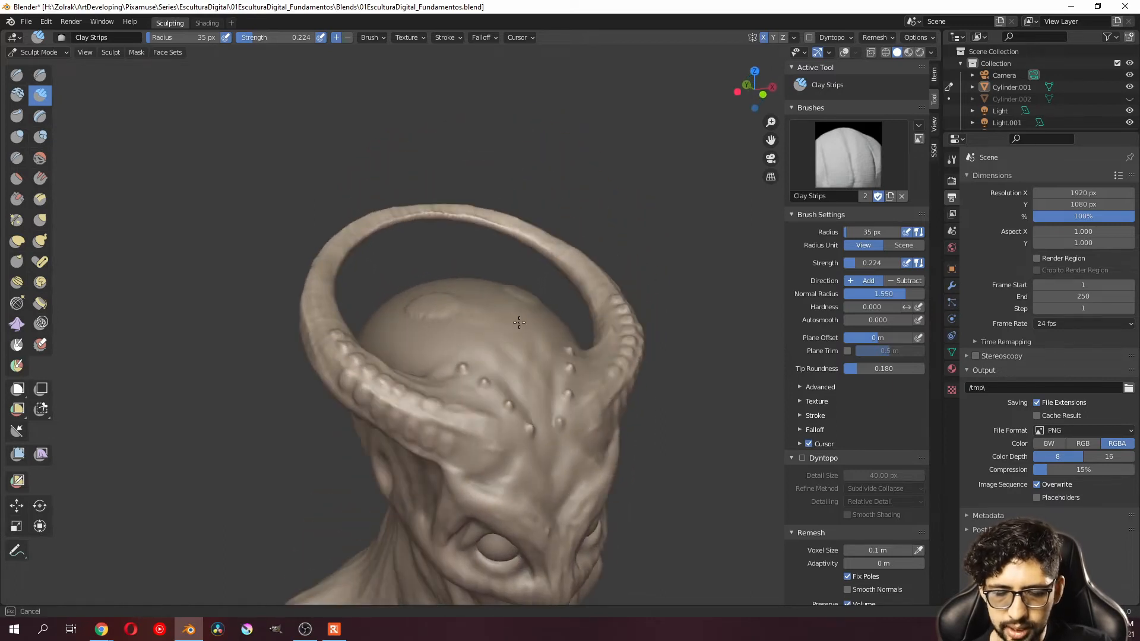
left_click_drag(519, 322, 532, 333)
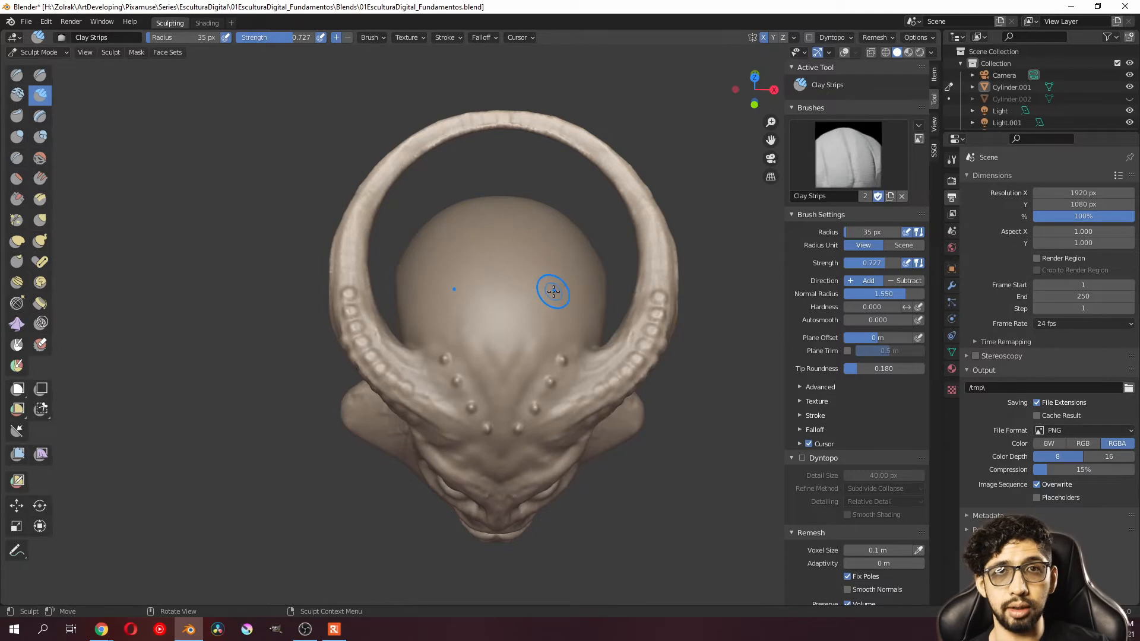
Step: Build up mirrored test patches of clay on both sides of the crown at 0.727 strength
mouse_move(553, 293)
left_mouse_down()
mouse_move(555, 260)
mouse_move(549, 340)
left_mouse_up()
middle_click_drag(558, 303, 554, 323)
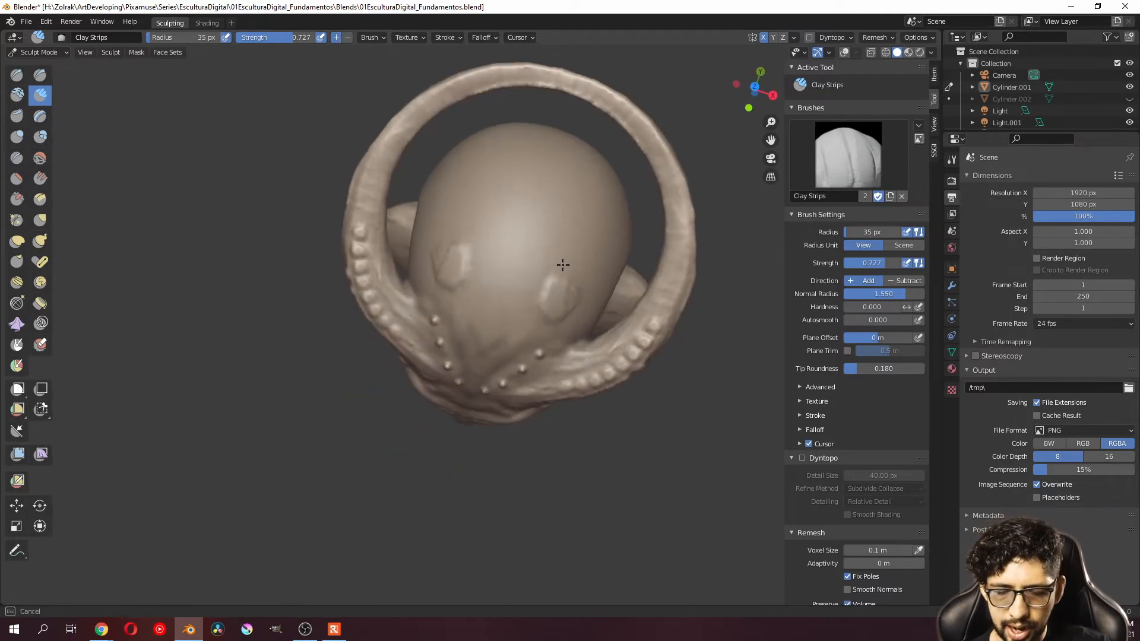
left_click_drag(543, 324, 564, 311)
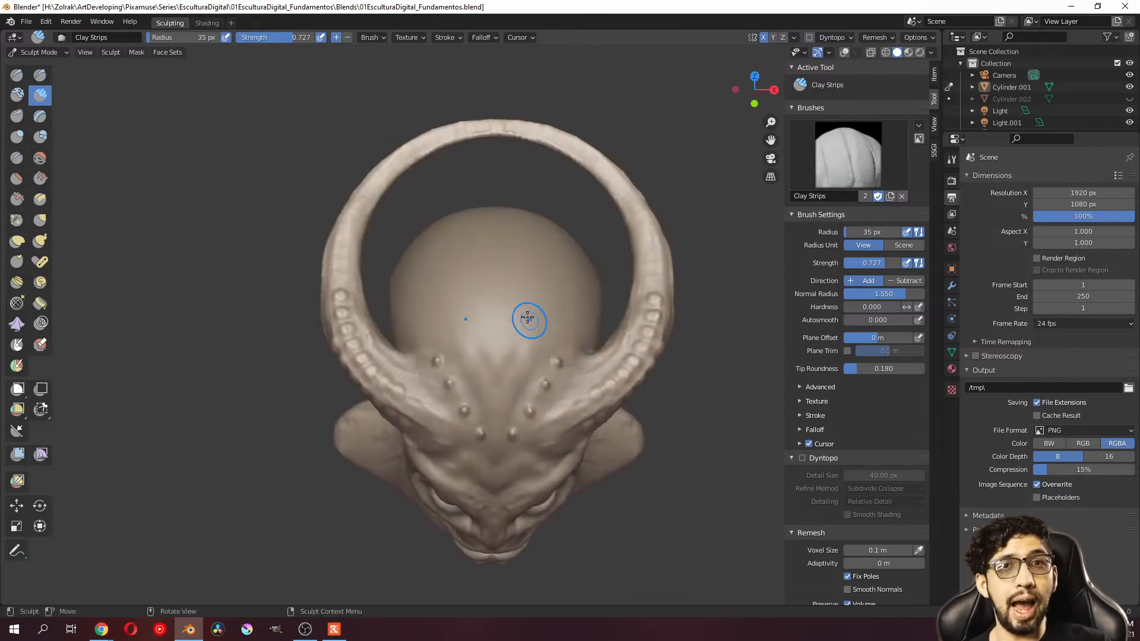
Step: Sculpt several mirrored ridges running down the crown towards the forehead with Clay Strips
middle_click_drag(536, 270, 540, 305)
left_click_drag(544, 241, 547, 229)
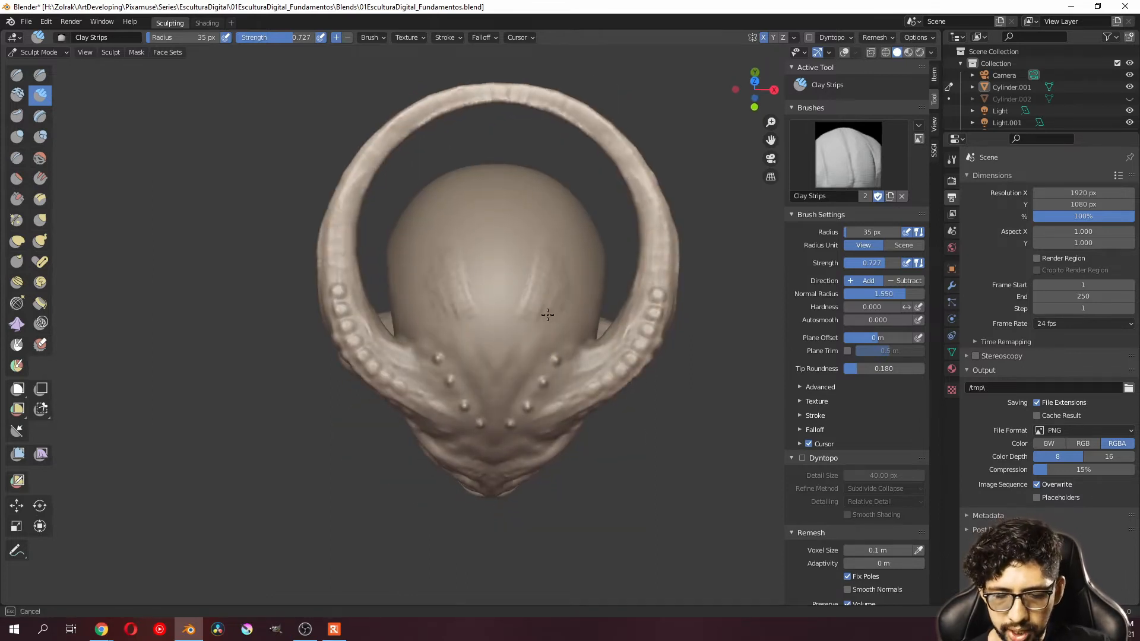
left_click_drag(547, 315, 547, 332)
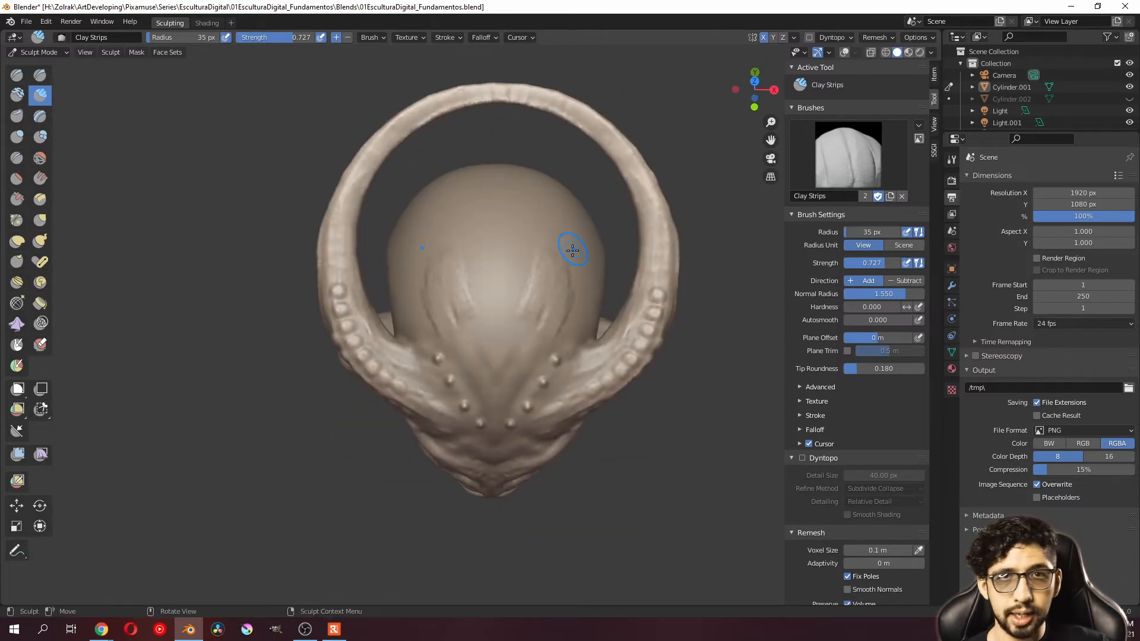
middle_click_drag(568, 300, 551, 308)
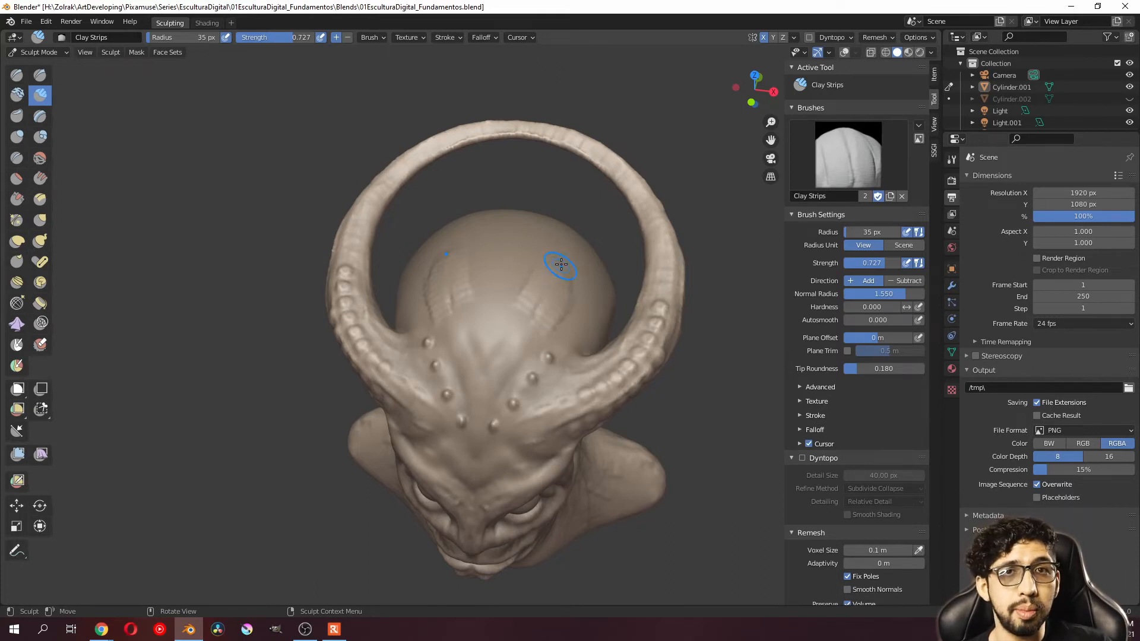
middle_click_drag(501, 308, 522, 338)
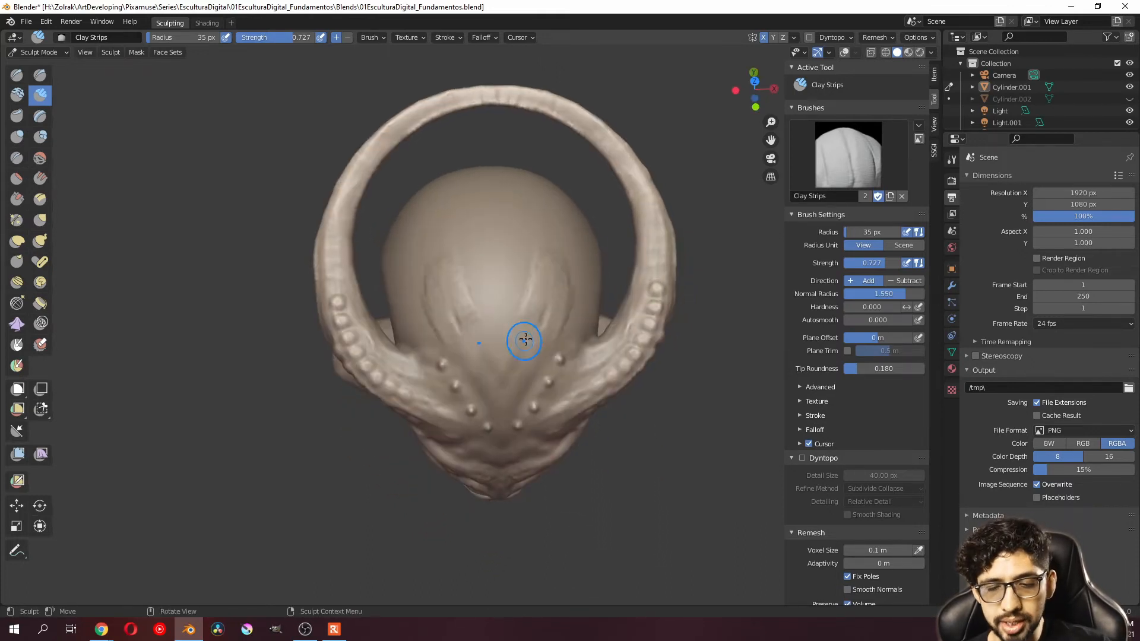
mouse_move(553, 270)
left_mouse_down()
mouse_move(542, 262)
mouse_move(529, 310)
mouse_move(543, 297)
mouse_move(546, 247)
left_mouse_up()
left_click_drag(543, 275, 525, 309)
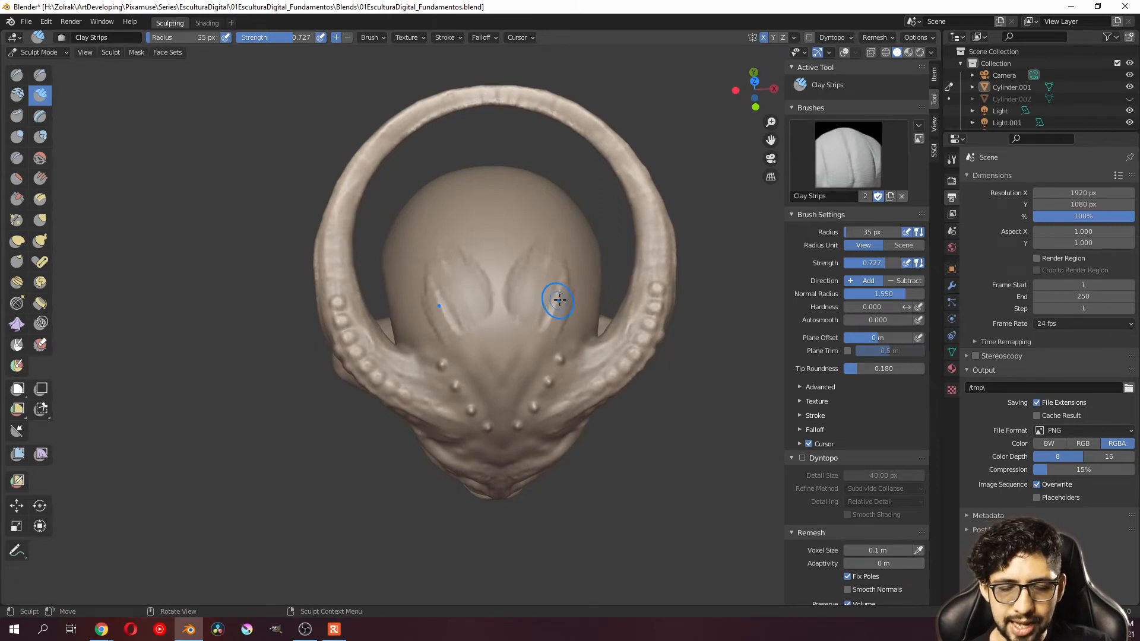
Step: Add one more test stroke to the crown from an angled view and undo all the ridges
mouse_move(557, 301)
middle_mouse_down()
mouse_move(555, 242)
mouse_move(535, 258)
middle_mouse_up()
left_click_drag(530, 280, 541, 326)
key("ctrl+z")
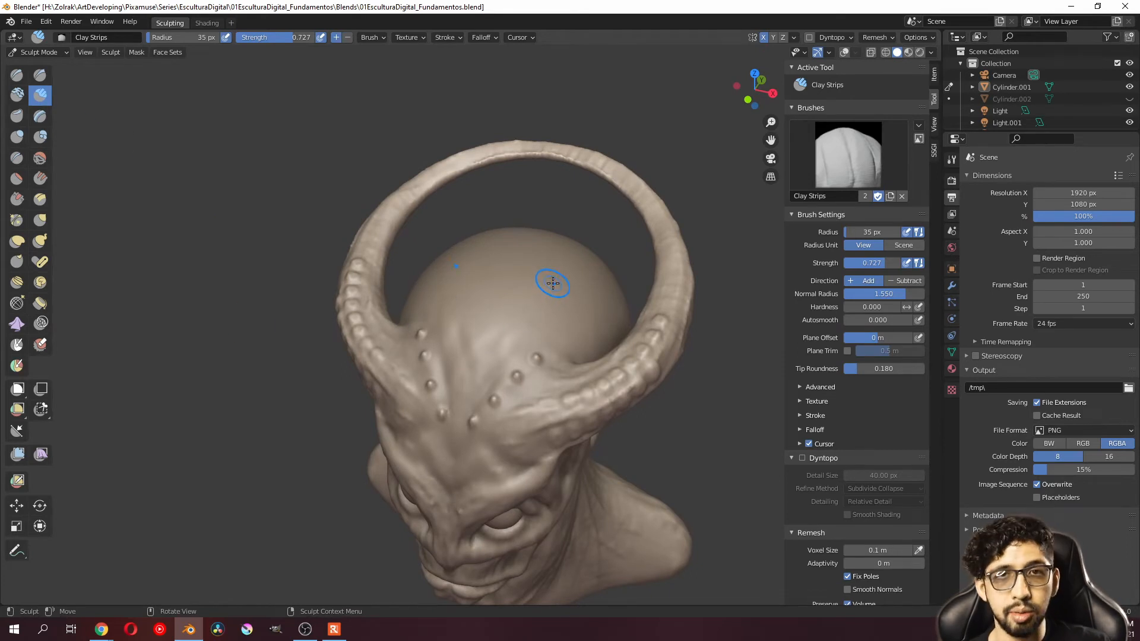
Step: Test overlapping mirrored Clay Strips strokes on the crown with the 35 px brush and undo them
left_click_drag(557, 278, 529, 336)
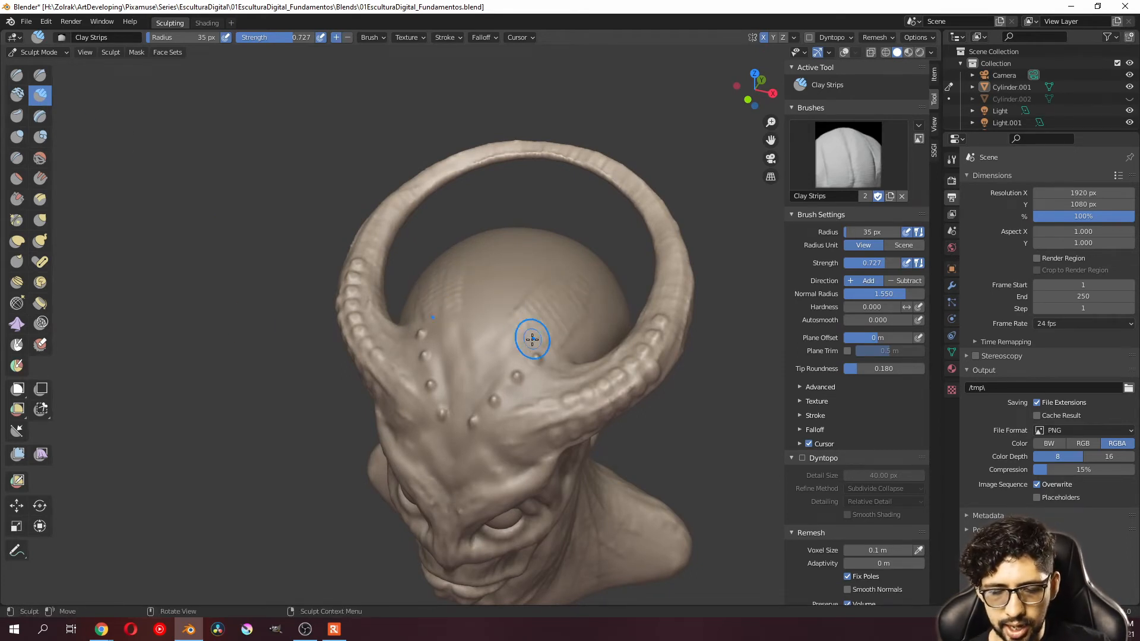
mouse_move(547, 282)
left_mouse_down()
mouse_move(517, 330)
mouse_move(529, 297)
left_mouse_up()
scroll(535, 300, "up", 4)
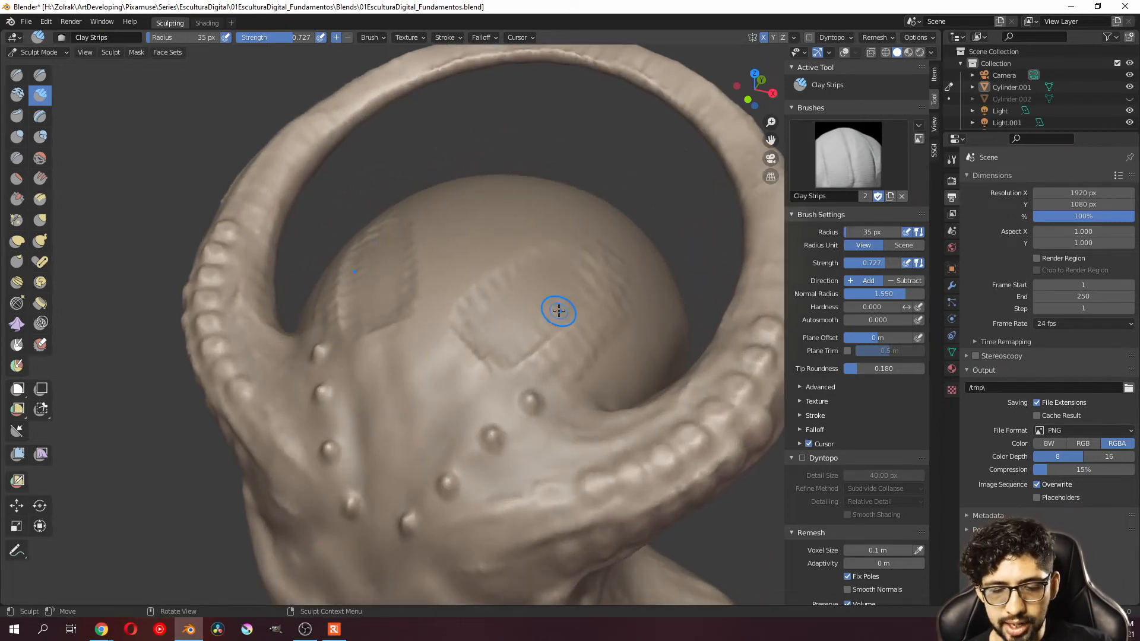
left_click_drag(564, 289, 544, 253)
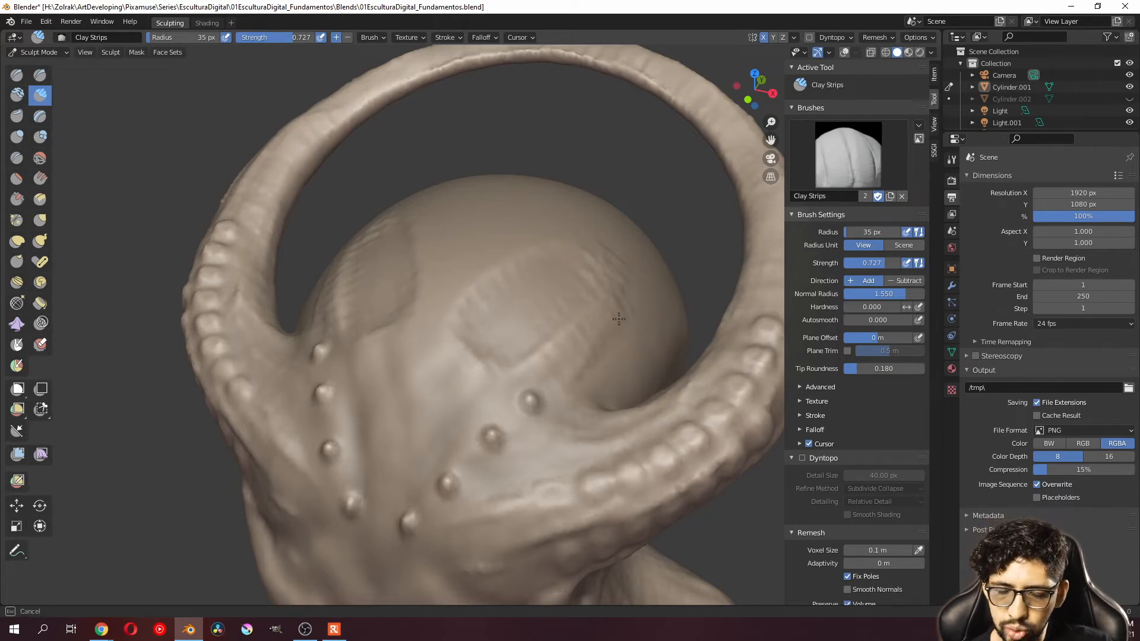
left_click_drag(521, 268, 481, 229)
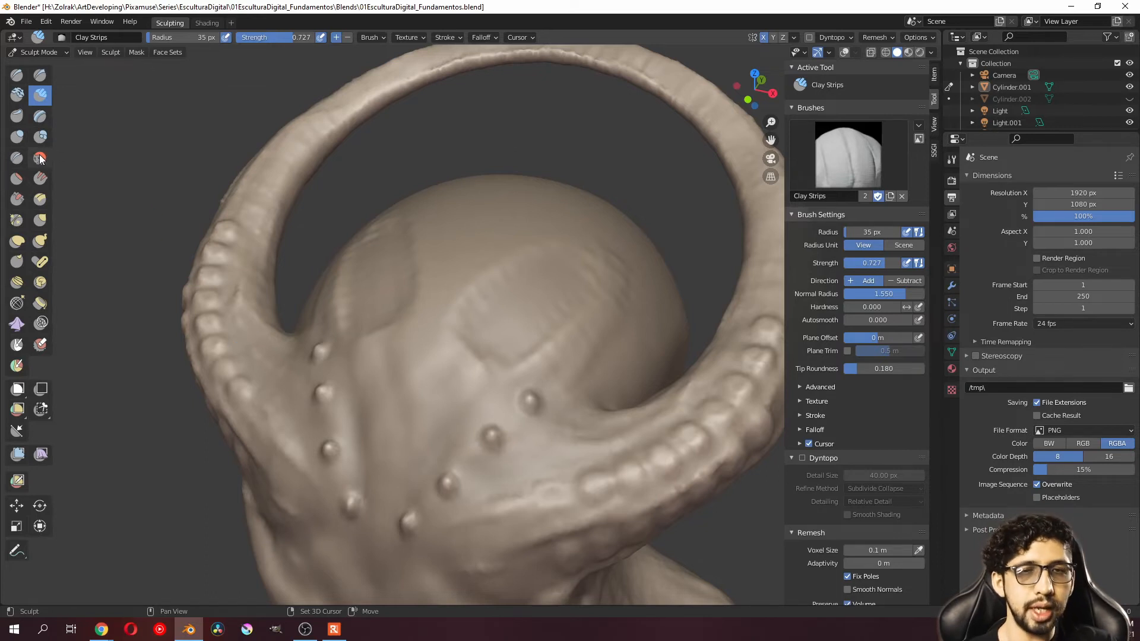
left_click_drag(568, 270, 497, 330)
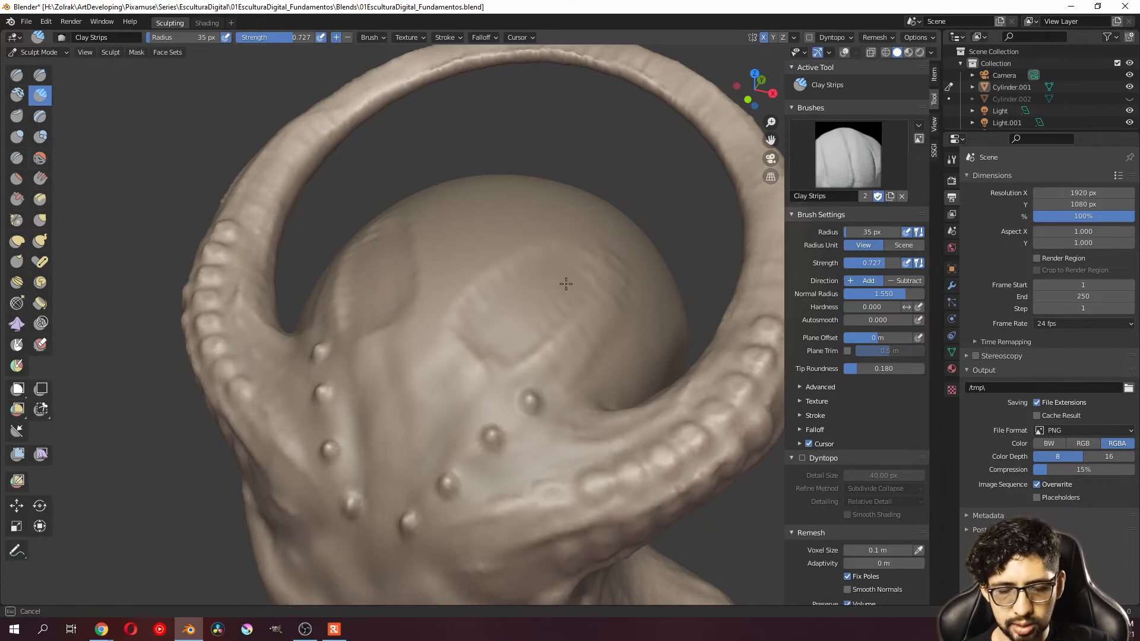
left_click_drag(566, 284, 522, 338)
key("ctrl+z")
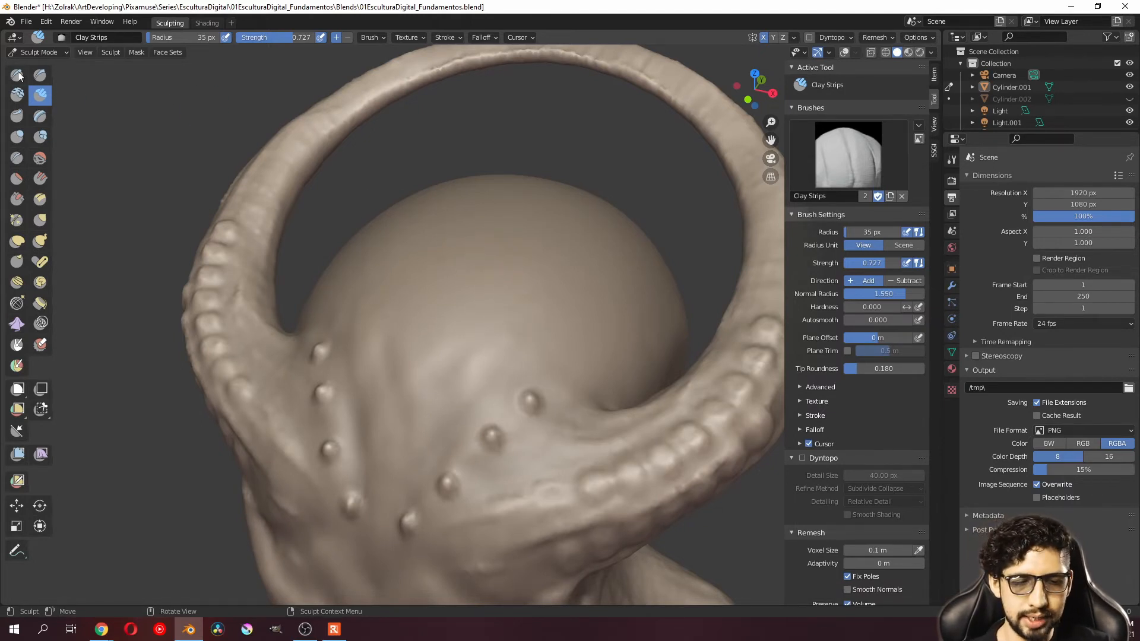
Step: Raise the brush radius to 69 px, test mirrored Clay Strips patches on the crown without Accumulate, and undo the patches
left_click(377, 37)
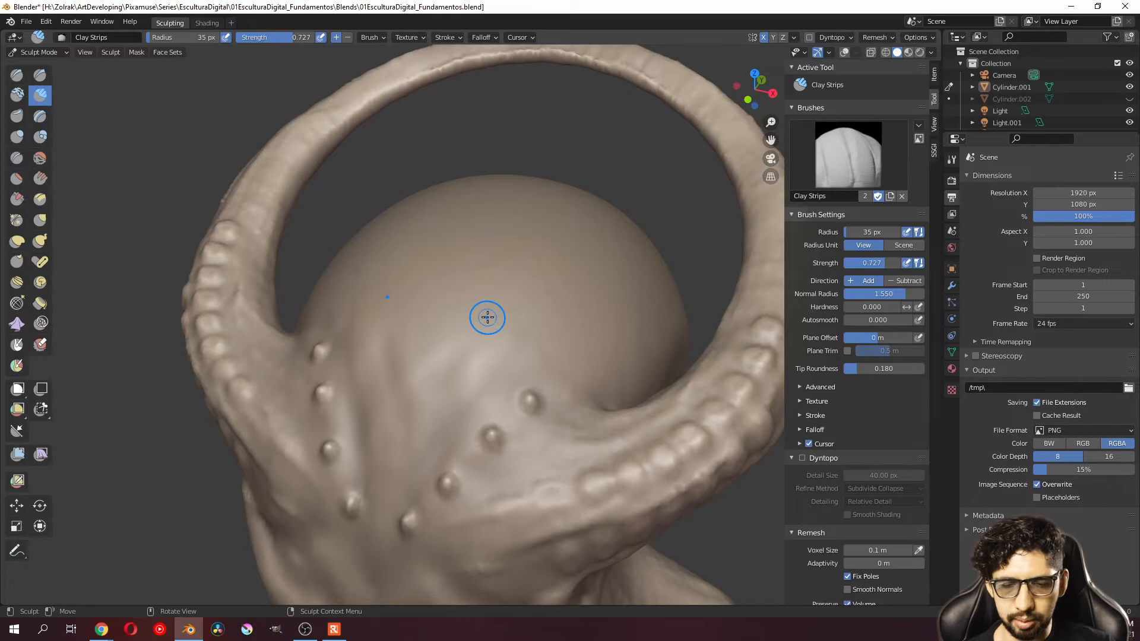
middle_click_drag(487, 317, 543, 277)
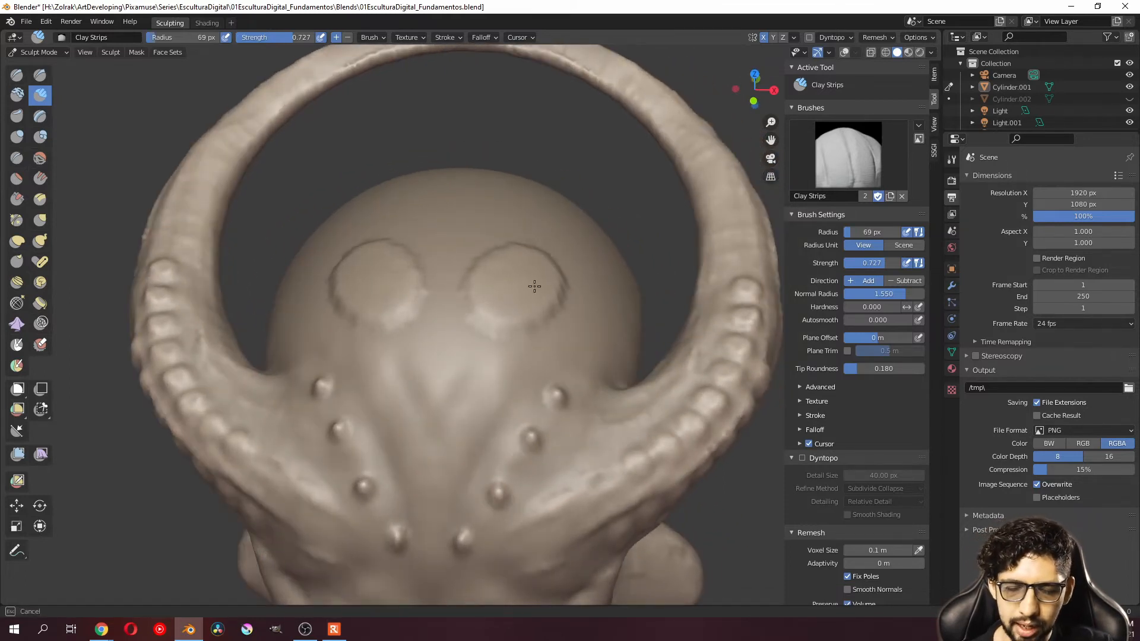
key("ctrl+z")
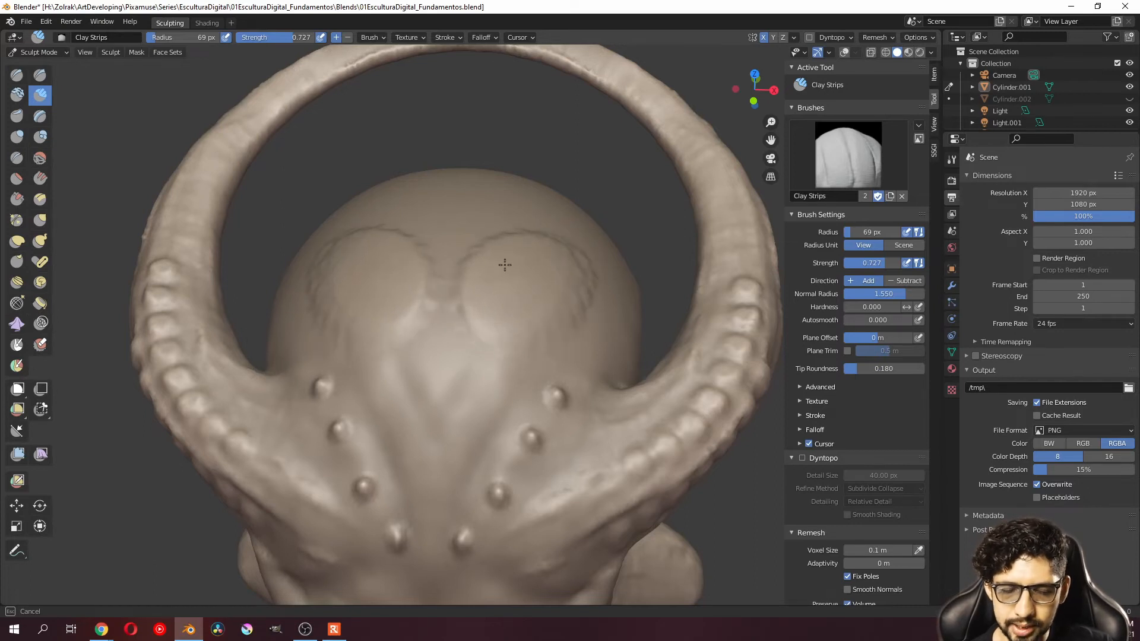
middle_click_drag(504, 265, 514, 332)
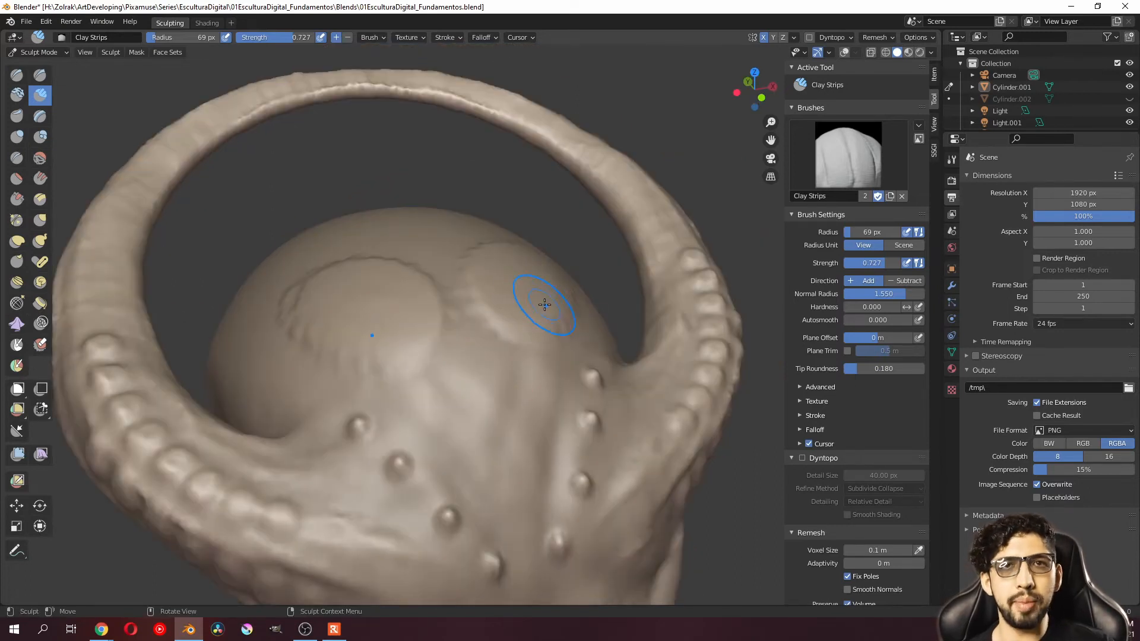
key("ctrl+z")
Step: Enable Accumulate for the Clay Strips brush and build two mirrored bumps on the crown
left_click(377, 36)
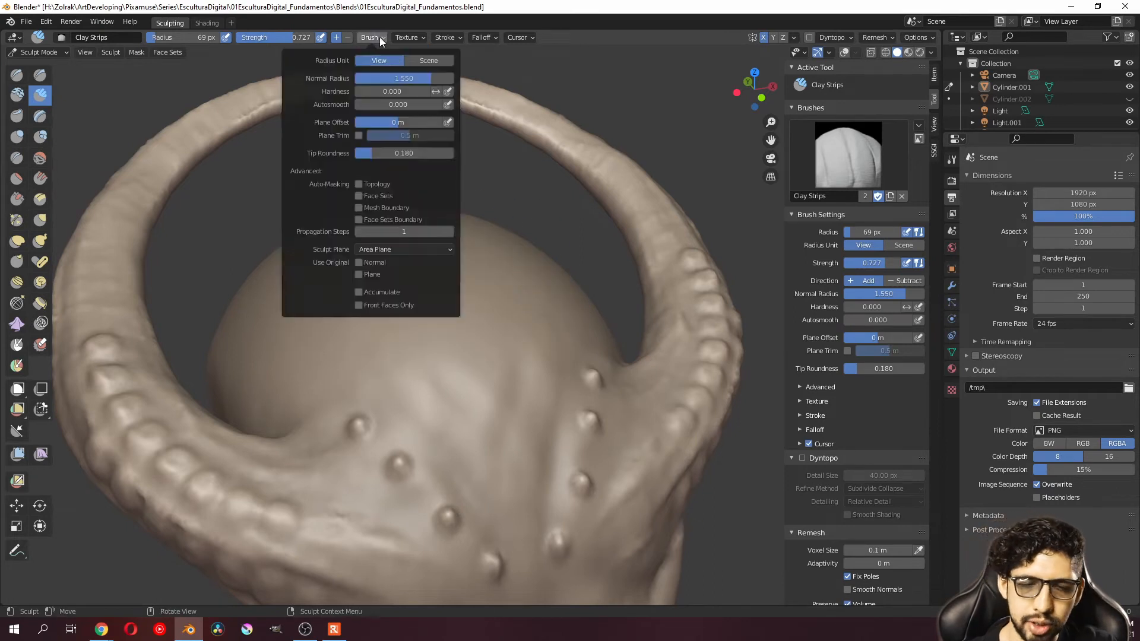
mouse_move(370, 39)
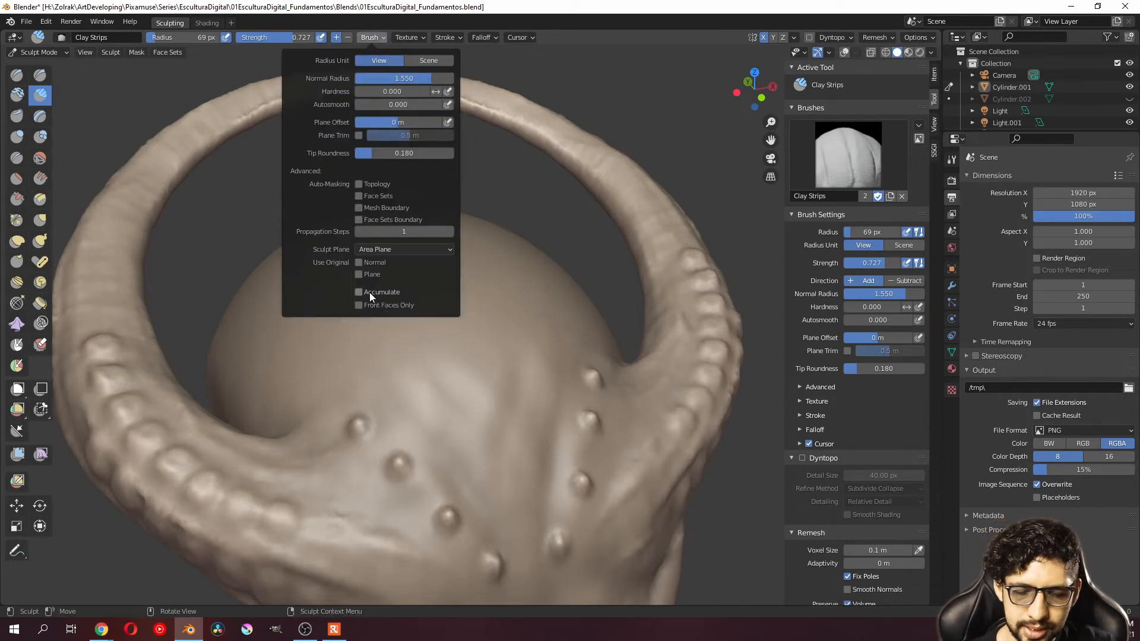
mouse_move(509, 297)
left_mouse_down()
mouse_move(422, 335)
mouse_move(498, 308)
mouse_move(493, 288)
mouse_move(507, 274)
mouse_move(544, 296)
mouse_move(509, 294)
left_mouse_up()
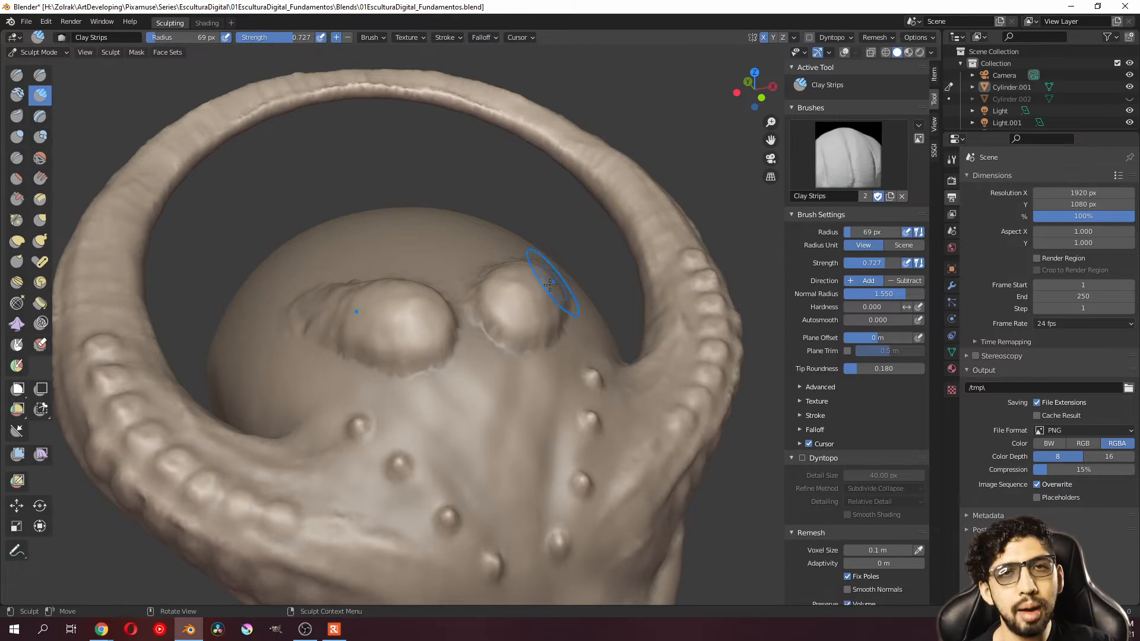
Step: Turn on the viewport overlays with Wireframe and examine the mesh density on the crown bumps
middle_click_drag(547, 318, 573, 307)
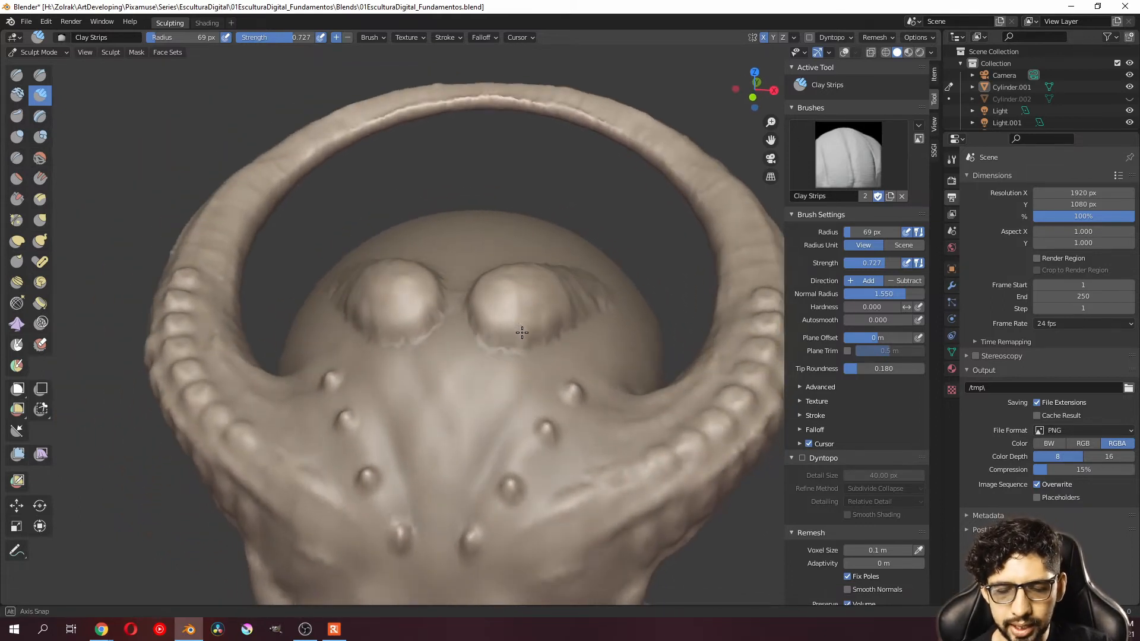
left_click(855, 52)
left_click(844, 52)
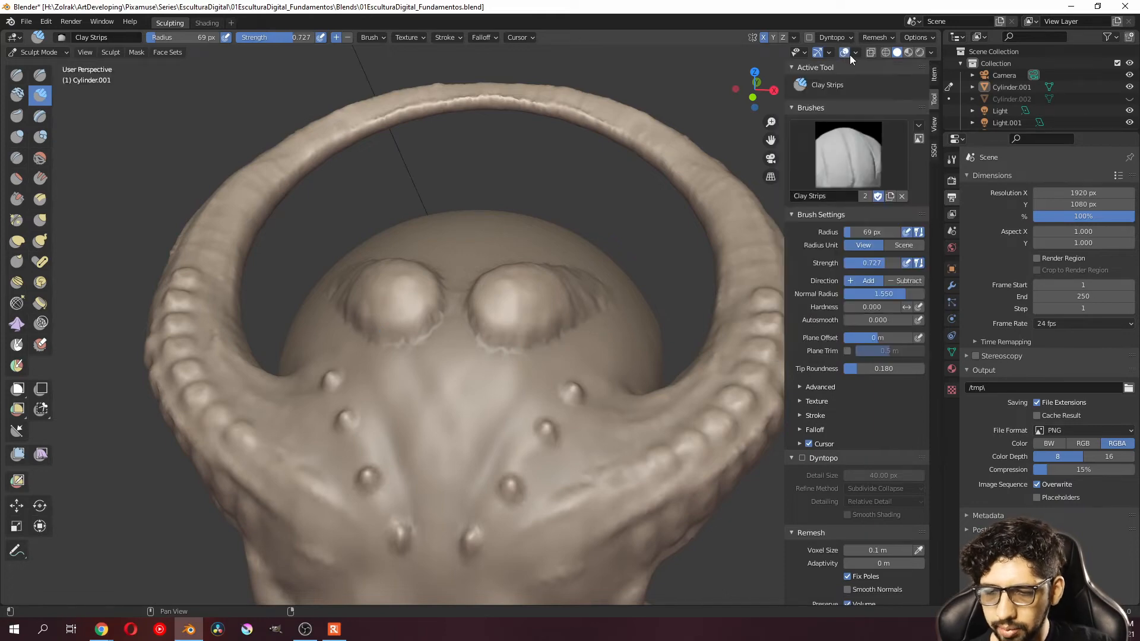
left_click(856, 53)
left_click(782, 253)
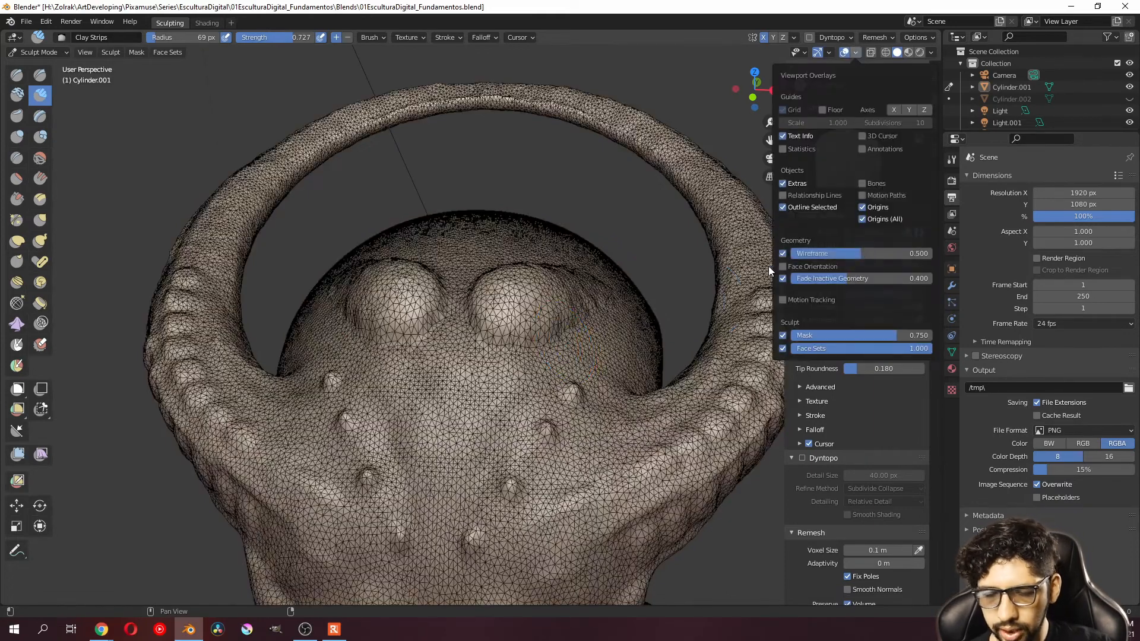
scroll(531, 325, "up", 5)
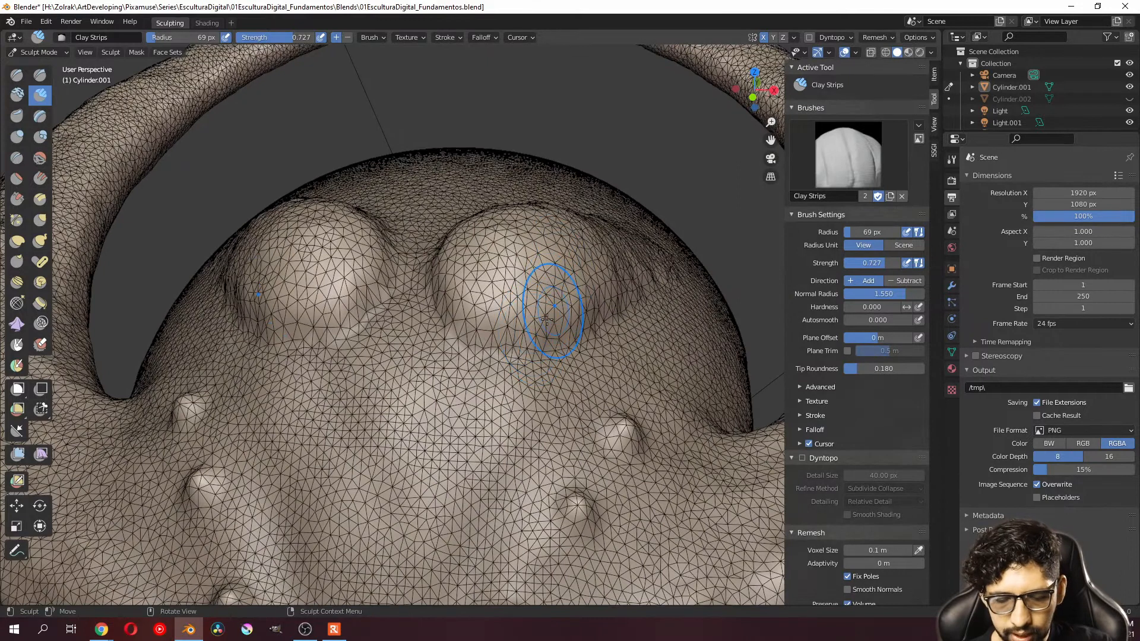
Step: Build the mirrored crown bumps up further with Clay Strips and undo all of the bumps
mouse_move(550, 243)
left_mouse_down()
mouse_move(537, 261)
mouse_move(486, 252)
mouse_move(499, 255)
mouse_move(472, 297)
mouse_move(466, 282)
mouse_move(492, 244)
mouse_move(524, 282)
mouse_move(499, 295)
mouse_move(526, 295)
left_mouse_up()
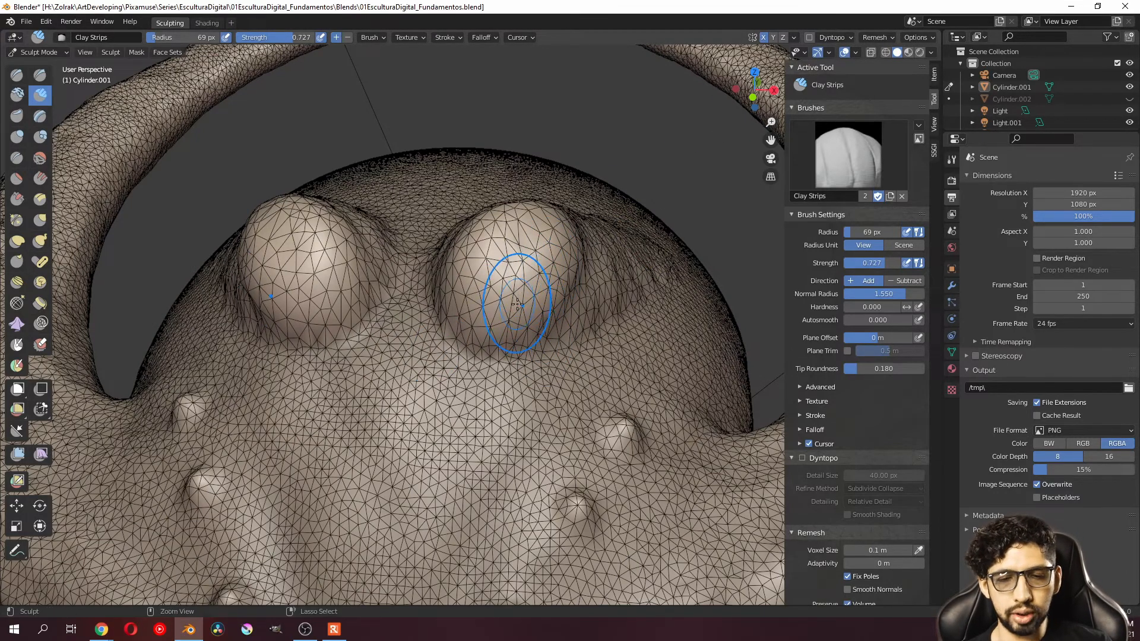
key("ctrl+z")
key("ctrl+z")
Step: Test Clay Strips on the thin part of the horn with Front Faces Only off and examine the opposite side
left_click(372, 38)
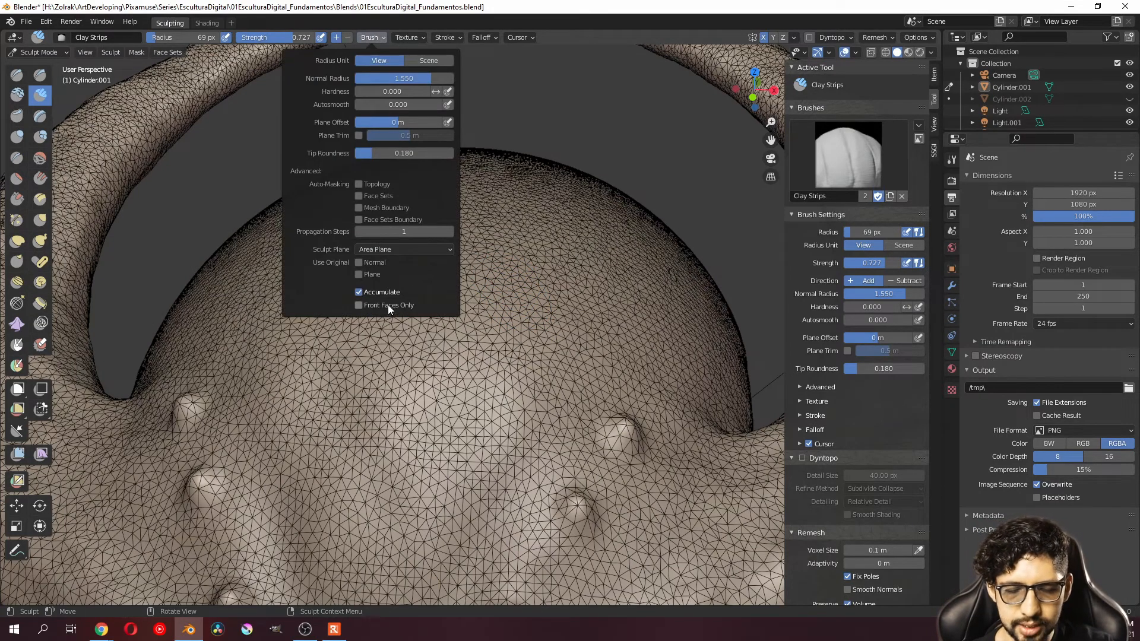
mouse_move(542, 199)
middle_mouse_down()
mouse_move(527, 162)
mouse_move(547, 230)
mouse_move(528, 227)
mouse_move(564, 303)
mouse_move(547, 254)
middle_mouse_up()
scroll(554, 248, "up", 4)
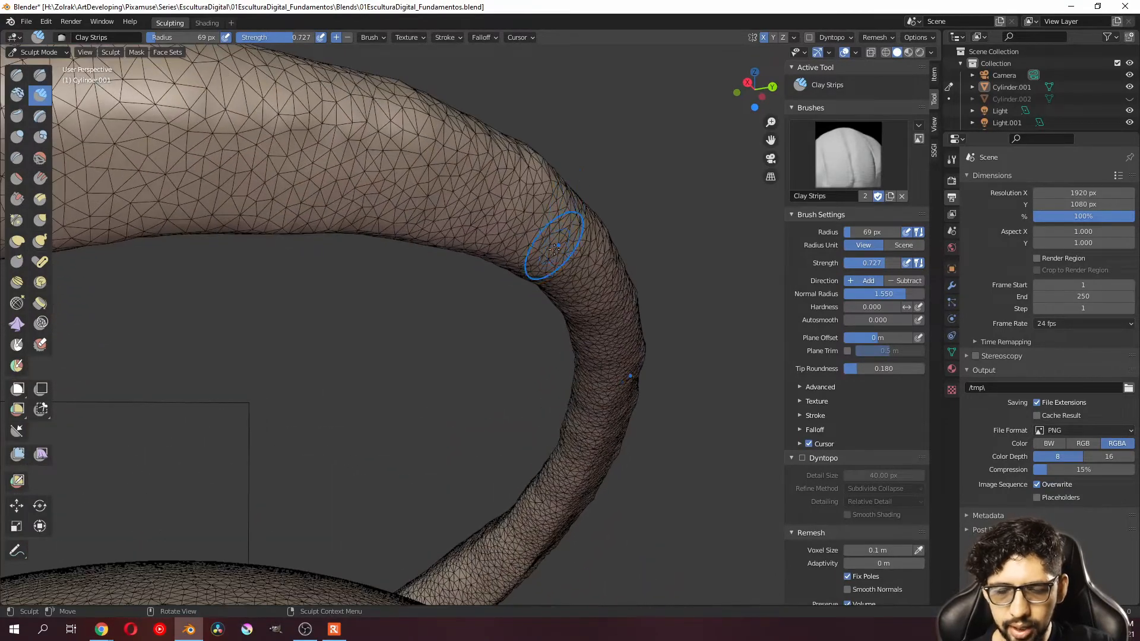
scroll(554, 247, "down", 1)
mouse_move(530, 239)
left_mouse_down()
mouse_move(475, 223)
mouse_move(501, 220)
mouse_move(525, 190)
left_mouse_up()
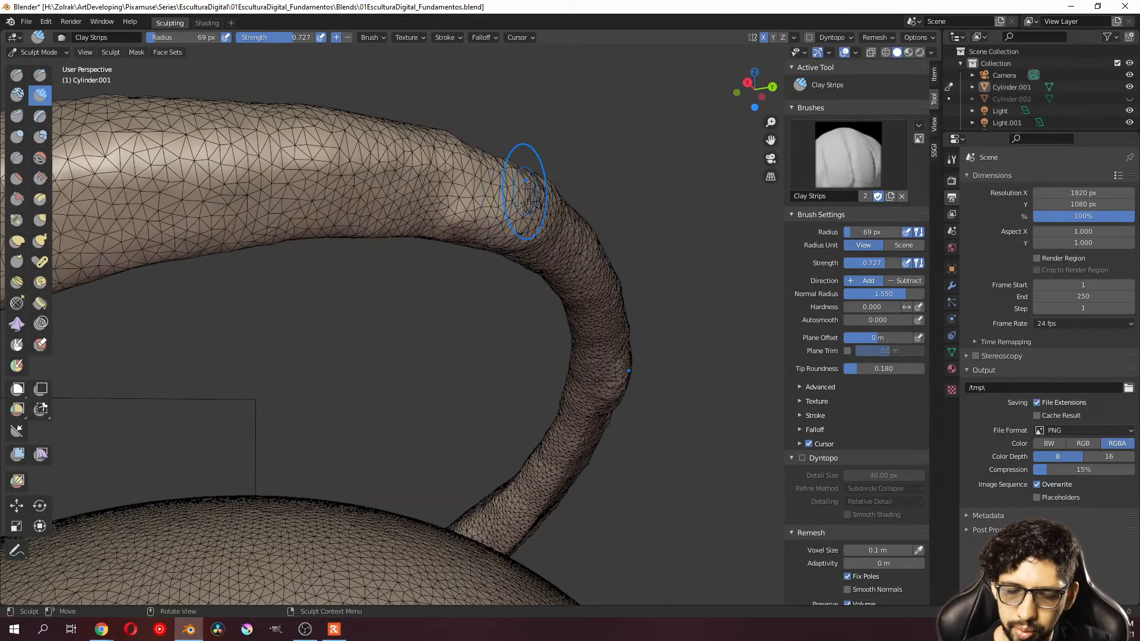
middle_click_drag(530, 193, 580, 310)
middle_click_drag(566, 238, 540, 215)
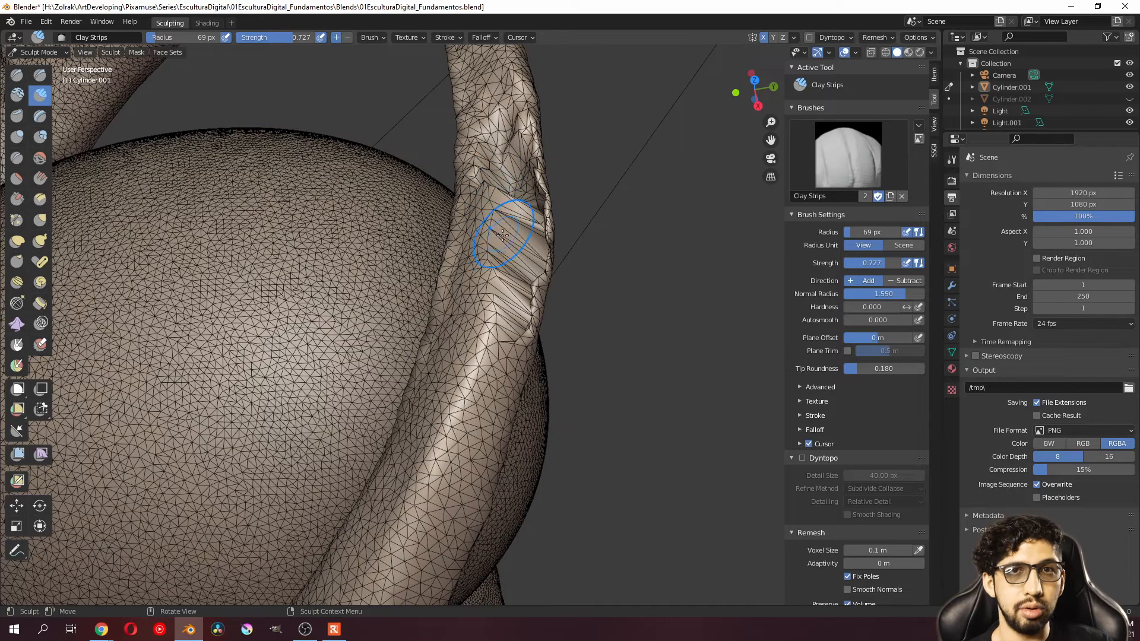
Step: Enable Front Faces Only for the brush, test Clay Strips strokes on the thin horn, and inspect the horn from several angles
left_click(378, 37)
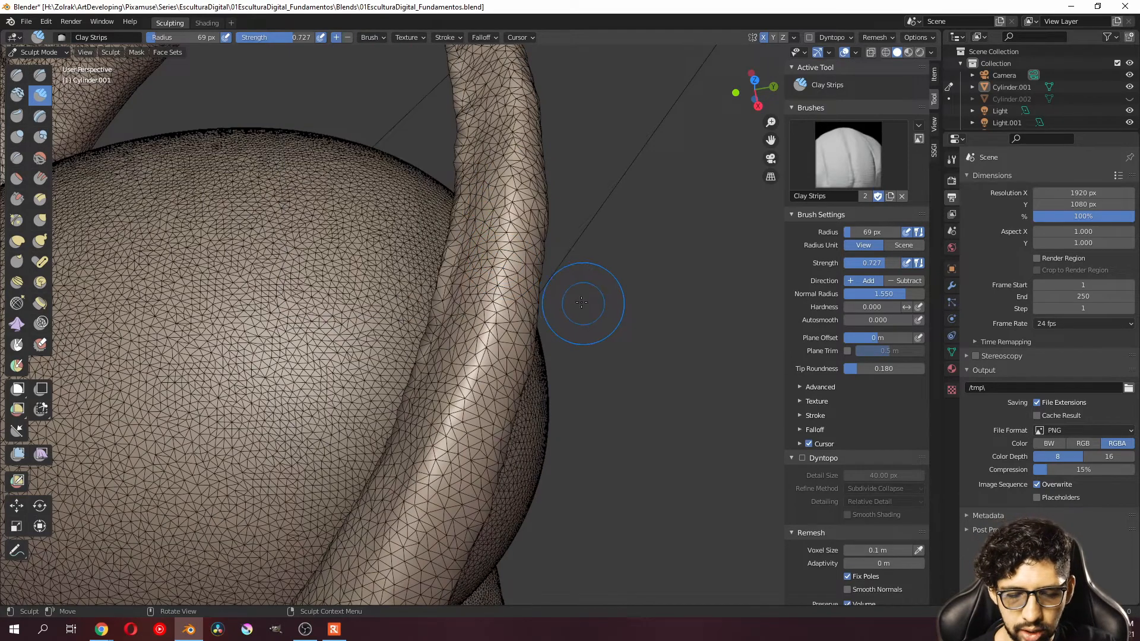
mouse_move(580, 301)
middle_mouse_down()
mouse_move(508, 138)
mouse_move(523, 178)
middle_mouse_up()
middle_click_drag(636, 356, 538, 280, "shift")
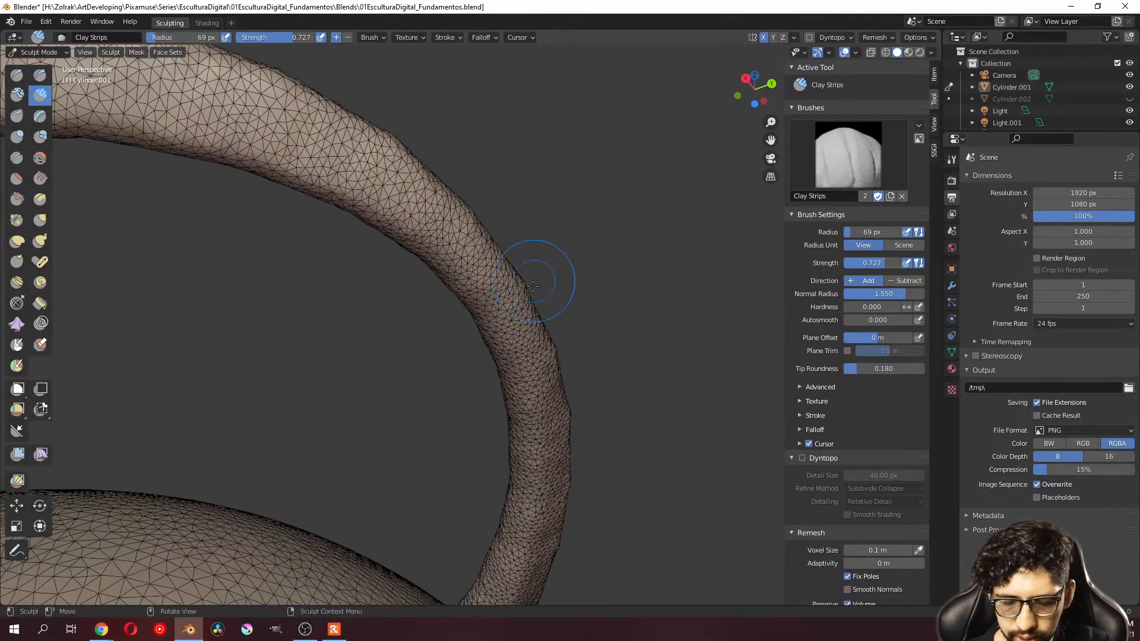
mouse_move(515, 353)
left_mouse_down()
mouse_move(461, 243)
mouse_move(536, 374)
left_mouse_up()
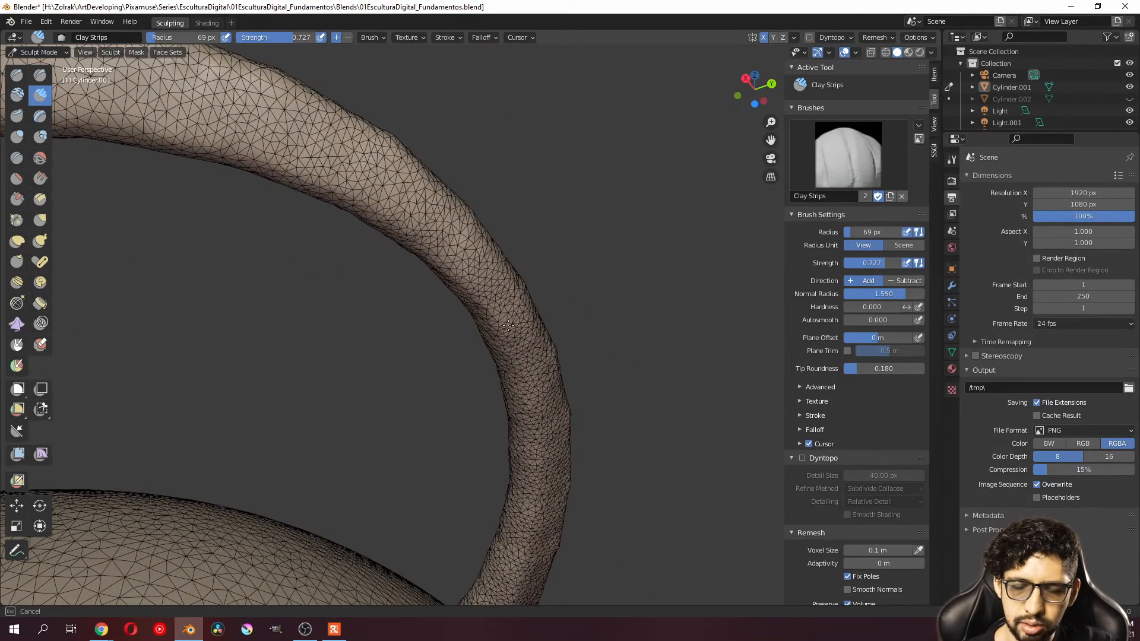
mouse_move(509, 325)
left_mouse_down()
mouse_move(475, 261)
mouse_move(522, 323)
mouse_move(499, 279)
mouse_move(512, 332)
mouse_move(494, 291)
mouse_move(503, 304)
left_mouse_up()
mouse_move(552, 302)
middle_mouse_down()
mouse_move(471, 412)
mouse_move(562, 423)
middle_mouse_up()
mouse_move(477, 201)
left_mouse_down()
mouse_move(475, 285)
mouse_move(480, 238)
left_mouse_up()
mouse_move(556, 291)
middle_mouse_down()
mouse_move(517, 269)
mouse_move(497, 225)
middle_mouse_up()
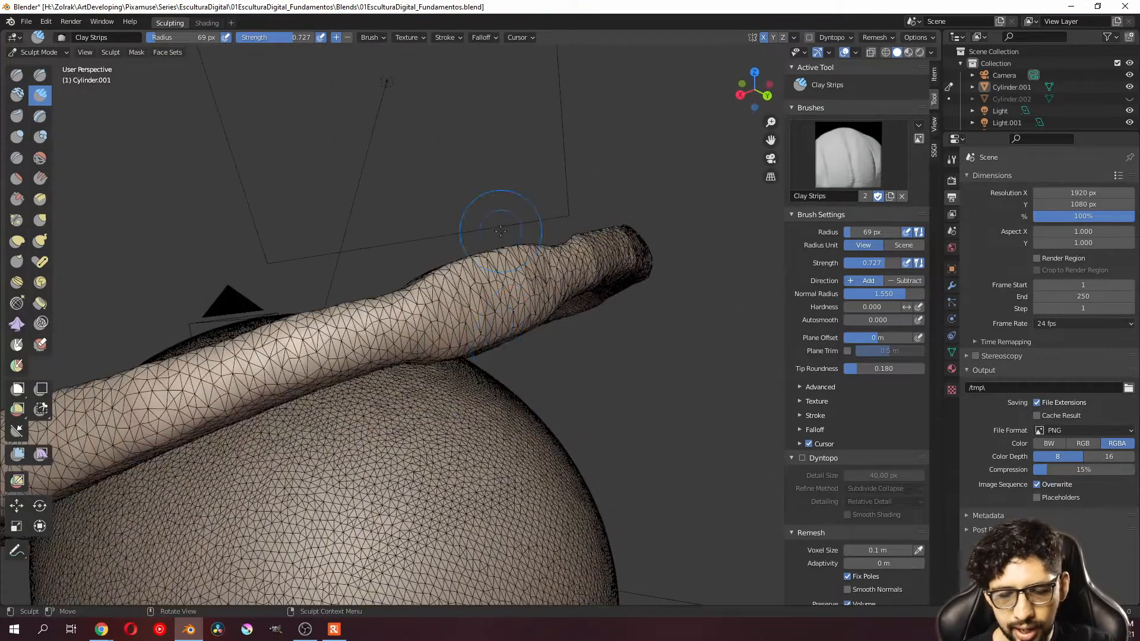
middle_click_drag(535, 346, 494, 359)
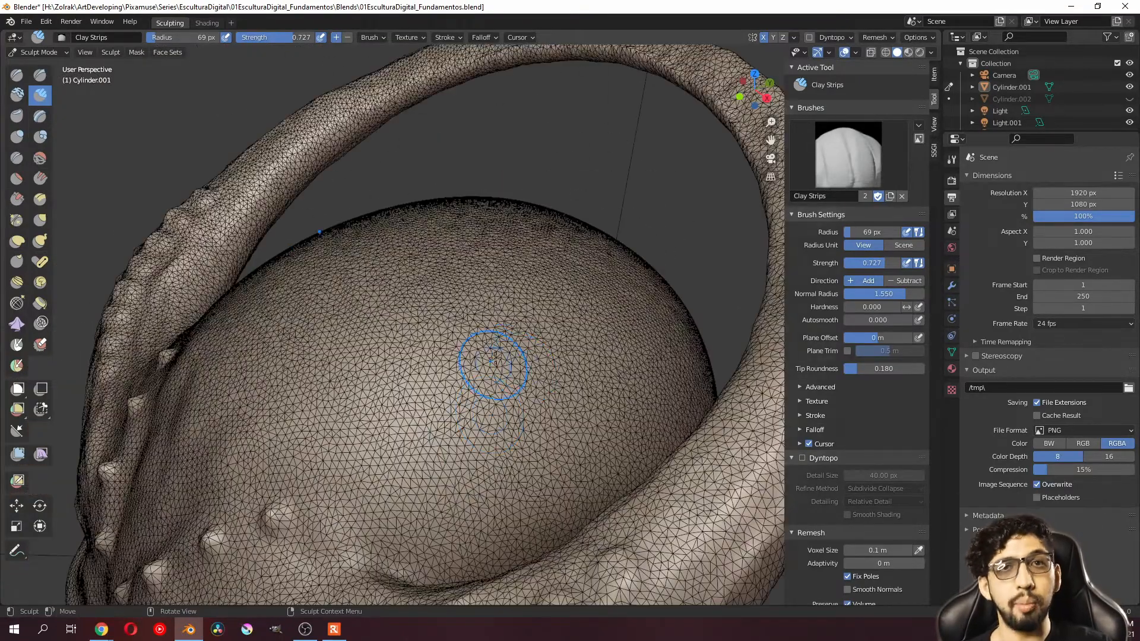
Step: Turn off the Wireframe overlay and enable Stabilize Stroke for the Clay Strips brush
left_click(856, 52)
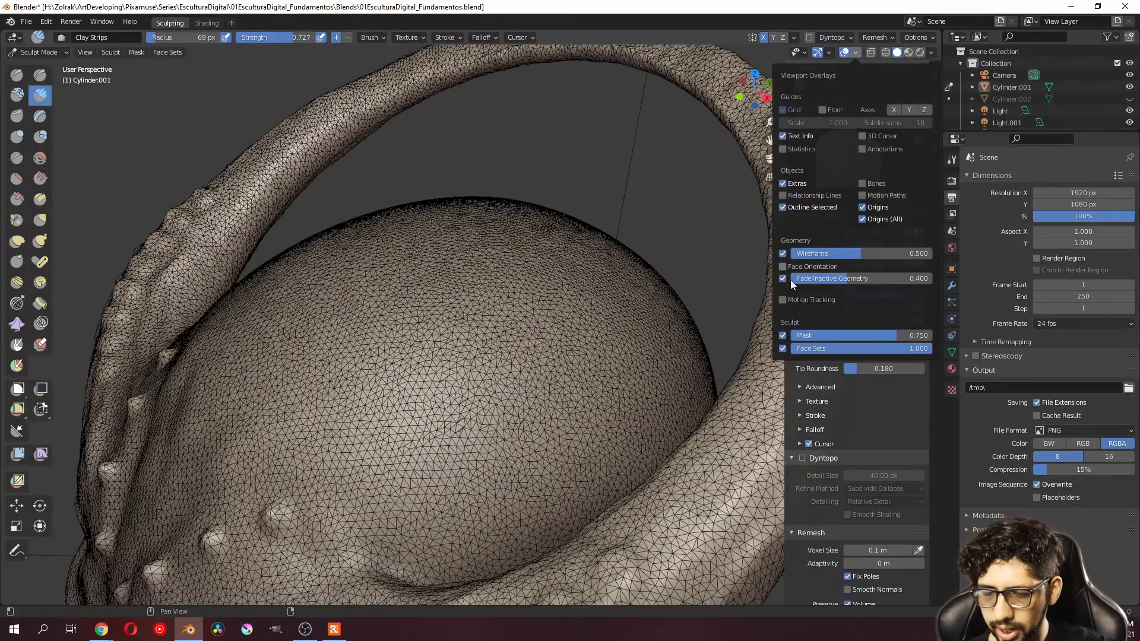
left_click(781, 255)
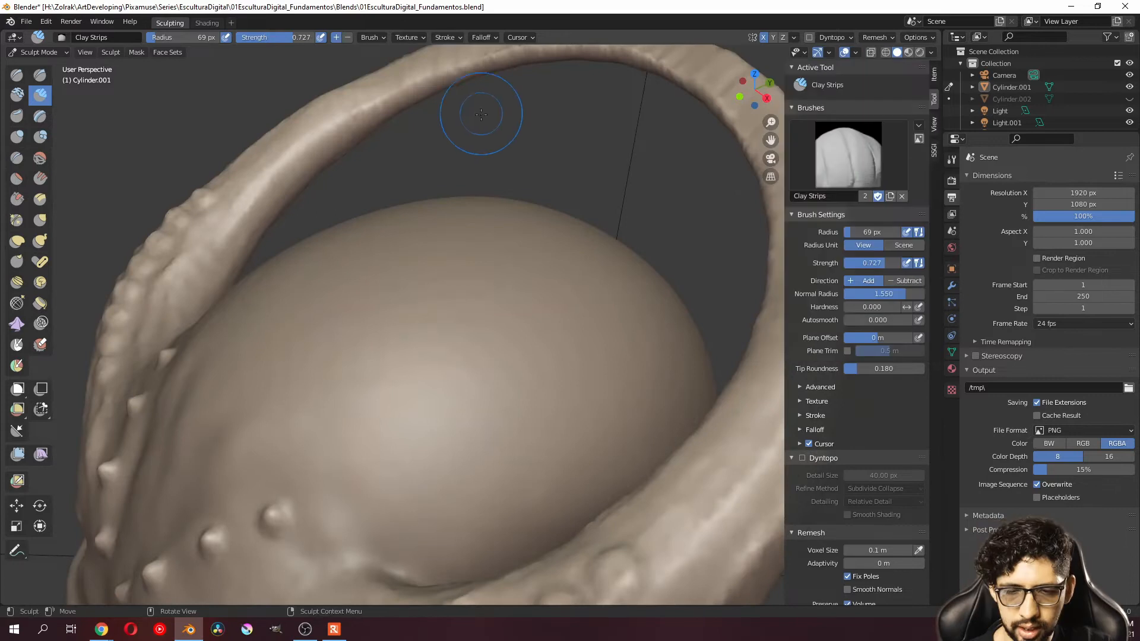
left_click(449, 37)
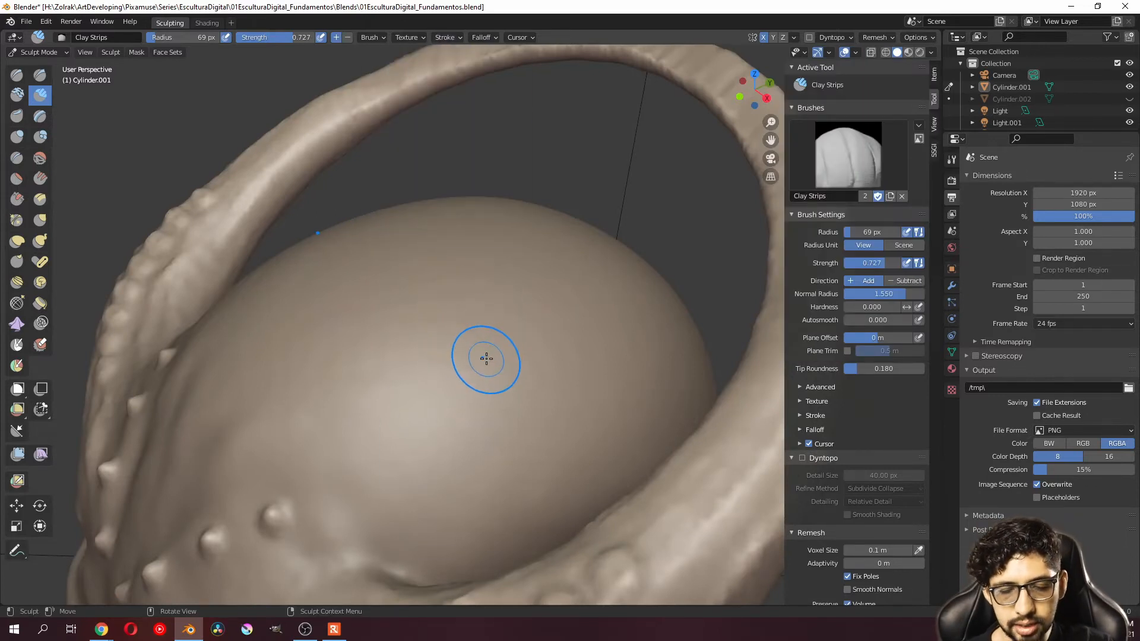
Step: Test stabilized curved strokes across the crown with Clay Strips and undo them
left_click_drag(477, 352, 476, 353)
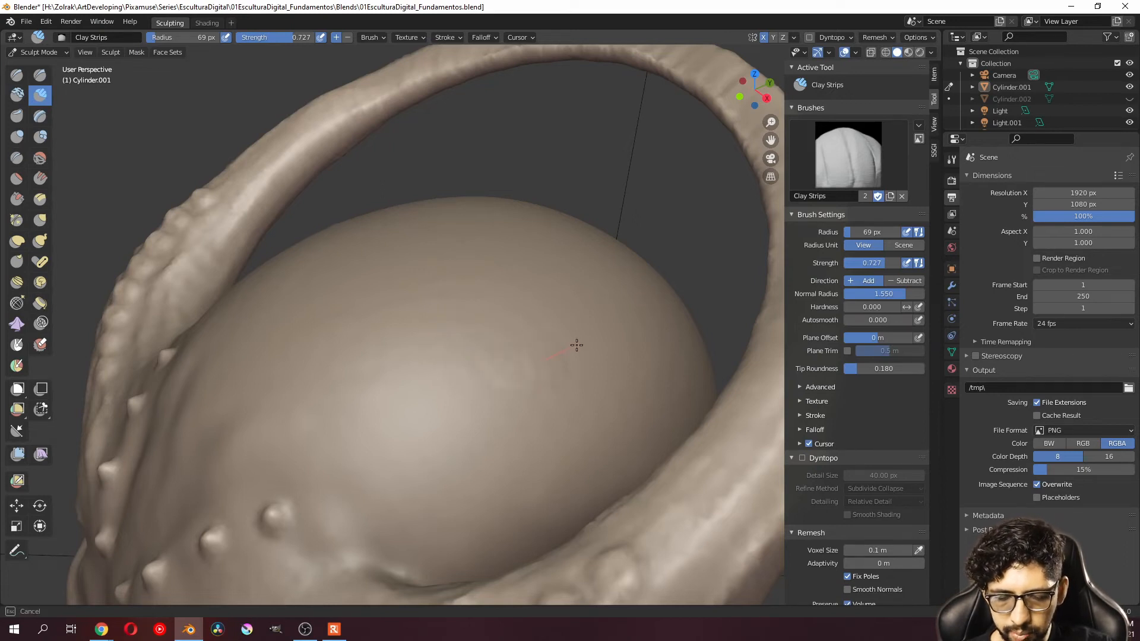
mouse_move(422, 423)
left_mouse_down()
mouse_move(290, 336)
mouse_move(535, 402)
left_mouse_up()
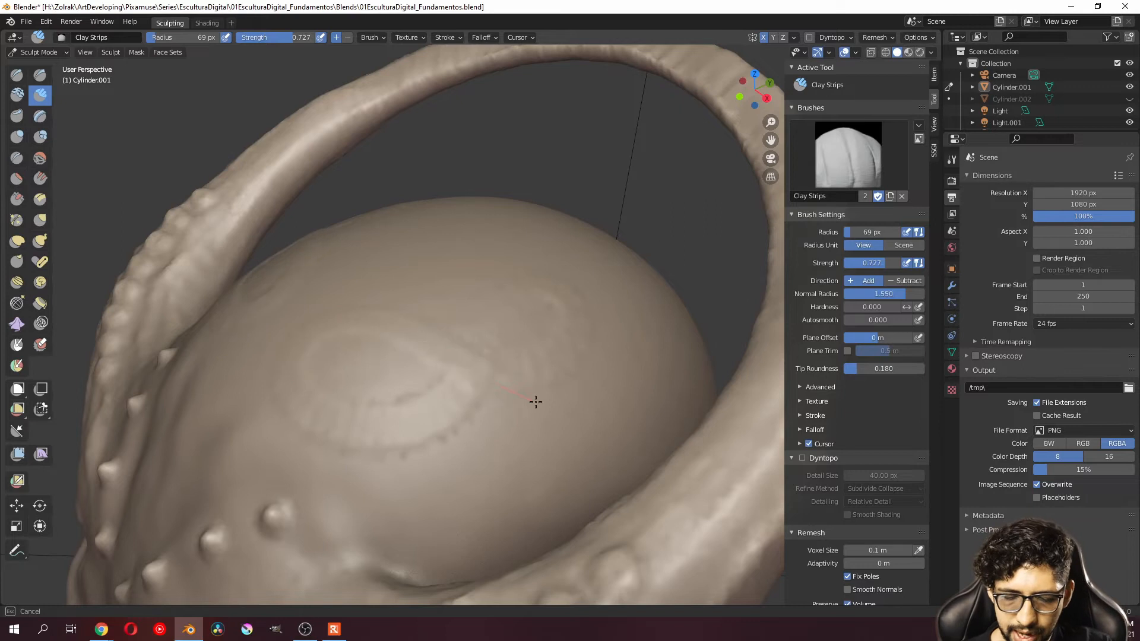
mouse_move(537, 290)
left_mouse_down()
mouse_move(359, 448)
mouse_move(543, 402)
left_mouse_up()
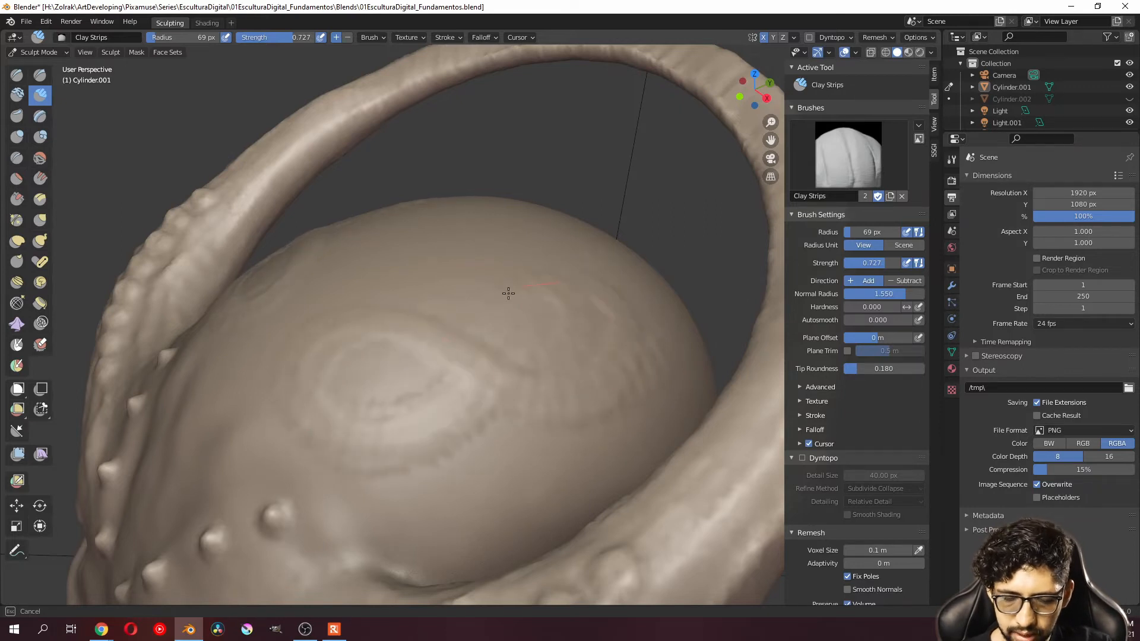
left_click_drag(508, 293, 595, 382)
mouse_move(433, 449)
left_mouse_down()
mouse_move(609, 262)
mouse_move(504, 361)
left_mouse_up()
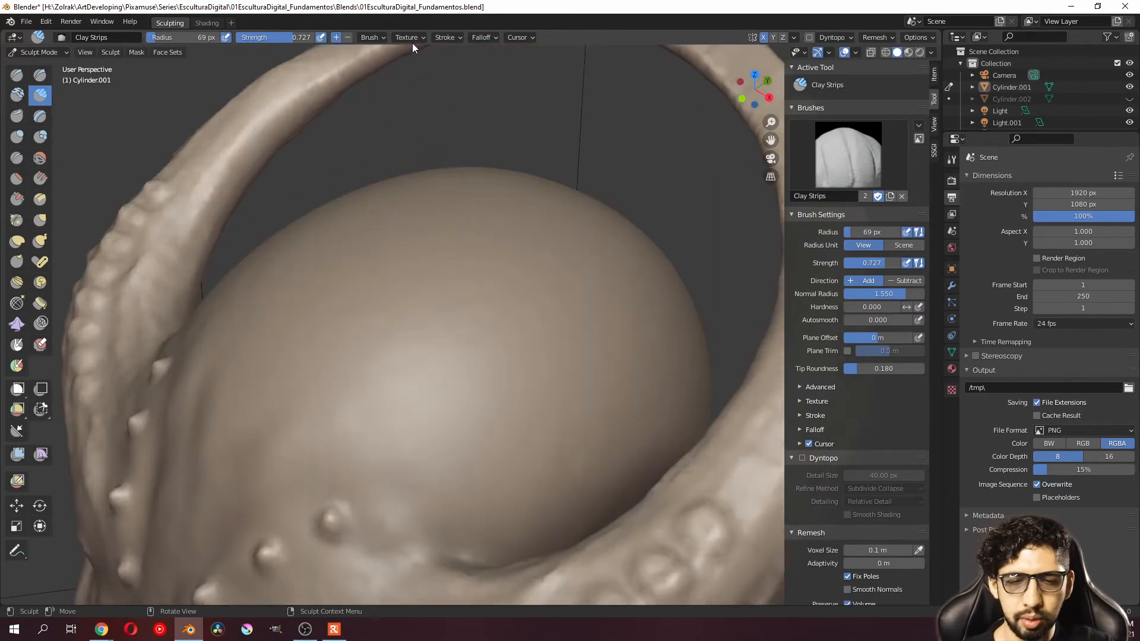
Step: Turn off Stabilize Stroke for the Clay Strips brush and test one stroke across the crown
left_click(444, 37)
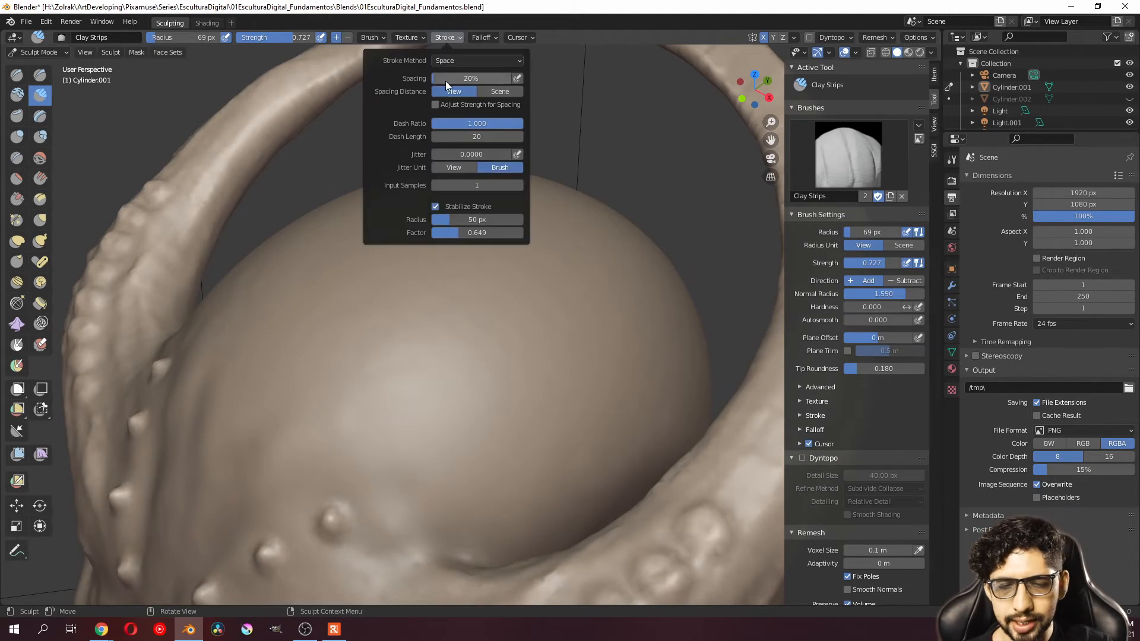
mouse_move(419, 386)
left_mouse_down()
mouse_move(504, 333)
mouse_move(415, 406)
mouse_move(529, 303)
left_mouse_up()
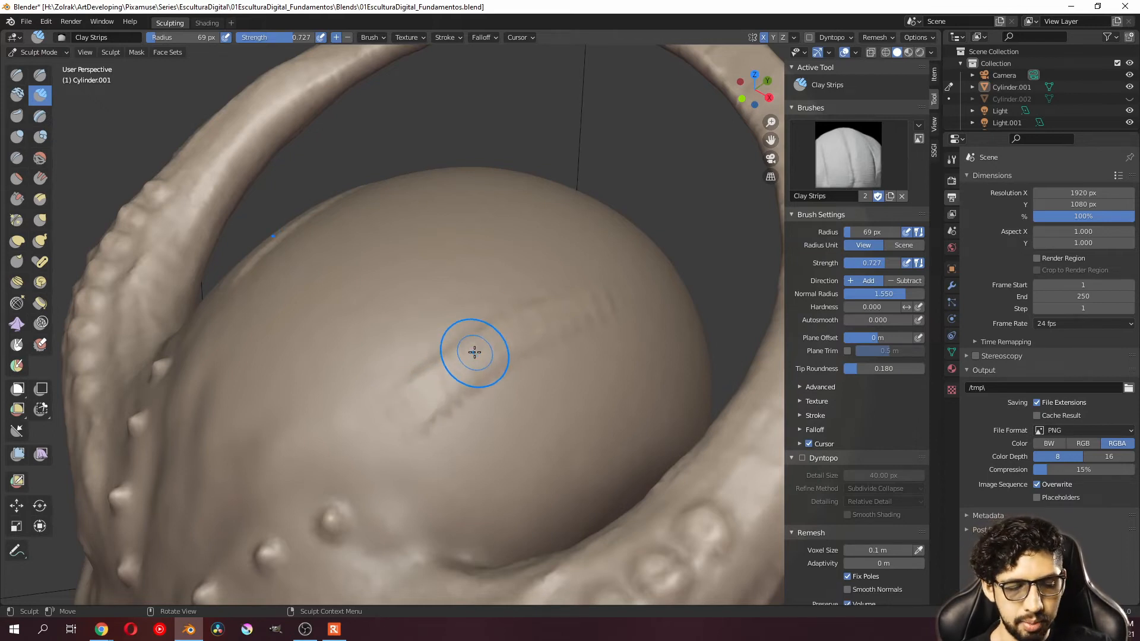
Step: Set the Clay Strips brush strength to 0.909 and its stroke spacing to 2%
key("shift+f")
left_click(469, 358)
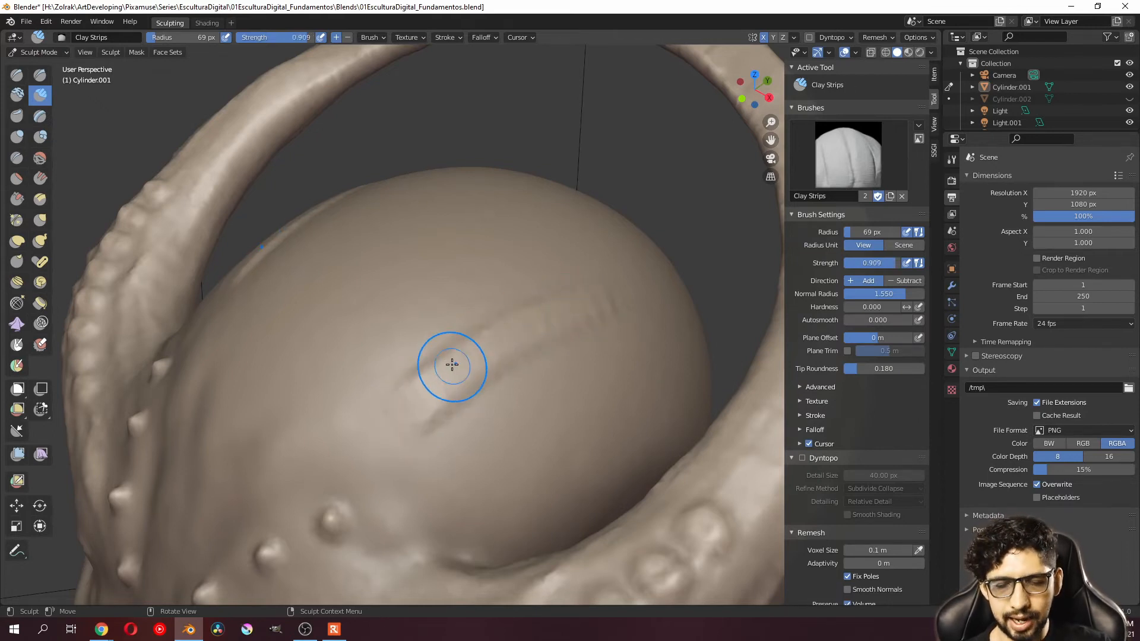
left_click(449, 37)
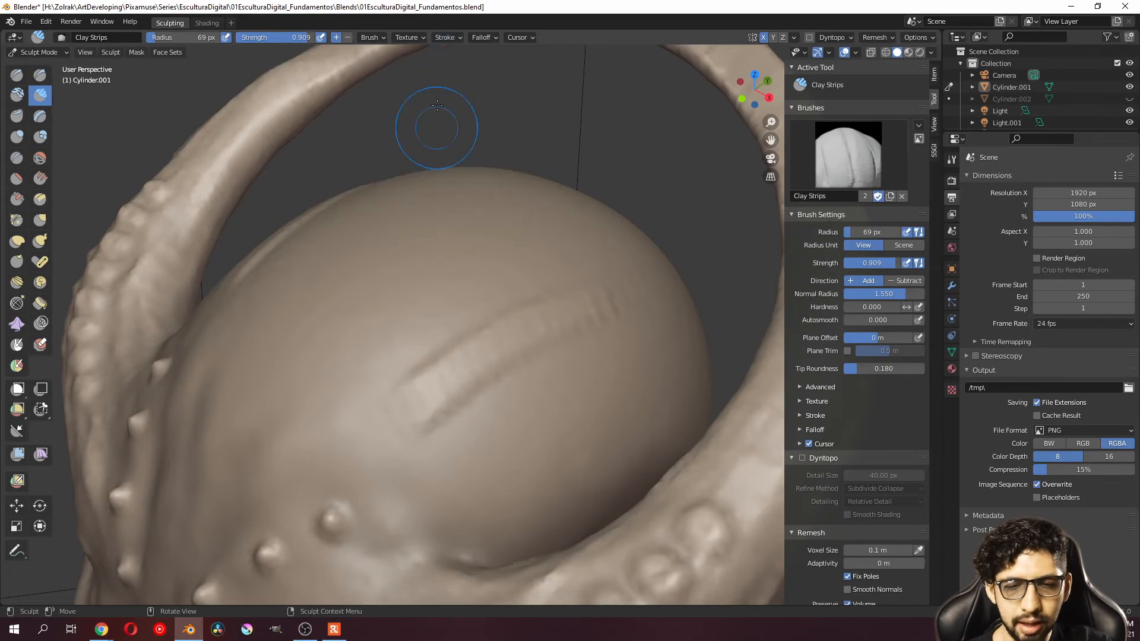
left_click(447, 37)
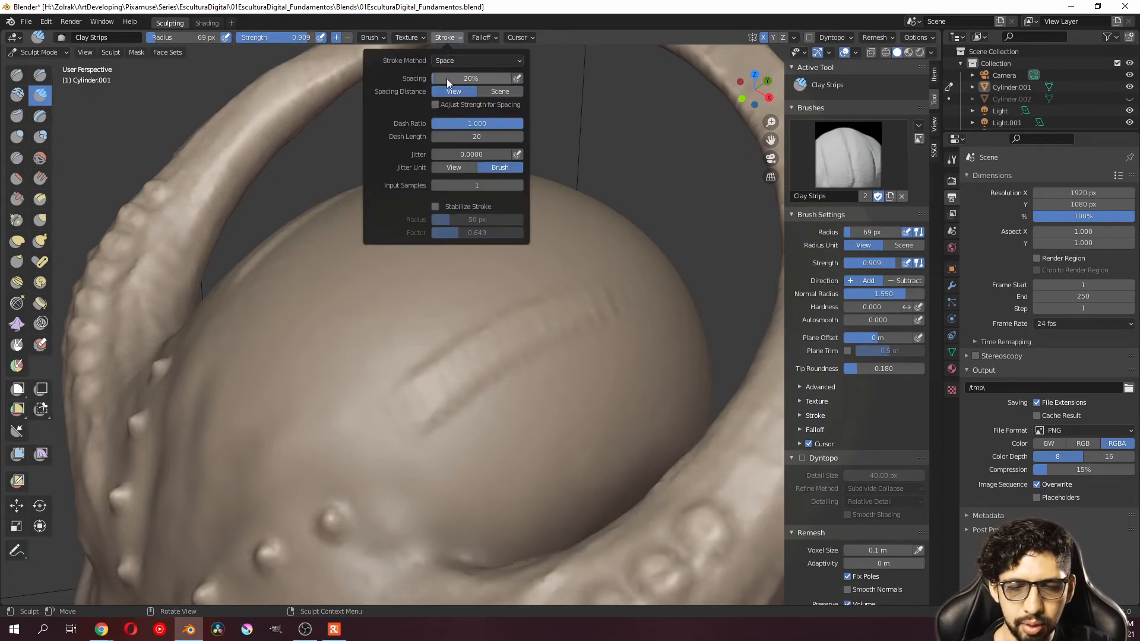
left_click_drag(446, 79, 432, 78)
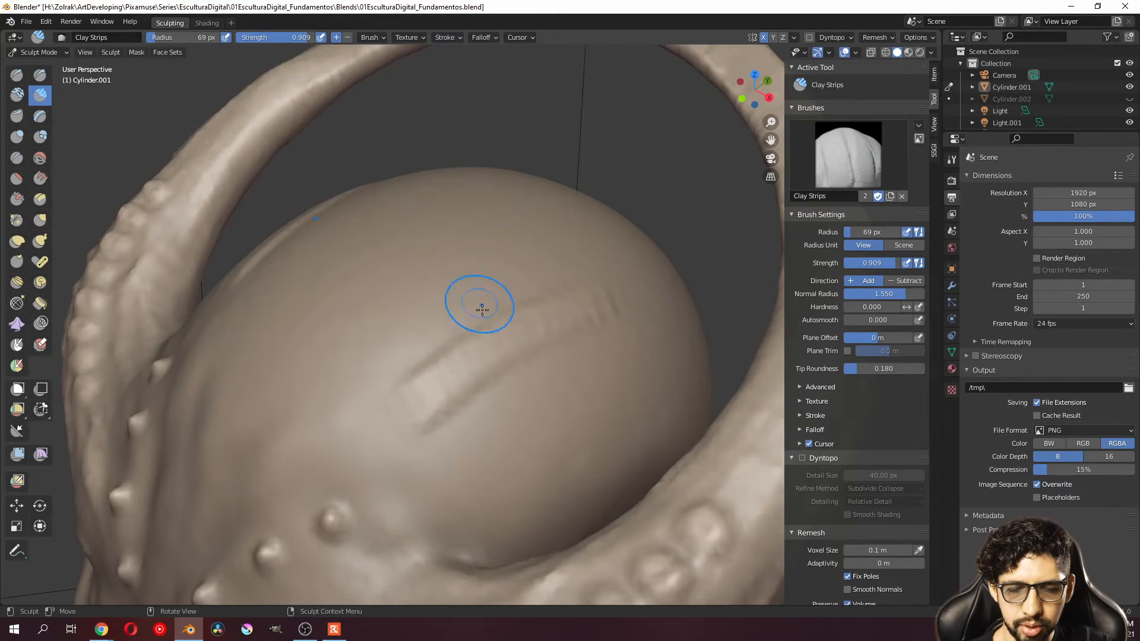
Step: Test looping, closely spaced Clay Strips strokes on the crown and undo the test strokes
mouse_move(483, 301)
left_mouse_down()
mouse_move(522, 292)
mouse_move(374, 323)
mouse_move(458, 279)
mouse_move(394, 374)
mouse_move(608, 359)
mouse_move(540, 440)
mouse_move(499, 416)
left_mouse_up()
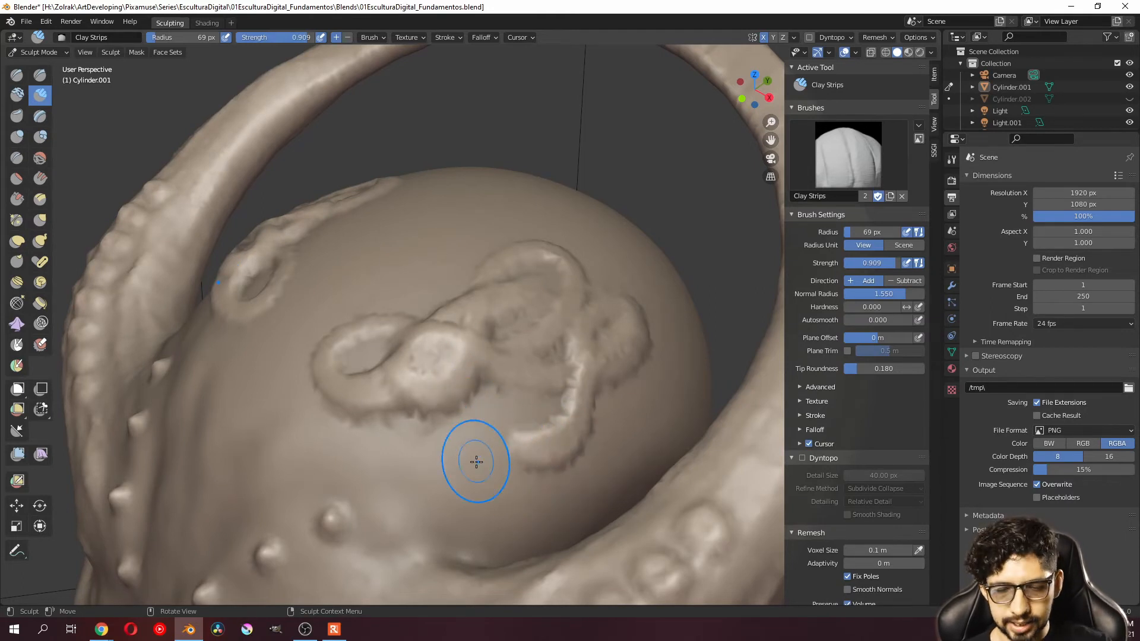
key("ctrl+z")
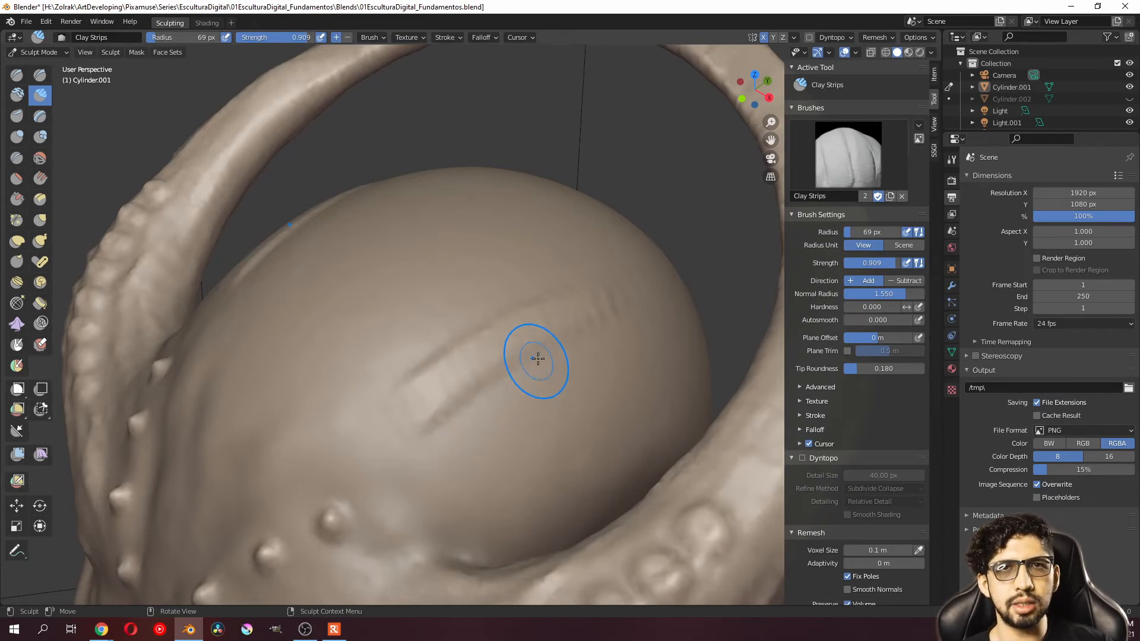
key("ctrl+z")
Step: Set the Clay Strips stroke method to Drag Dot, test sliding a single dab over the crown, and cancel it
left_click(446, 37)
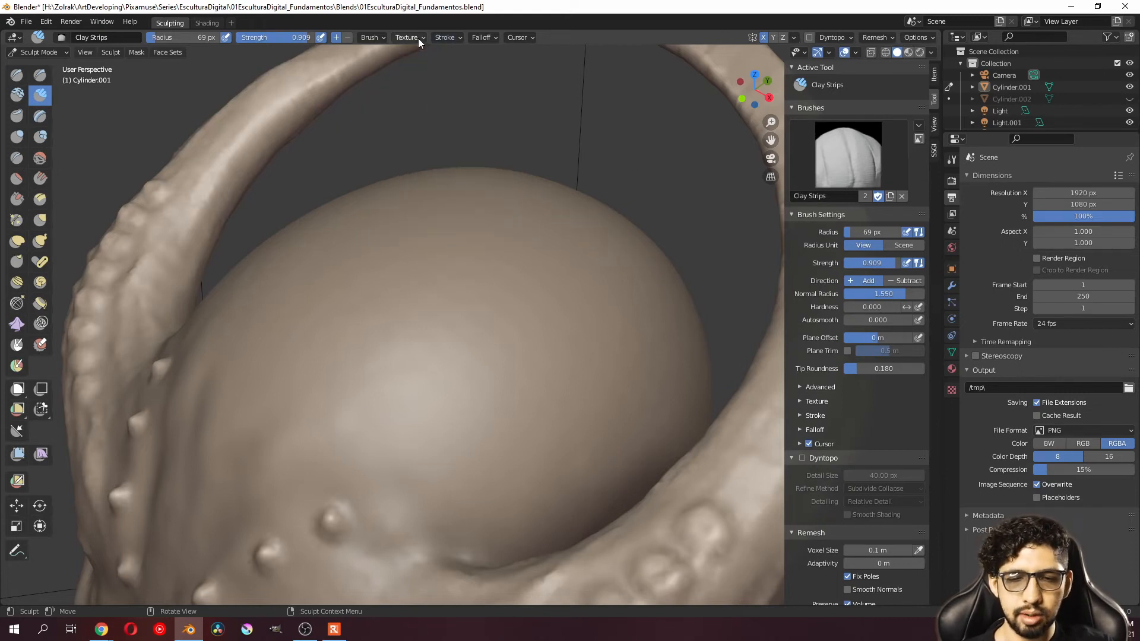
left_click(446, 37)
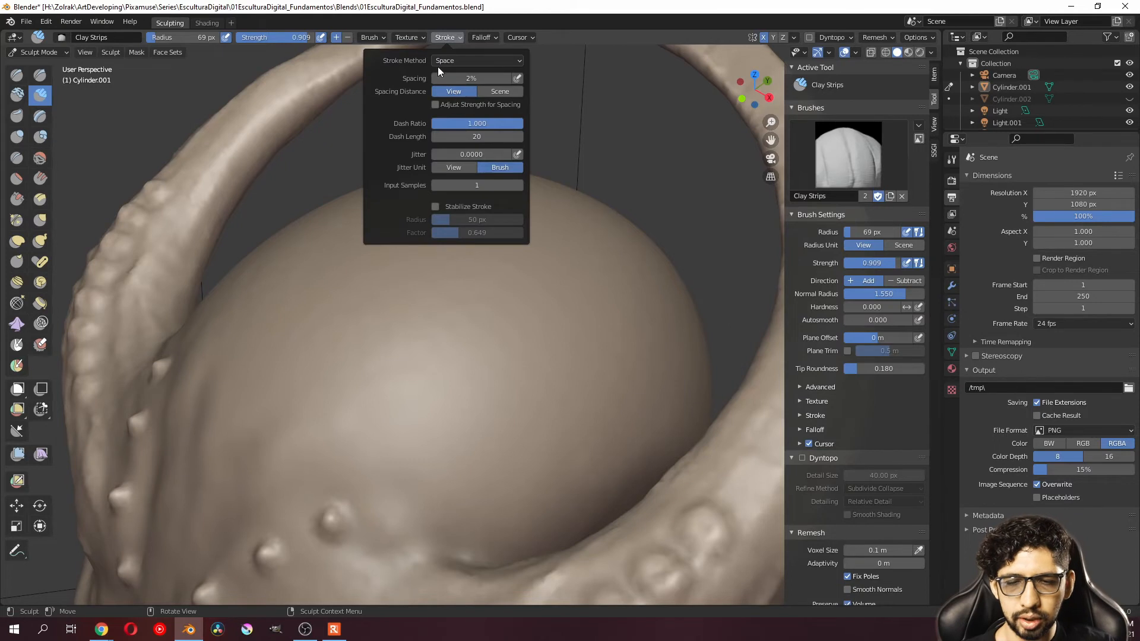
left_click(462, 61)
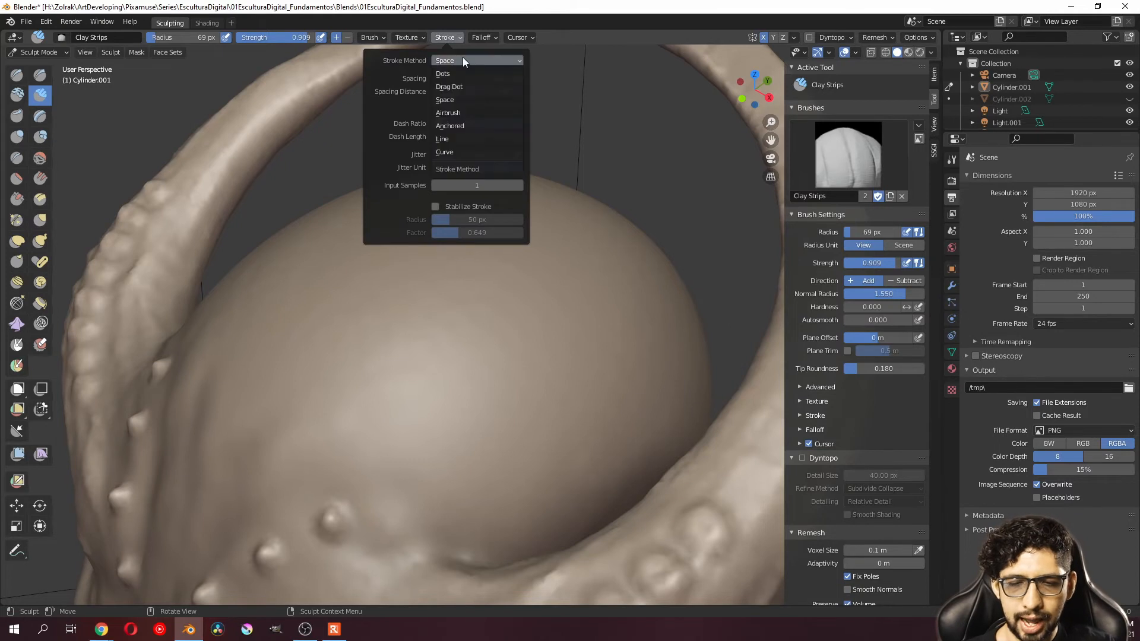
left_click(459, 87)
mouse_move(484, 339)
left_mouse_down()
mouse_move(488, 330)
mouse_move(412, 339)
left_mouse_up()
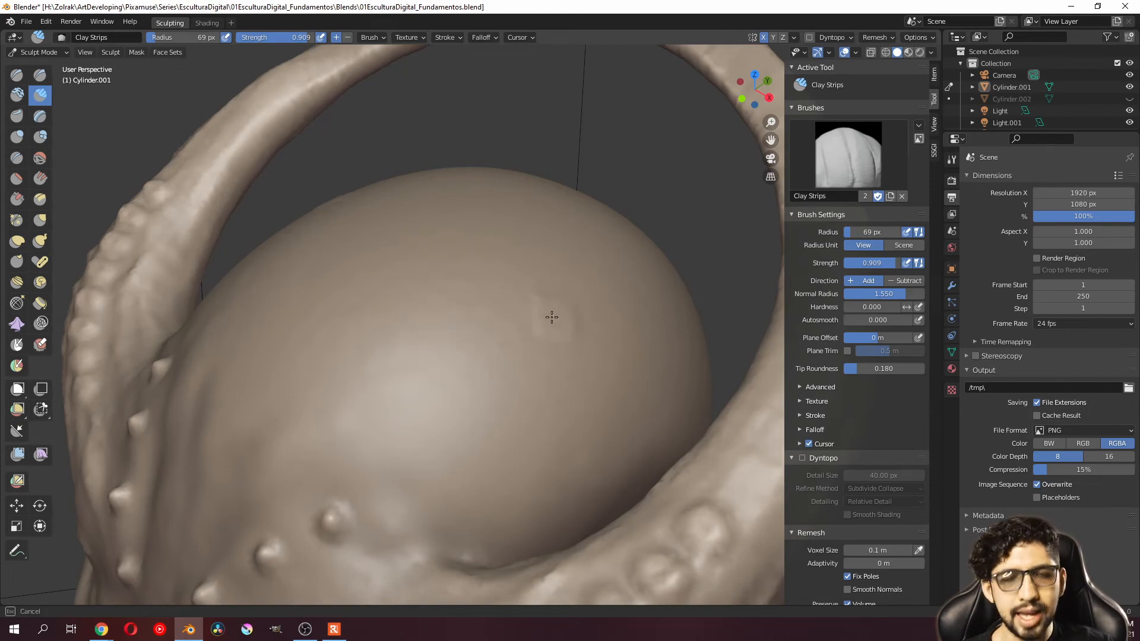
mouse_move(551, 317)
left_mouse_down()
mouse_move(451, 336)
mouse_move(461, 359)
mouse_move(567, 319)
mouse_move(462, 361)
left_mouse_up()
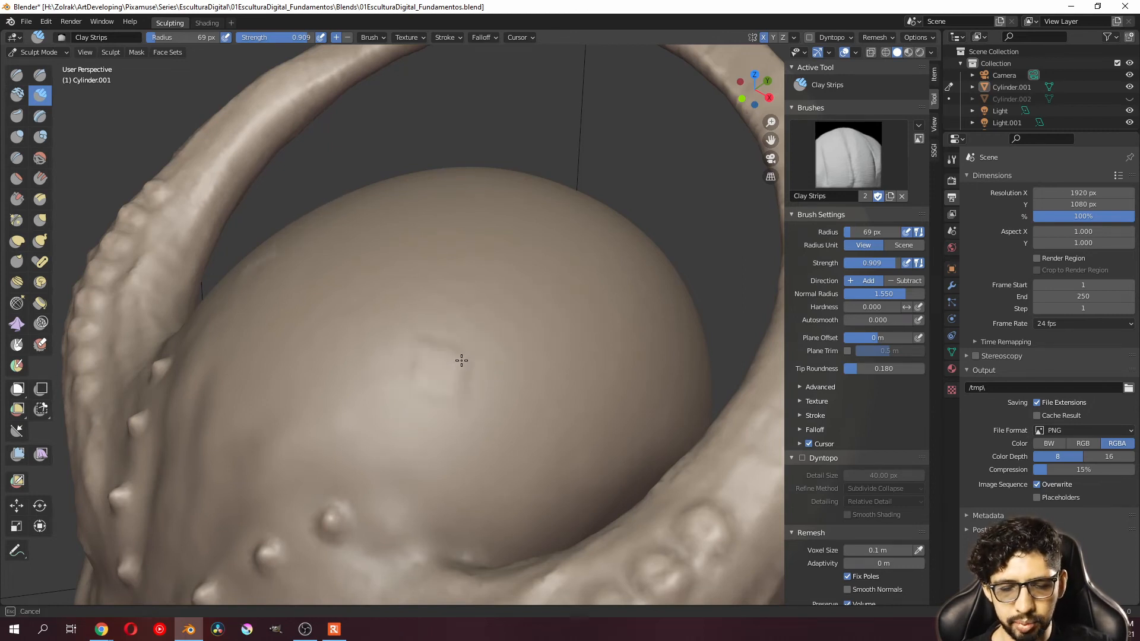
key("Escape")
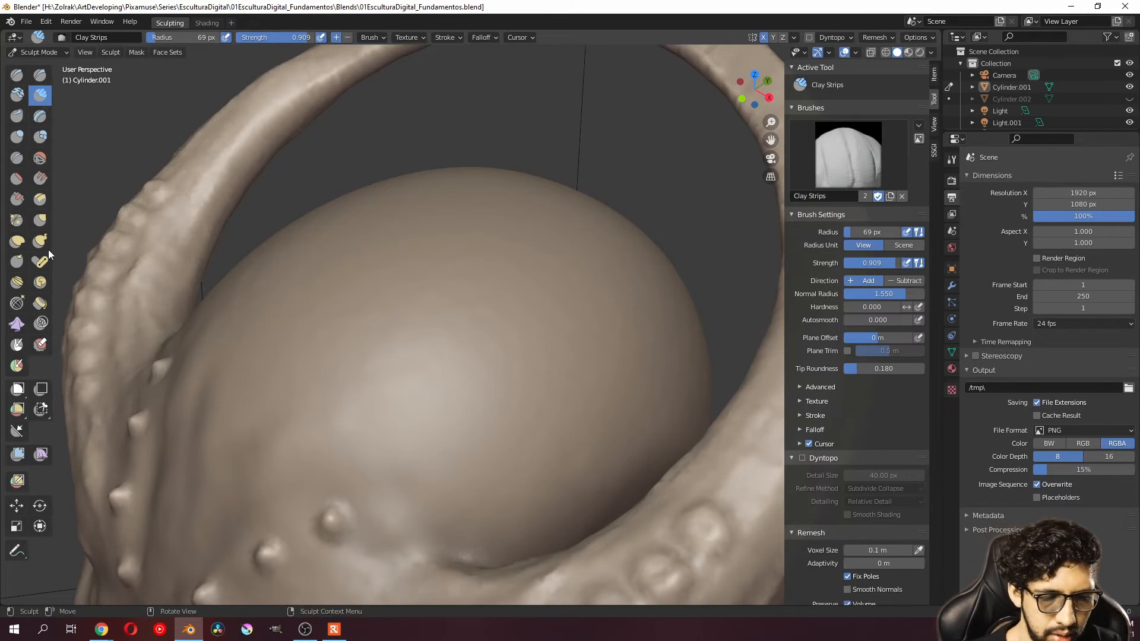
Step: Switch to the Inflate brush and set its stroke method to Drag Dot
left_click(18, 137)
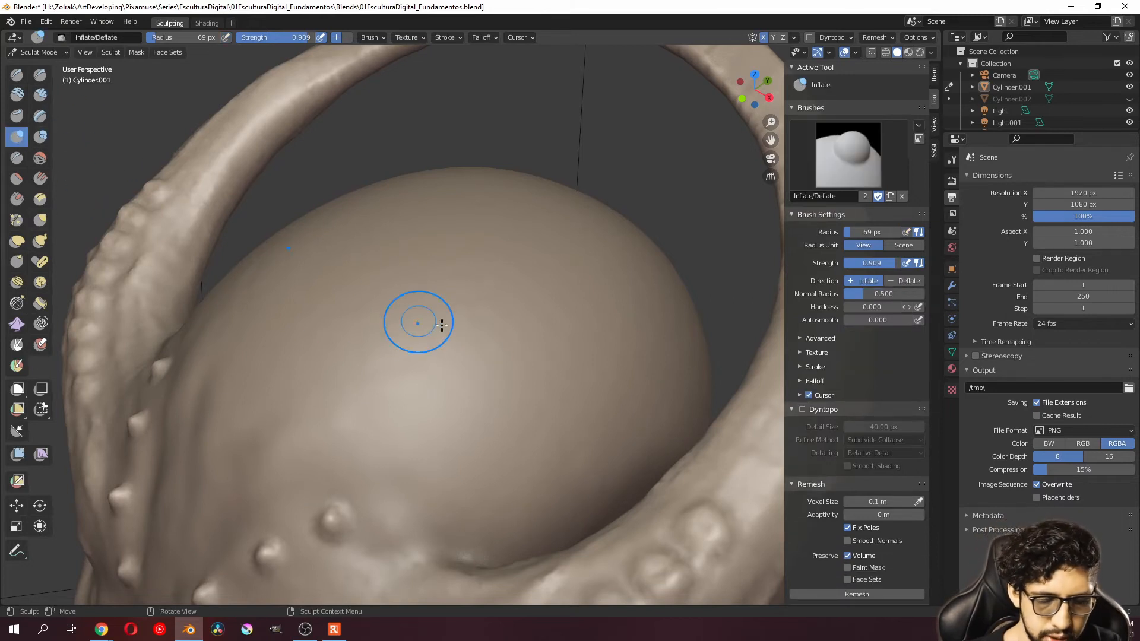
left_click(447, 37)
left_click(465, 62)
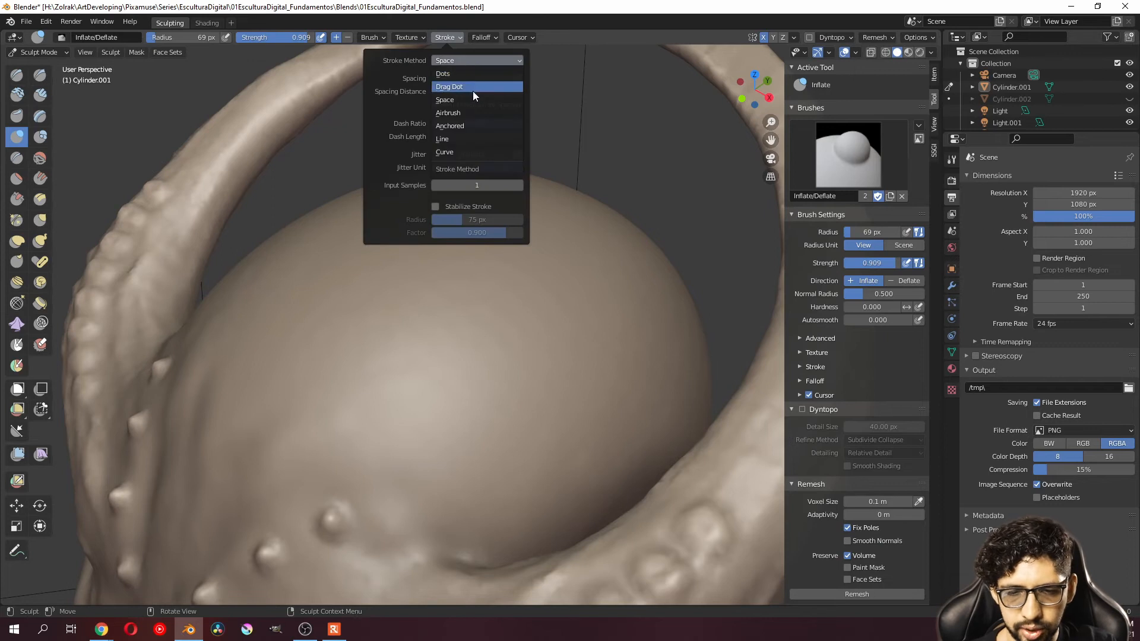
left_click(472, 89)
Step: Place three Inflate bumps on the side of the crown, extending the existing row of small bumps
mouse_move(472, 401)
left_mouse_down()
mouse_move(523, 333)
mouse_move(412, 377)
mouse_move(446, 374)
mouse_move(530, 326)
mouse_move(381, 392)
mouse_move(517, 389)
mouse_move(567, 324)
mouse_move(456, 374)
mouse_move(415, 472)
mouse_move(445, 404)
left_mouse_up()
mouse_move(446, 404)
middle_mouse_down()
mouse_move(489, 357)
mouse_move(445, 374)
mouse_move(504, 308)
mouse_move(493, 338)
mouse_move(511, 333)
mouse_move(496, 286)
mouse_move(522, 265)
mouse_move(485, 331)
middle_mouse_up()
left_click_drag(487, 329, 489, 326)
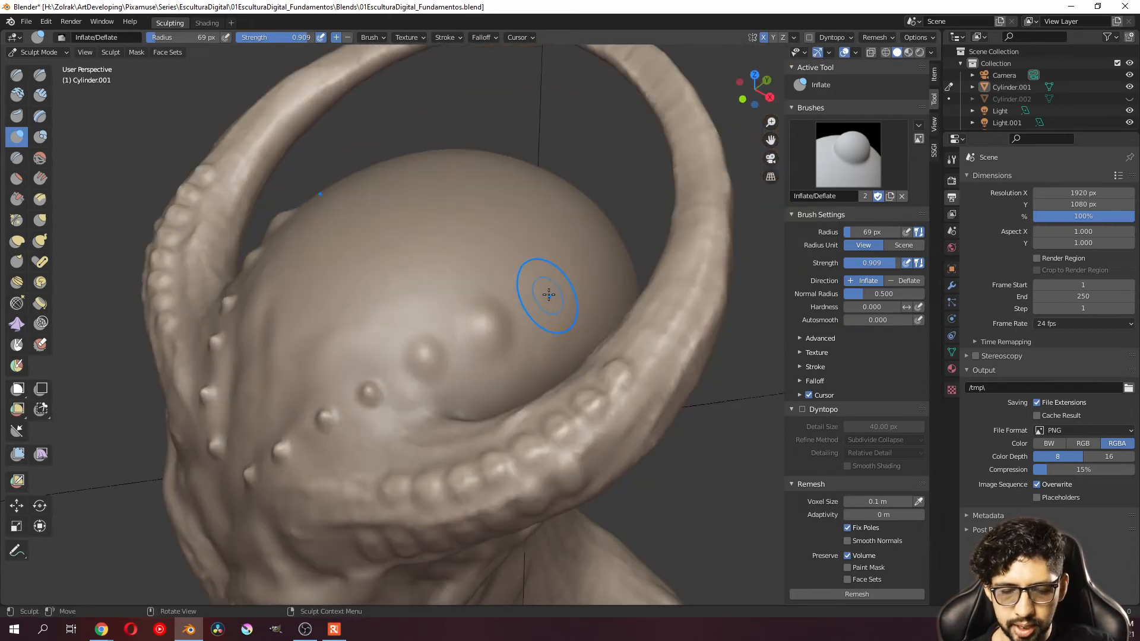
left_click_drag(547, 294, 549, 298)
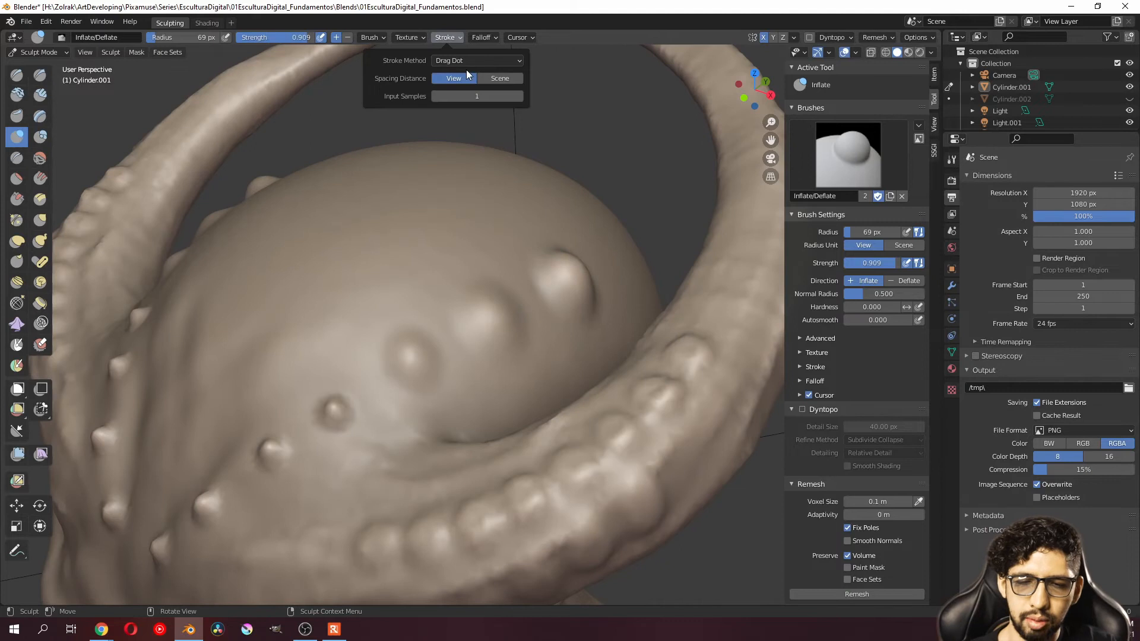
Step: Set the Inflate brush's stroke method back to Space
left_click(472, 60)
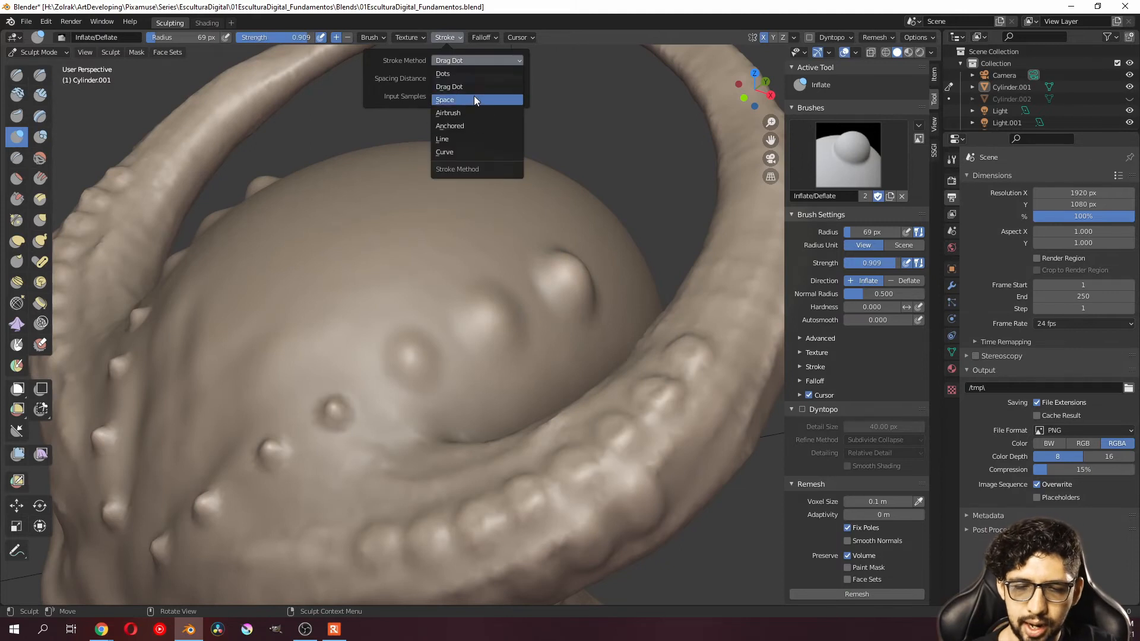
left_click(474, 98)
mouse_move(439, 448)
middle_mouse_down()
mouse_move(485, 303)
mouse_move(453, 356)
middle_mouse_up()
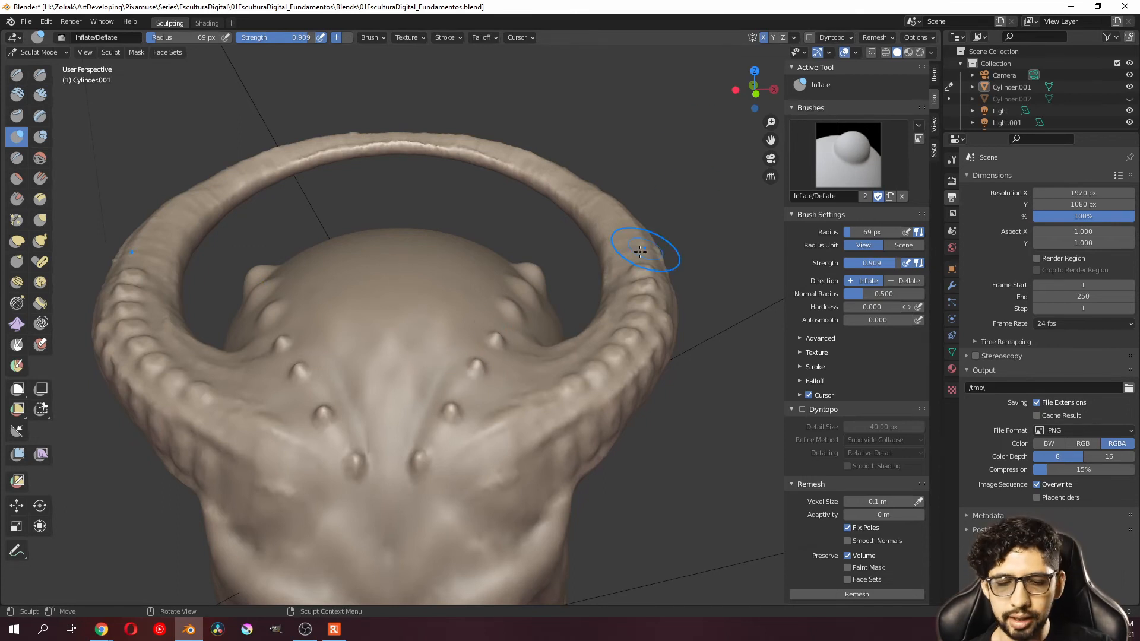
Step: Turn on the Wireframe overlay and examine the mesh density on the forehead and crown
left_click(855, 52)
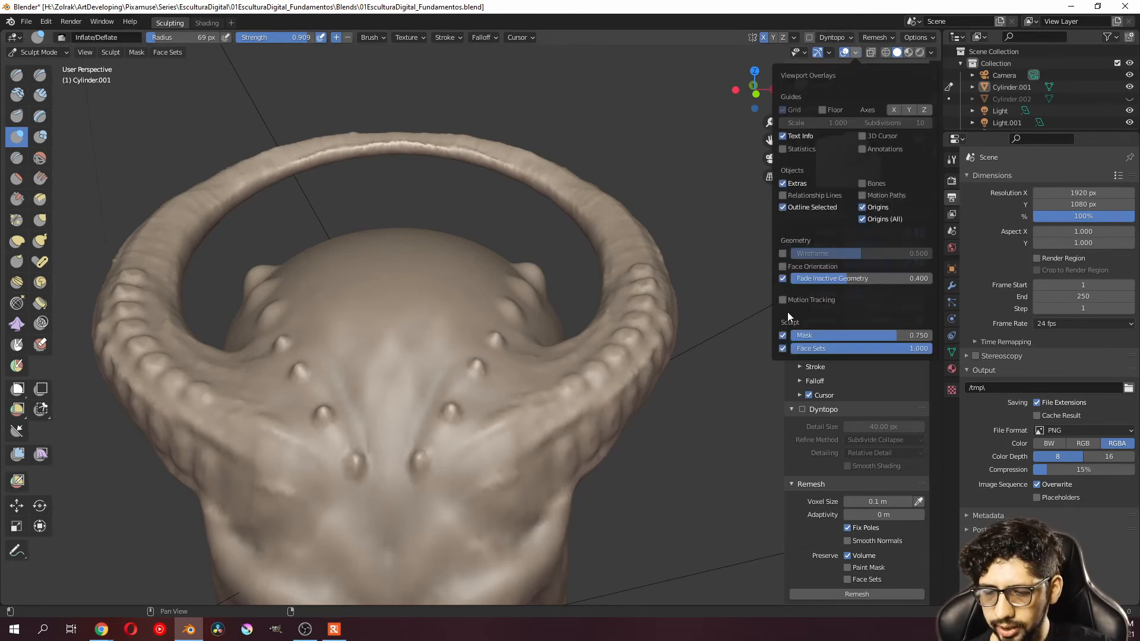
left_click(801, 254)
middle_click_drag(479, 409, 509, 305, "shift")
scroll(509, 305, "up", 4)
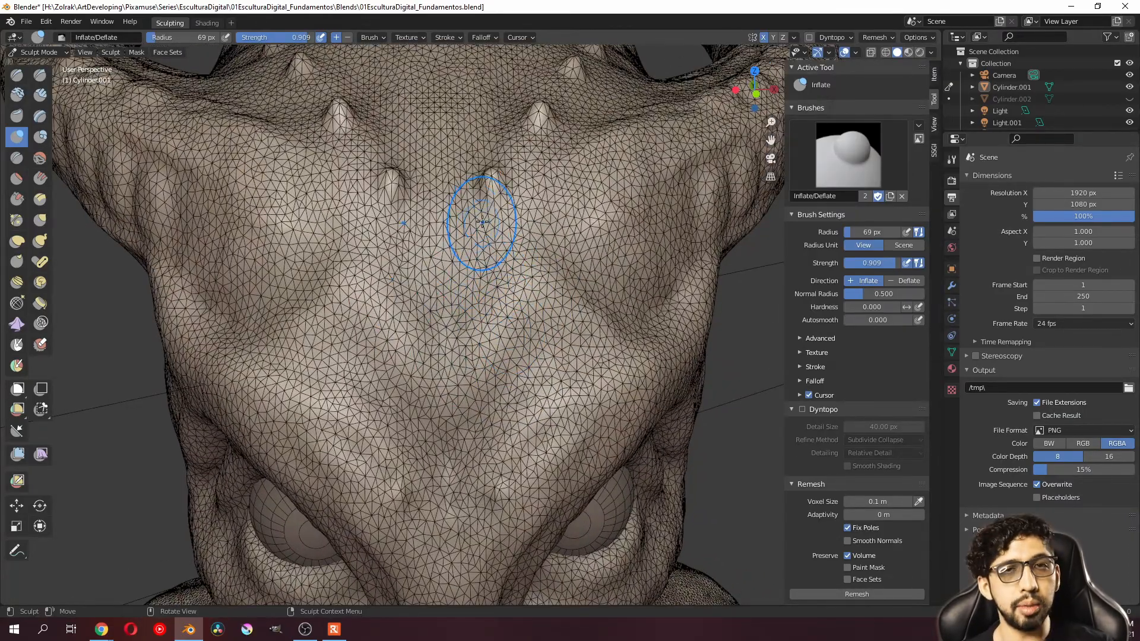
middle_click_drag(480, 122, 493, 211)
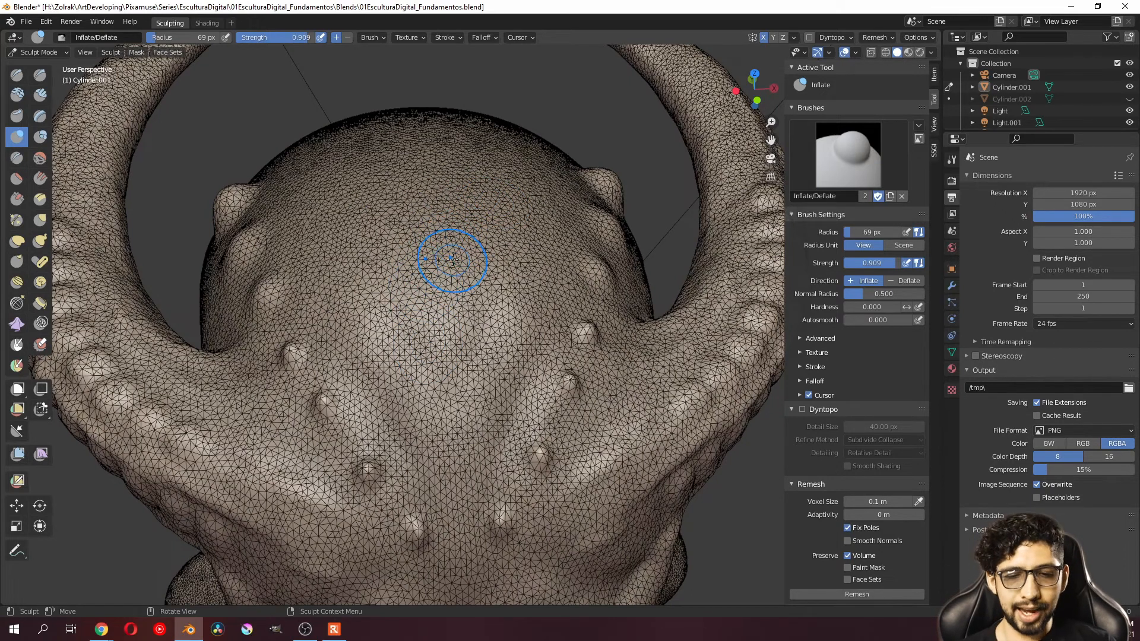
Step: Enable Dyntopo on the bust, accepting the vertex data warning, and review its detail settings and the crown's mesh
left_click(841, 35)
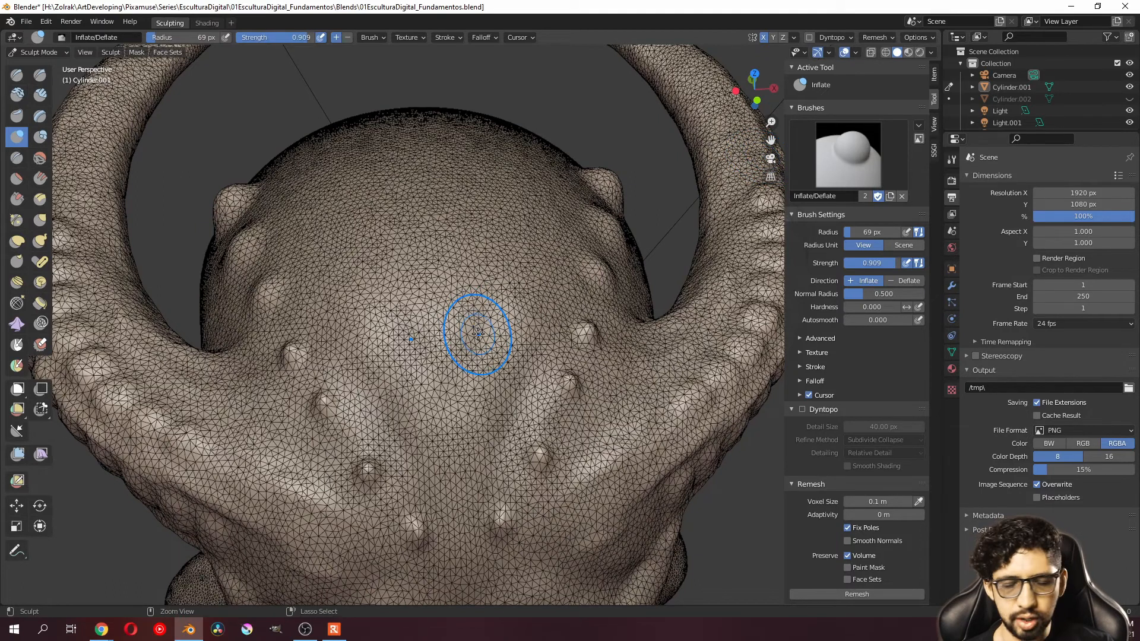
key("ctrl+d")
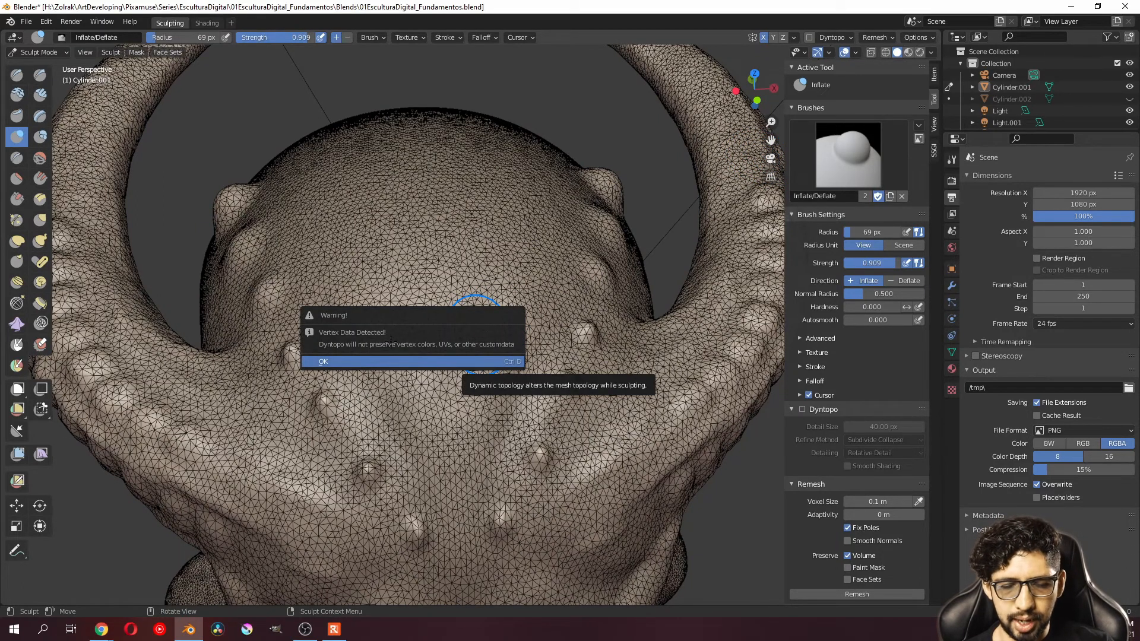
left_click(401, 362)
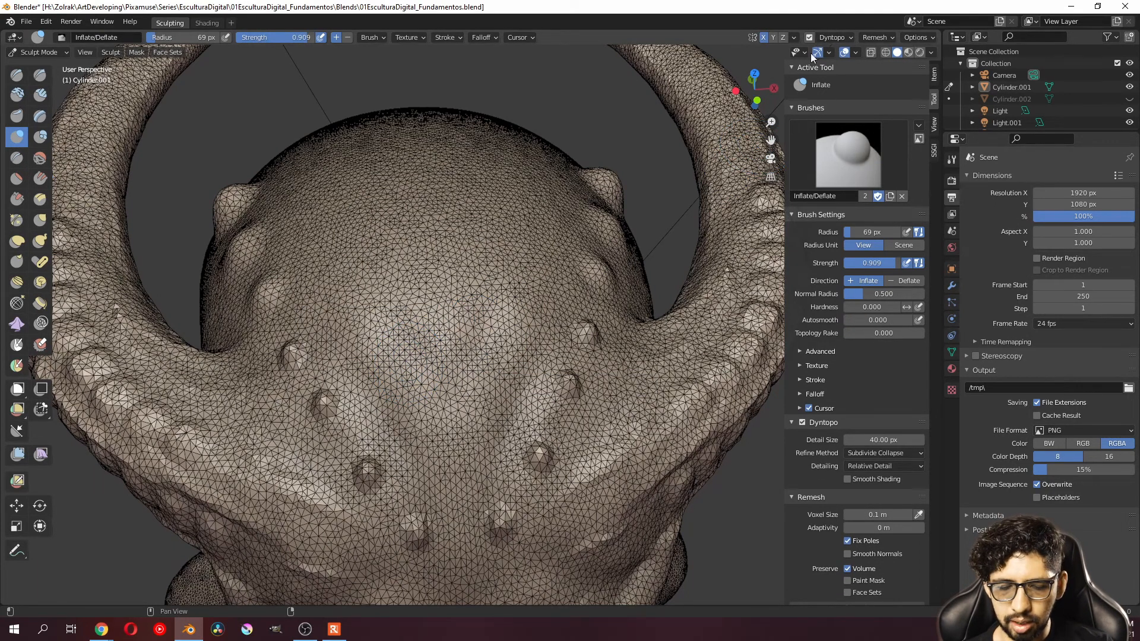
left_click(849, 38)
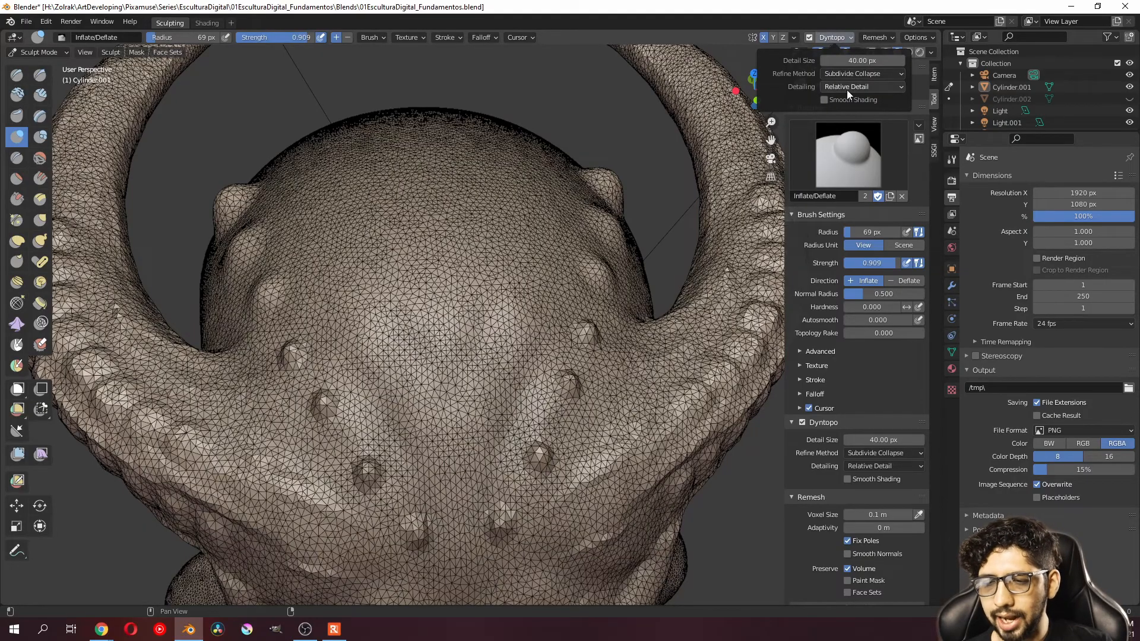
middle_click_drag(487, 261, 490, 326)
scroll(480, 215, "up", 4)
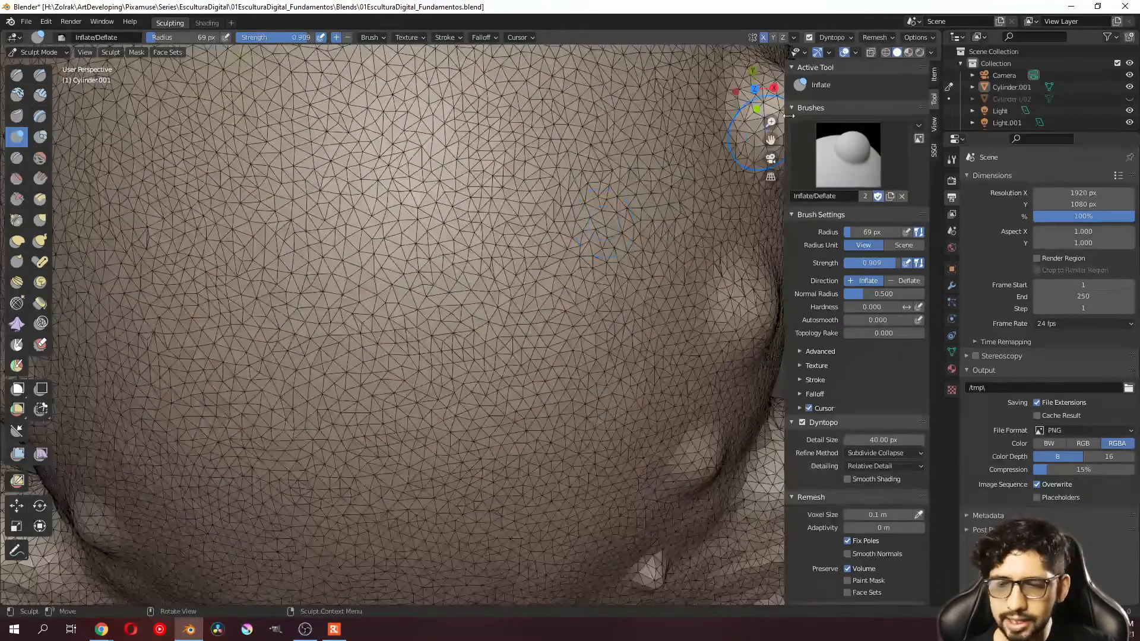
left_click(847, 37)
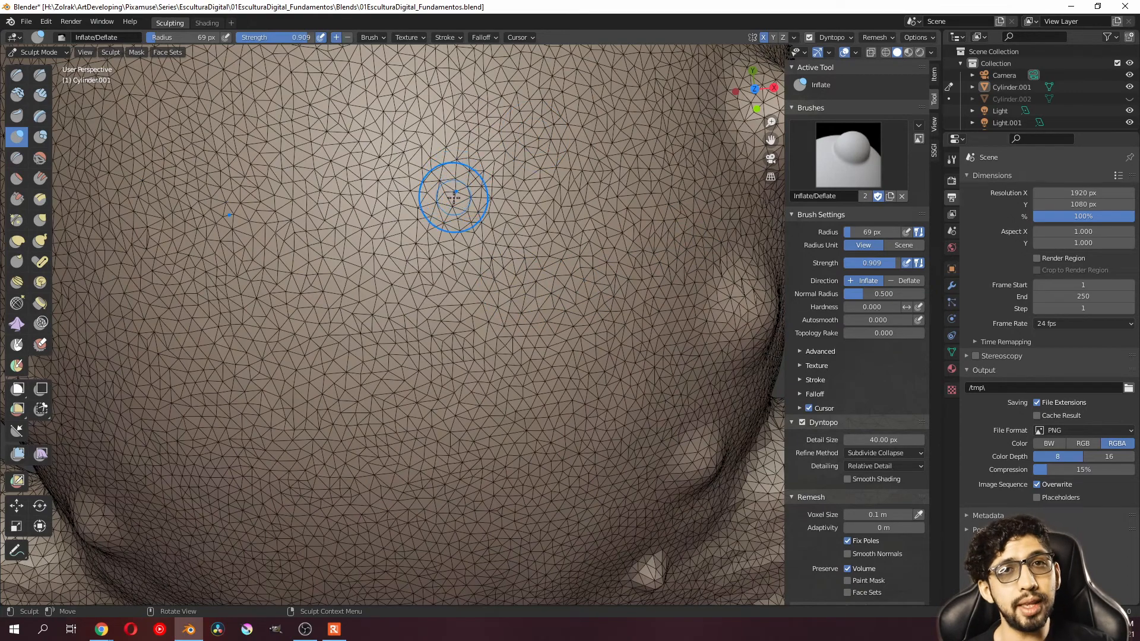
Step: Test Inflate strokes on the crown from far and near view distances with Dyntopo's Relative Detail, comparing the resulting mesh
scroll(466, 157, "down", 8)
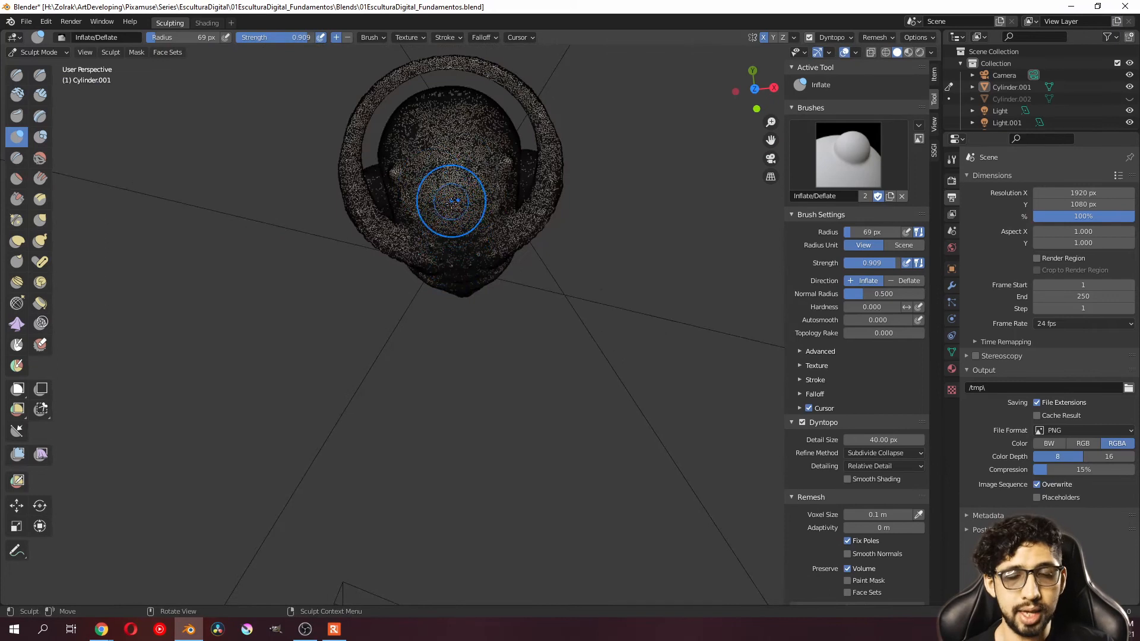
left_click_drag(457, 144, 469, 139)
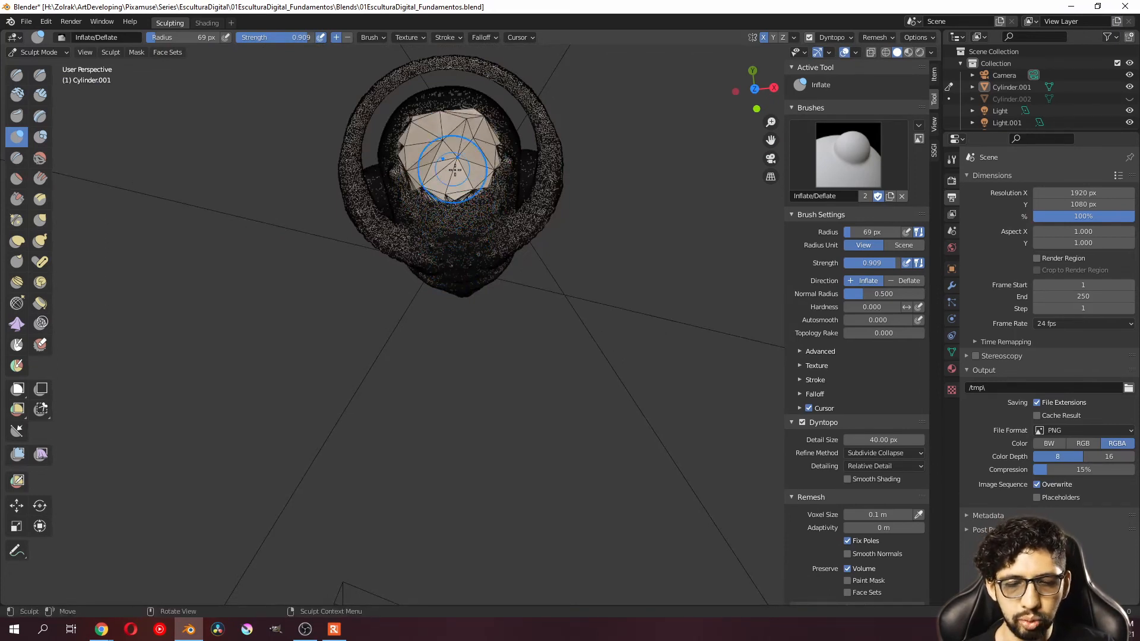
scroll(460, 142, "up", 12)
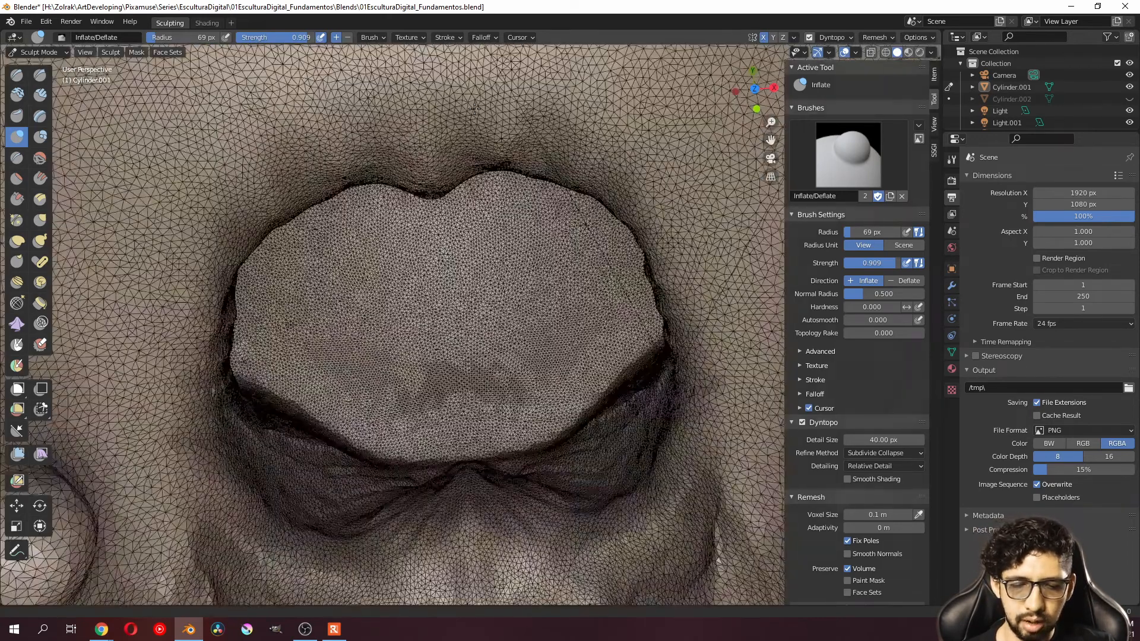
scroll(467, 137, "down", 3)
mouse_move(466, 151)
left_mouse_down()
mouse_move(438, 206)
mouse_move(457, 216)
left_mouse_up()
scroll(461, 145, "up", 8)
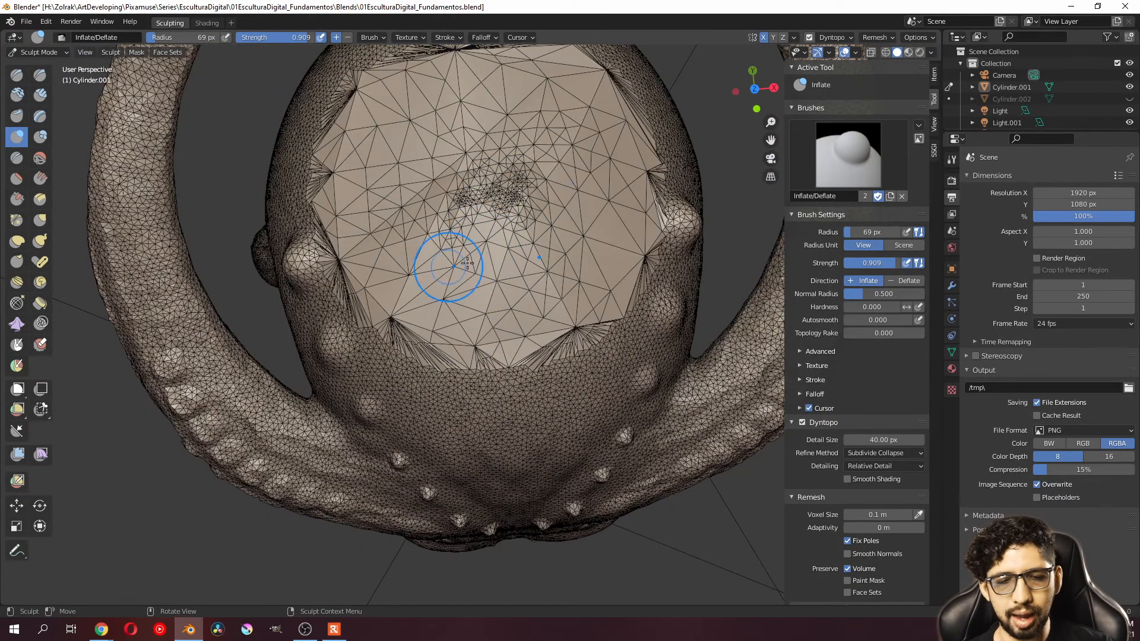
Step: Set the Dyntopo detail size to 6.40 px and test Inflate strokes on the coarse area of the crown
left_click(832, 37)
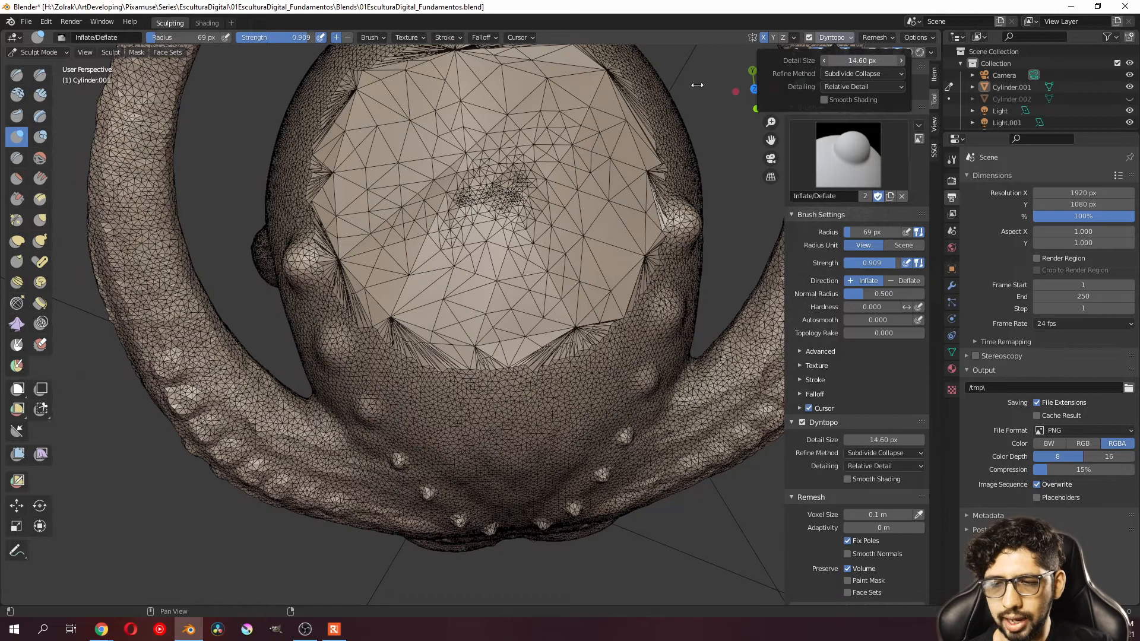
left_click_drag(682, 92, 690, 93)
mouse_move(549, 190)
left_mouse_down()
mouse_move(499, 255)
mouse_move(462, 189)
left_mouse_up()
scroll(497, 267, "up", 2)
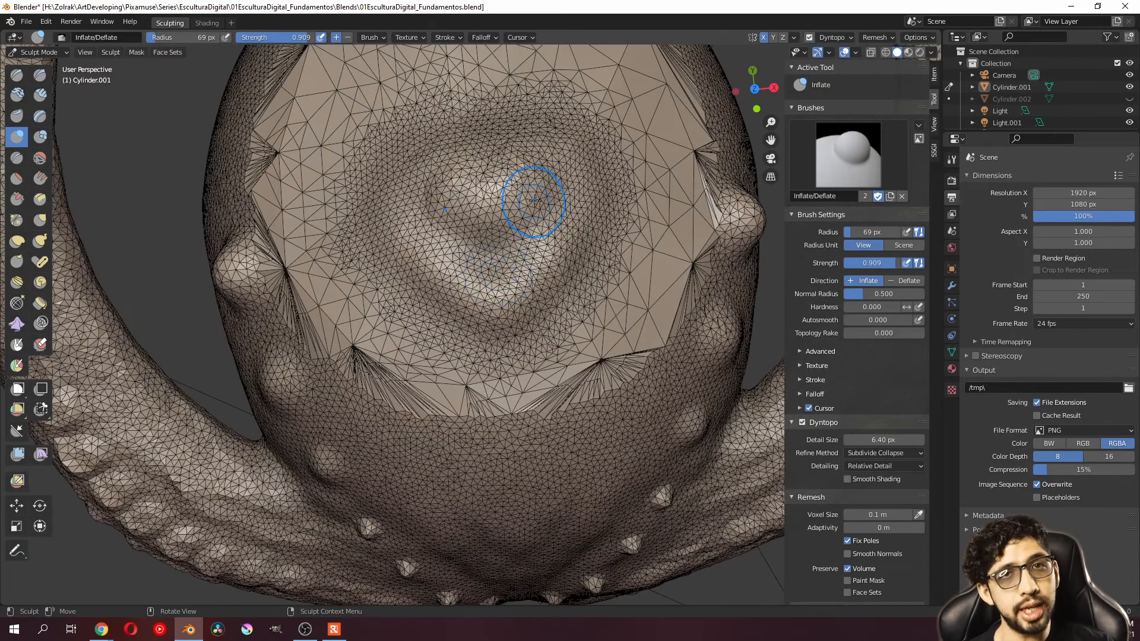
Step: Test Inflate strokes on the crown from close and far view distances with Relative Detail, and undo the crown strokes
scroll(523, 191, "up", 5)
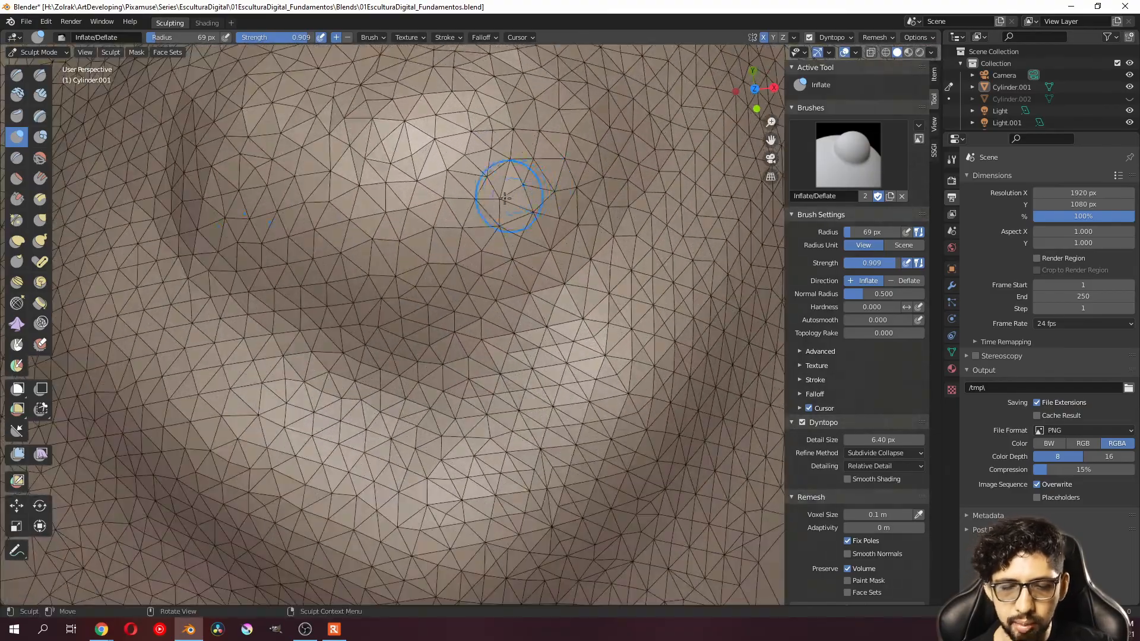
left_click_drag(509, 191, 533, 242)
scroll(522, 244, "down", 5)
scroll(525, 243, "up", 8)
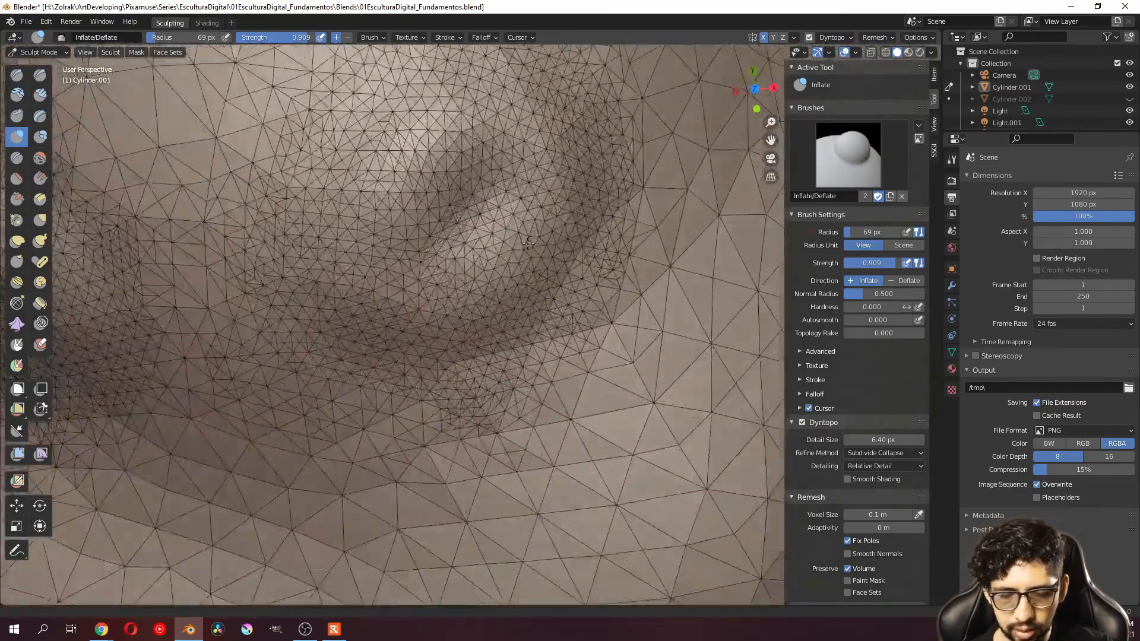
scroll(527, 243, "up", 2)
left_click_drag(475, 203, 474, 193)
scroll(523, 237, "down", 8)
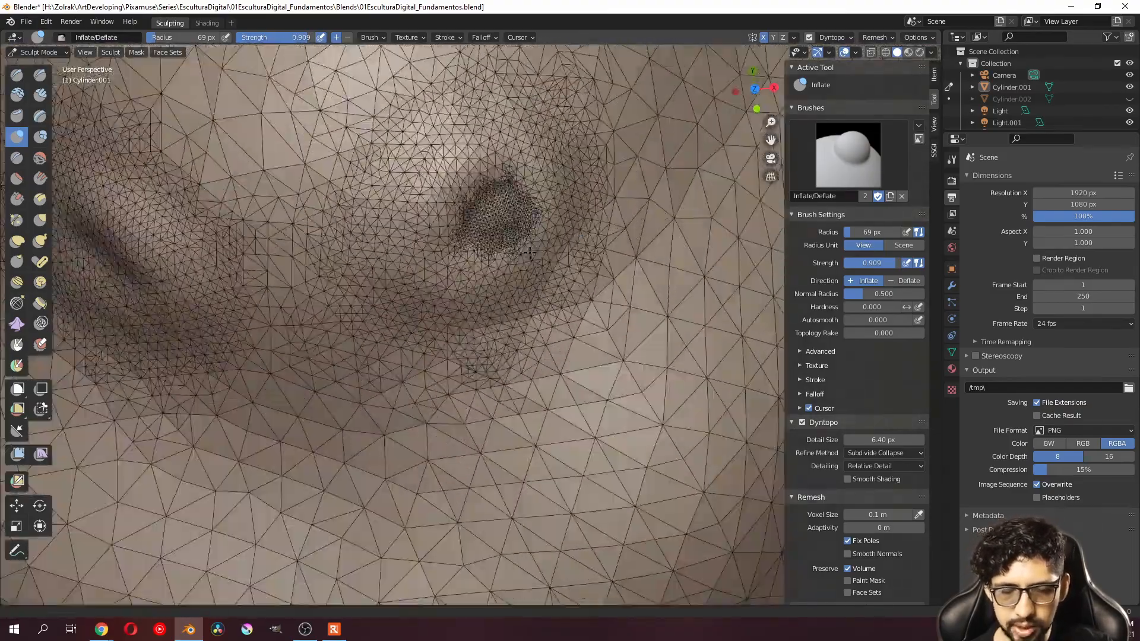
scroll(512, 293, "down", 4)
left_click_drag(512, 292, 522, 279)
scroll(516, 308, "down", 4)
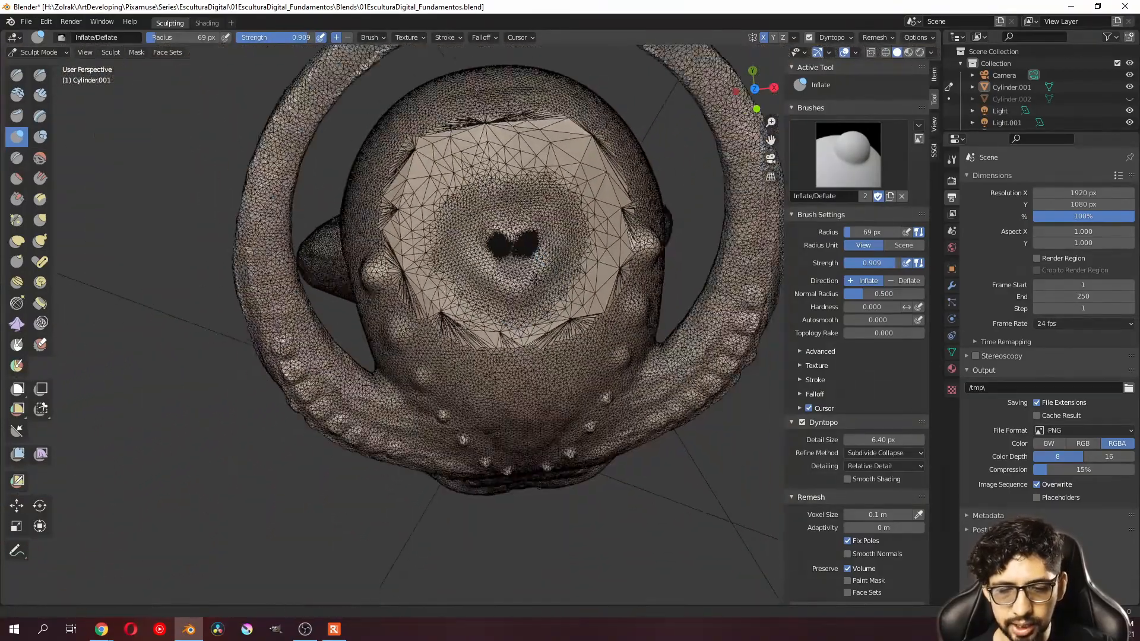
middle_click_drag(517, 315, 517, 317, "ctrl")
mouse_move(536, 247)
left_mouse_down()
mouse_move(545, 267)
mouse_move(548, 258)
left_mouse_up()
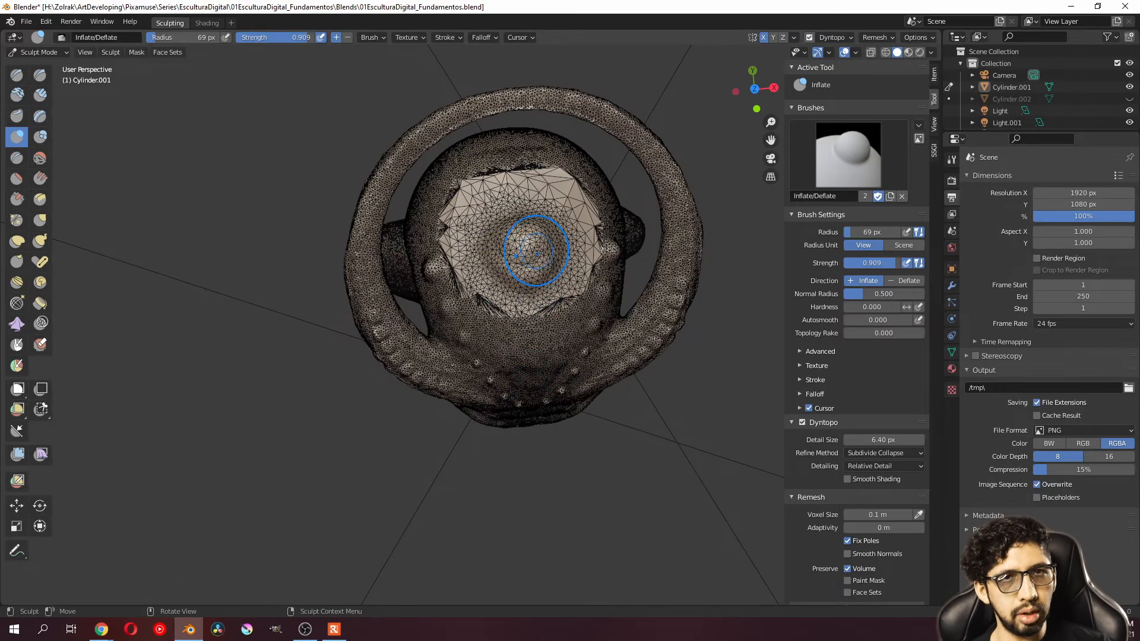
key("ctrl+z")
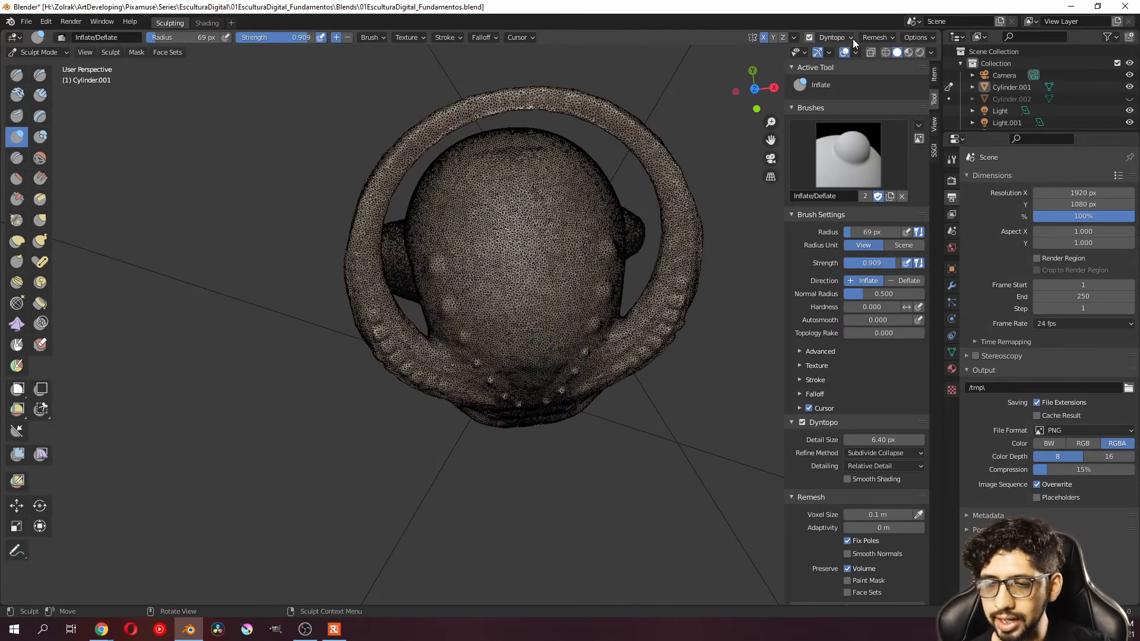
Step: Switch the Dyntopo detailing method to Constant Detail and review its resolution setting
left_click(849, 37)
left_click(836, 37)
left_click(850, 87)
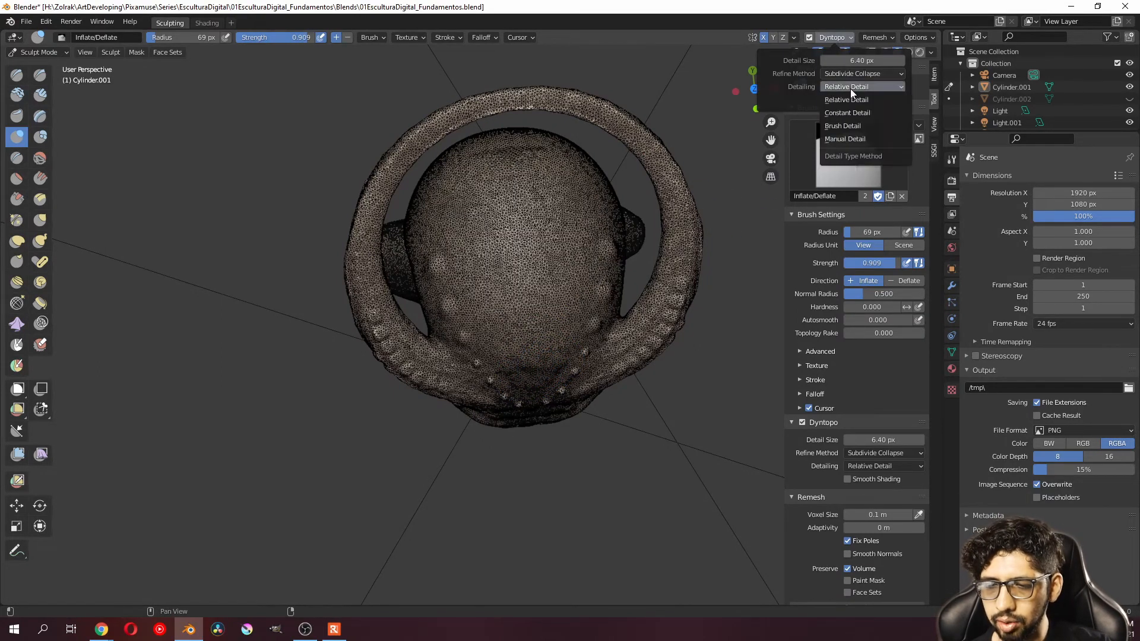
left_click(850, 113)
scroll(644, 159, "up", 10)
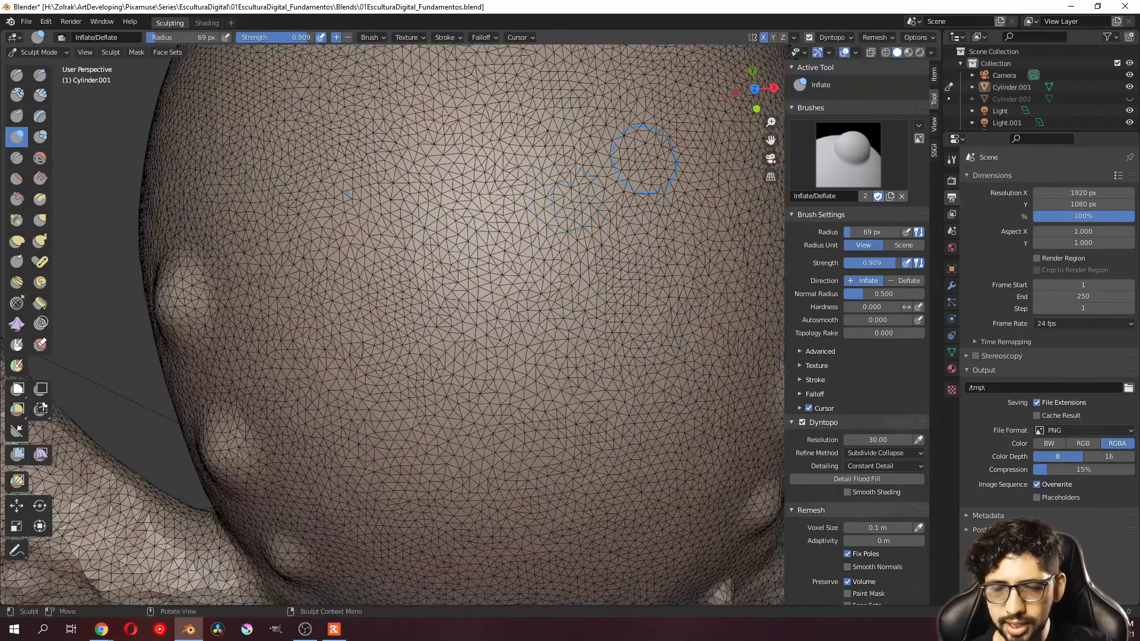
left_click(834, 37)
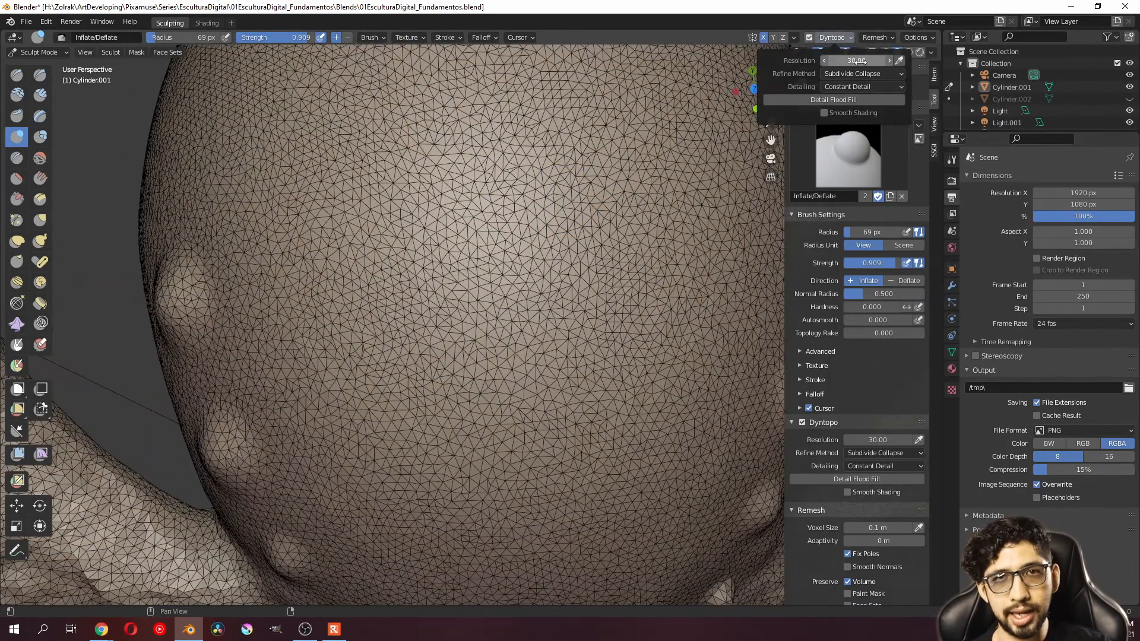
Step: Test Inflate strokes on the crown from near and far views with Constant Detail, and undo them
scroll(559, 199, "up", 7)
mouse_move(555, 237)
left_mouse_down()
mouse_move(597, 184)
mouse_move(577, 159)
mouse_move(604, 170)
mouse_move(478, 169)
mouse_move(575, 209)
mouse_move(552, 249)
left_mouse_up()
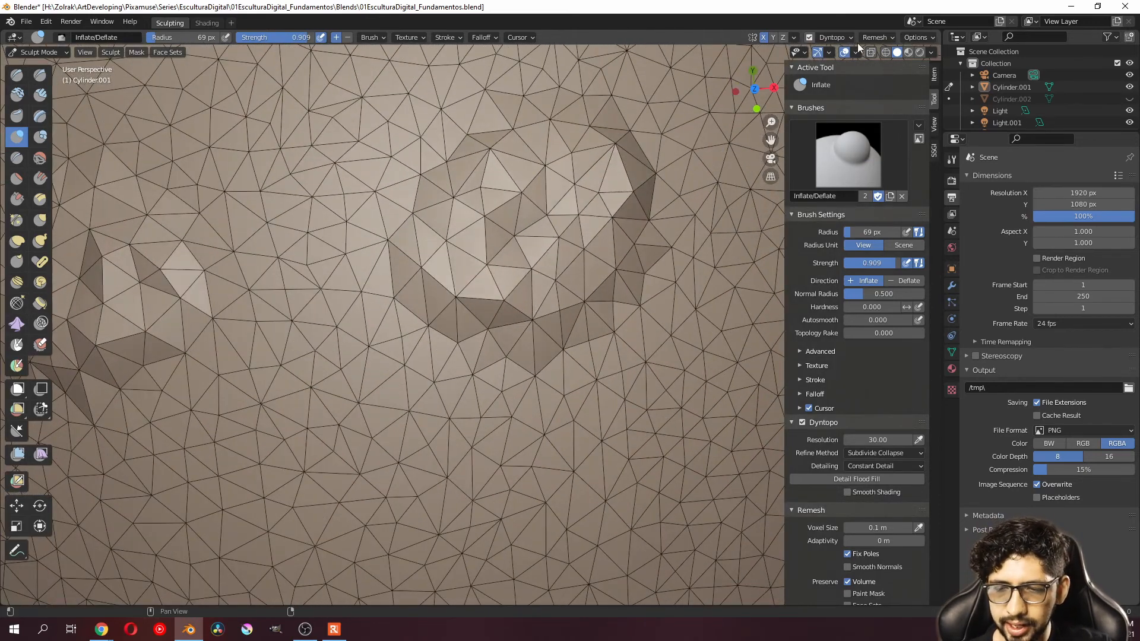
left_click(836, 37)
middle_click_drag(594, 196, 515, 367, "ctrl")
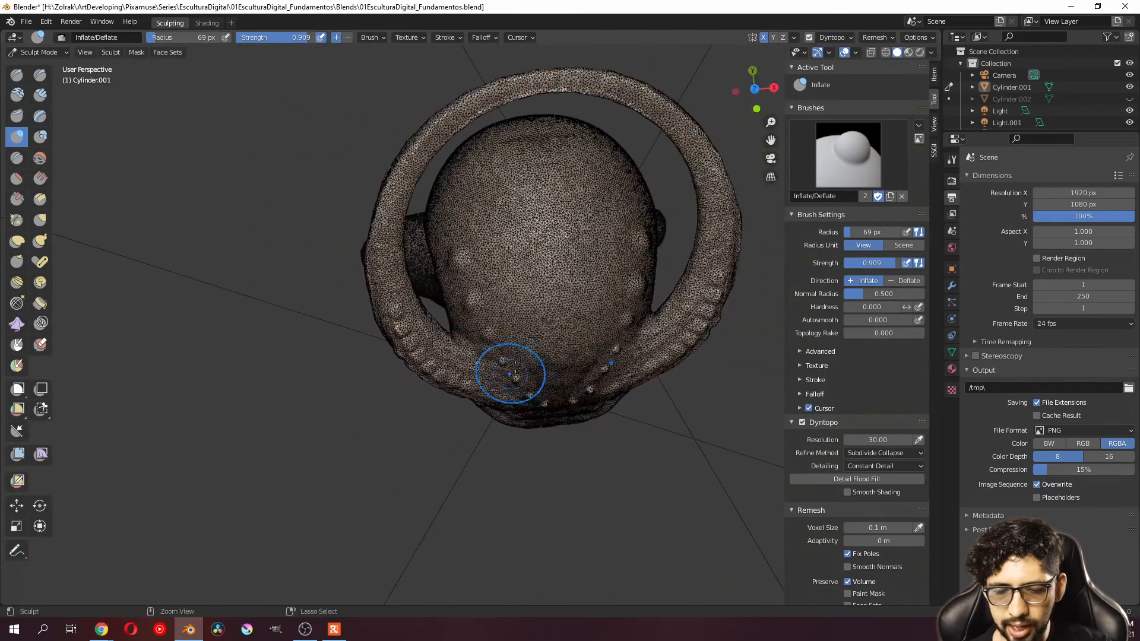
mouse_move(562, 294)
left_mouse_down()
mouse_move(563, 313)
mouse_move(561, 302)
left_mouse_up()
middle_click_drag(566, 332, 571, 245, "ctrl")
key("ctrl+z")
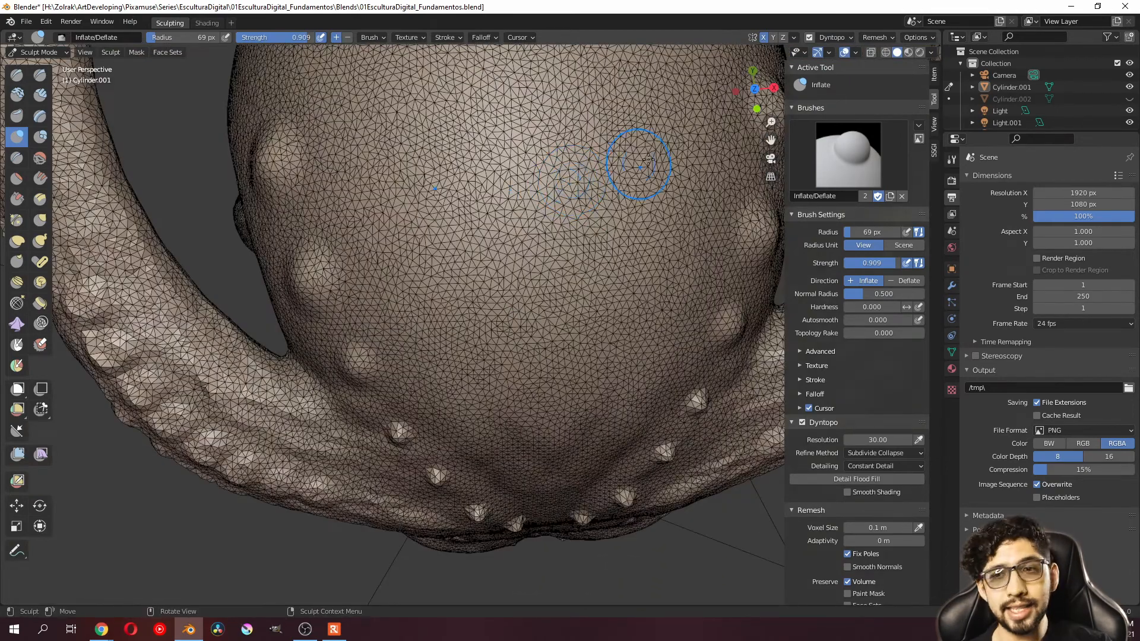
Step: Set the Dyntopo resolution to 3.30 and make an Inflate stroke across the crown
left_click(834, 38)
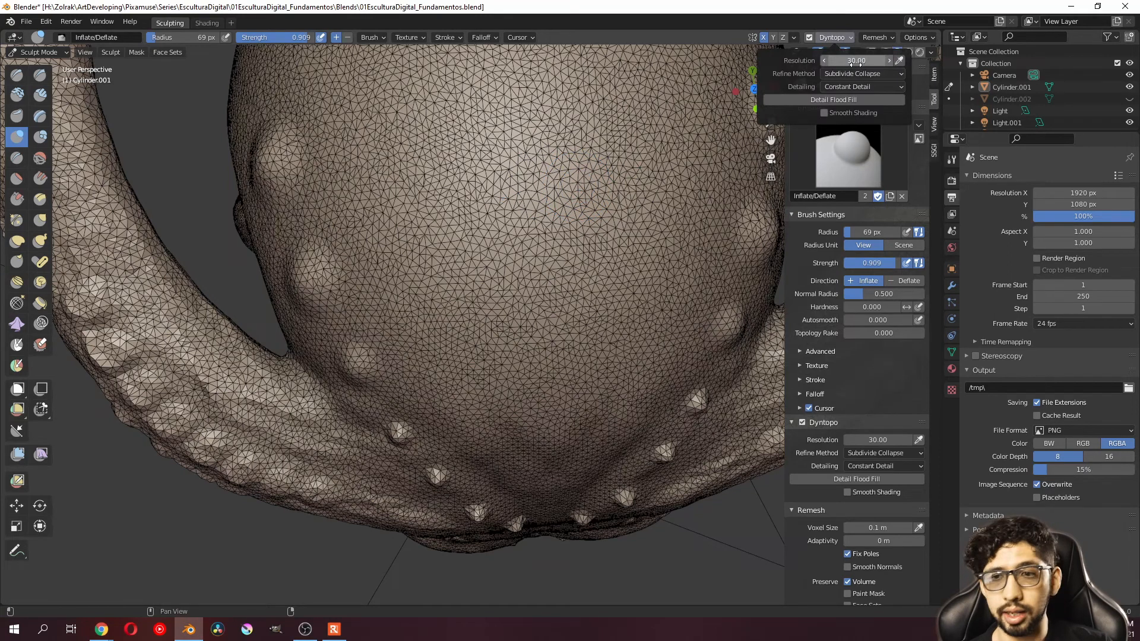
left_click_drag(855, 64, 818, 69)
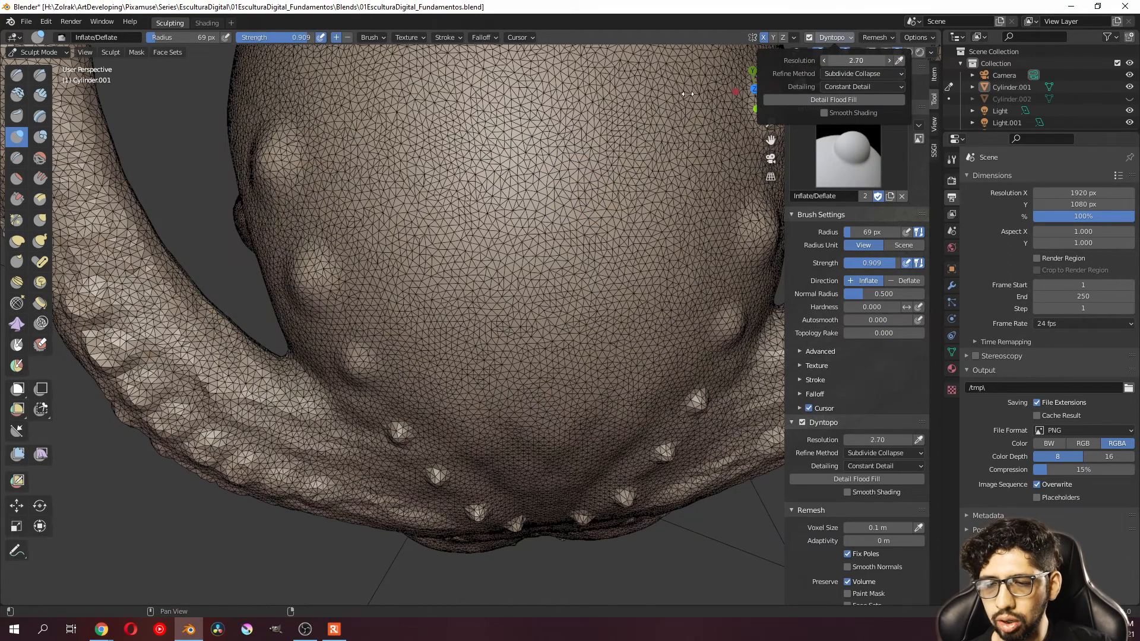
left_click_drag(688, 94, 691, 95)
mouse_move(549, 146)
left_mouse_down()
mouse_move(585, 146)
mouse_move(567, 178)
mouse_move(600, 160)
left_mouse_up()
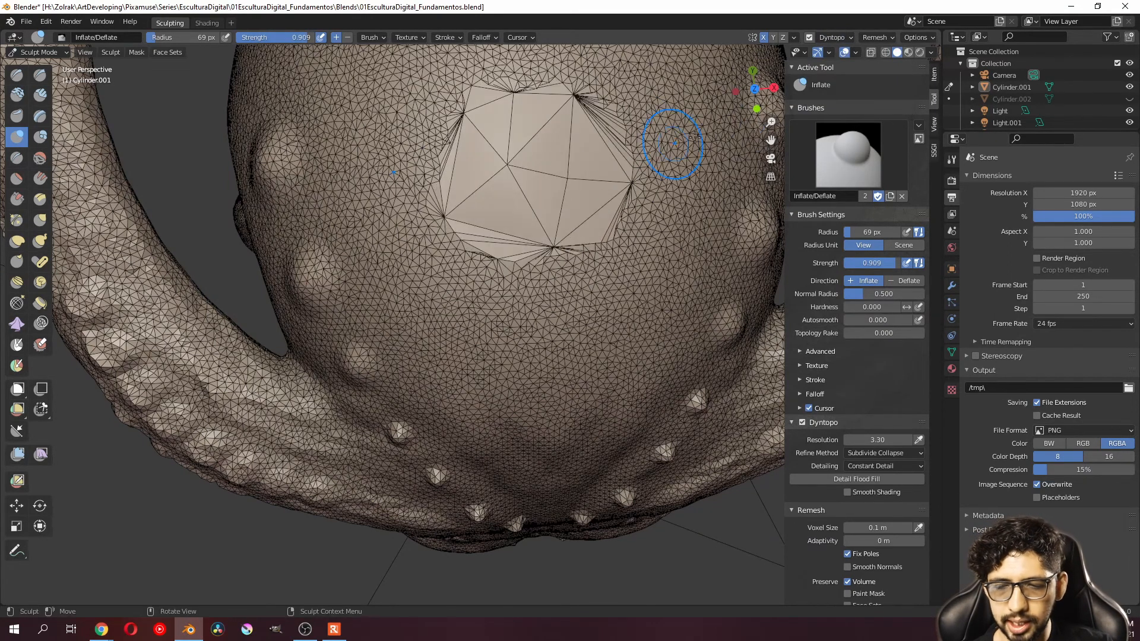
Step: Set the Dyntopo resolution to 55.60, make Inflate strokes beside the coarse crown patch, and examine the resulting mesh
left_click(834, 37)
left_click_drag(851, 62, 918, 59)
mouse_move(490, 297)
left_mouse_down()
mouse_move(517, 403)
mouse_move(469, 273)
mouse_move(505, 332)
left_mouse_up()
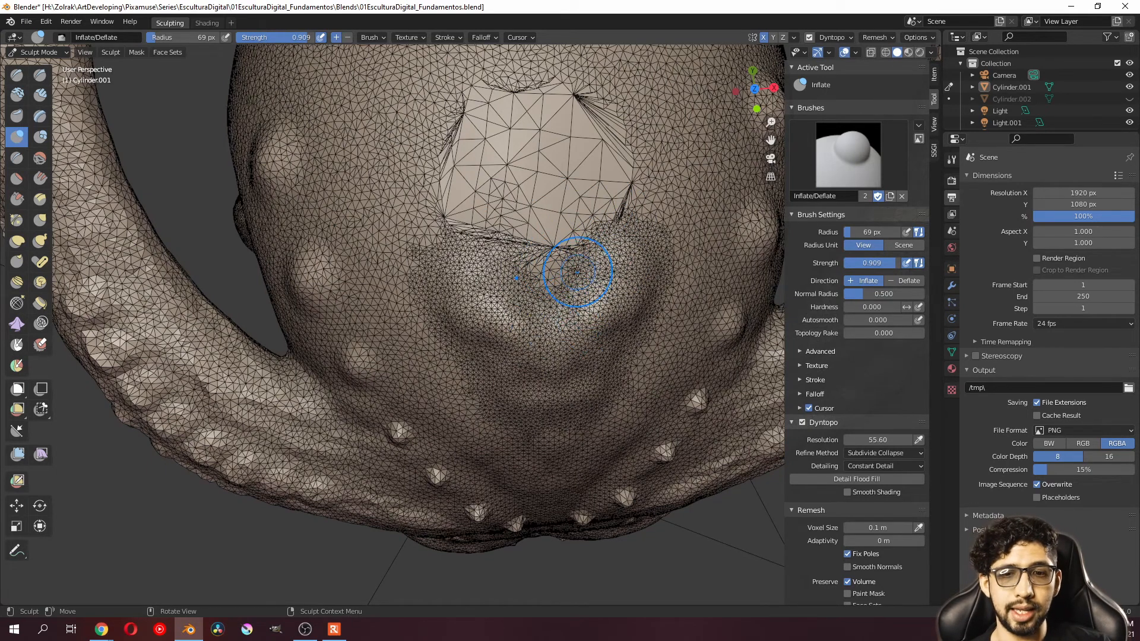
middle_click_drag(579, 294, 535, 298)
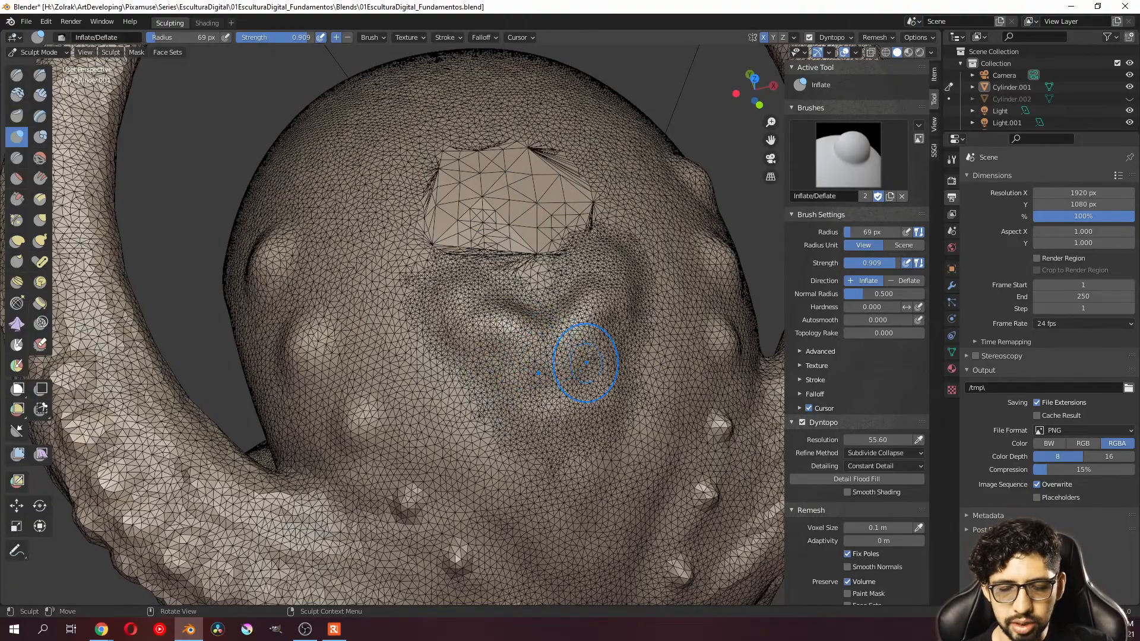
scroll(575, 373, "down", 5)
scroll(558, 353, "up", 7)
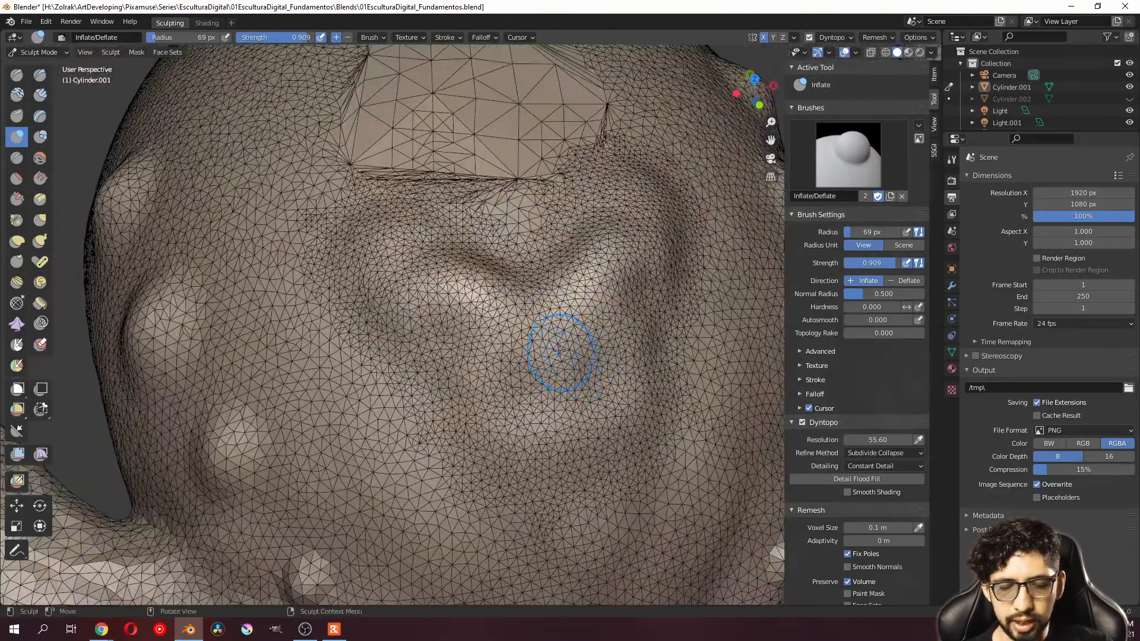
middle_click_drag(553, 334, 580, 303, "ctrl")
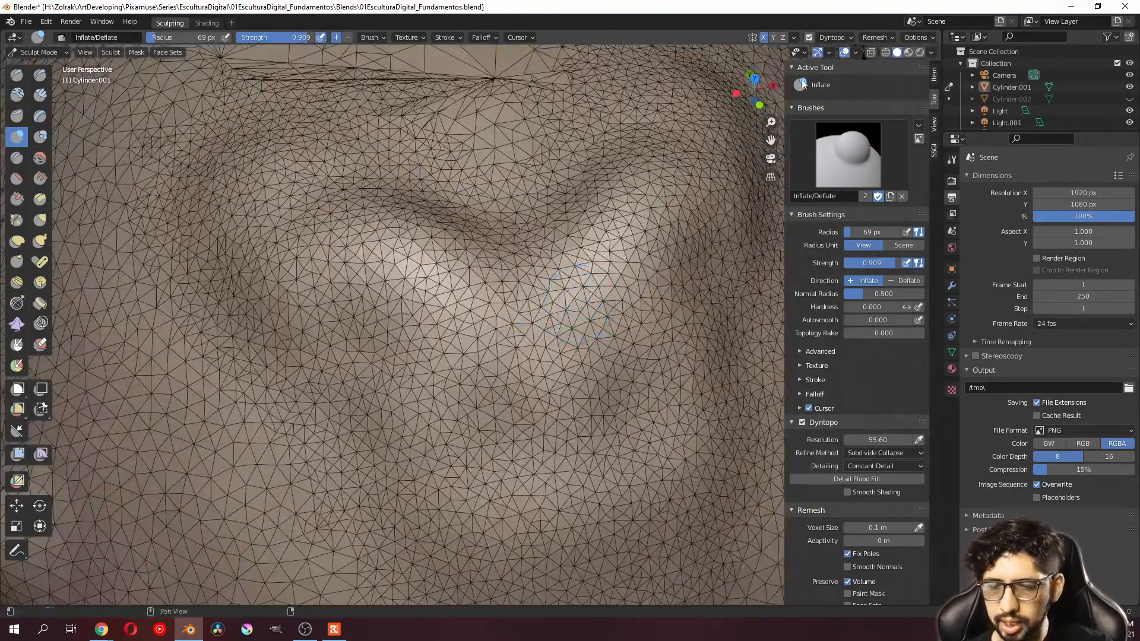
Step: Set the Dyntopo resolution to 93.10 and inflate a small spot below the coarse crown patch
left_click(840, 40)
left_click_drag(856, 61, 899, 61)
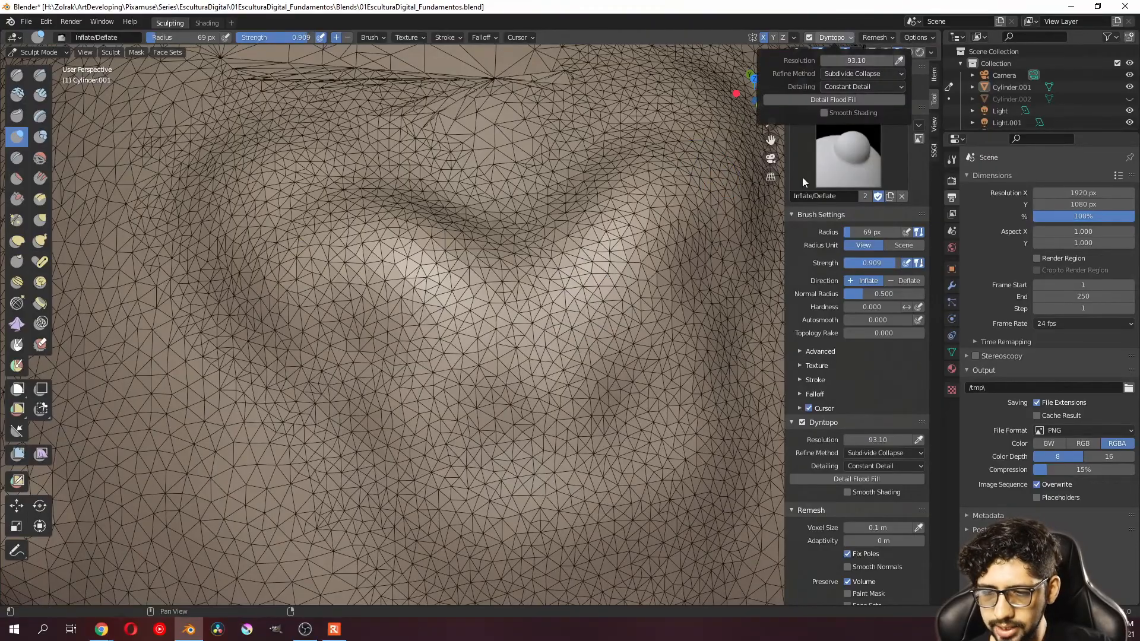
left_click_drag(549, 303, 550, 306)
scroll(537, 419, "down", 6)
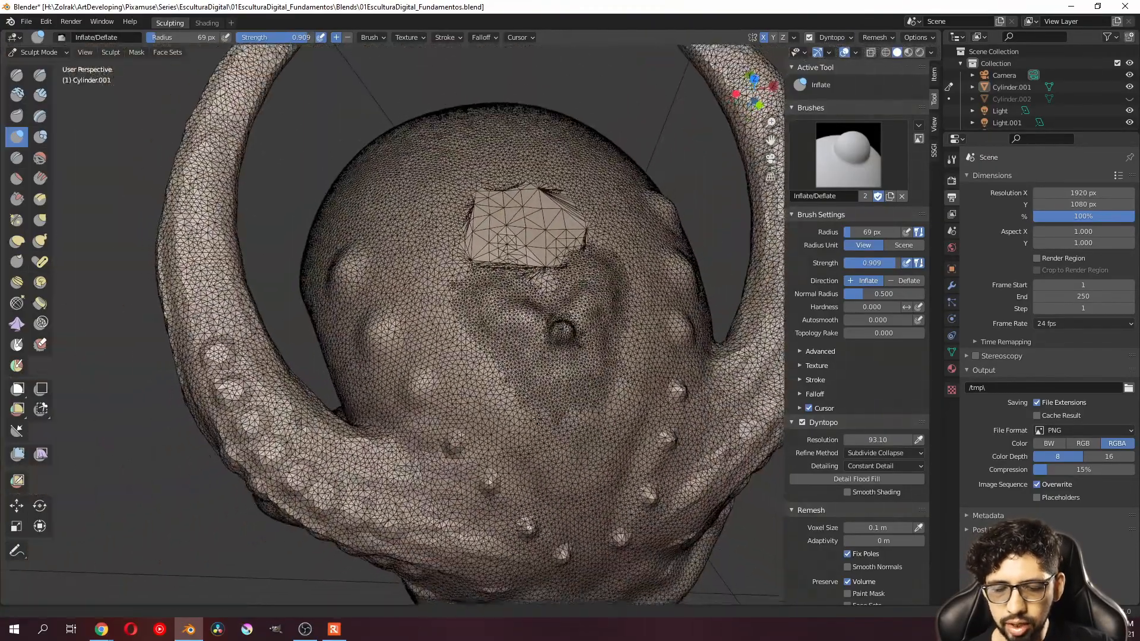
scroll(546, 398, "up", 2)
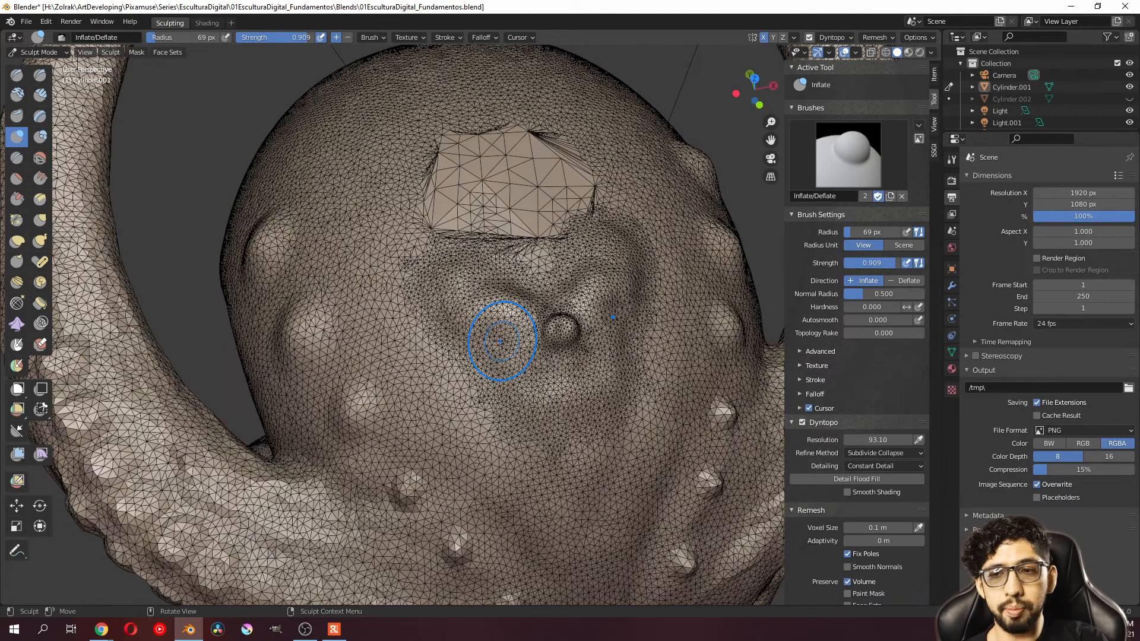
Step: Set the Dyntopo resolution to 30 and apply Detail Flood Fill to the whole bust
left_click(832, 37)
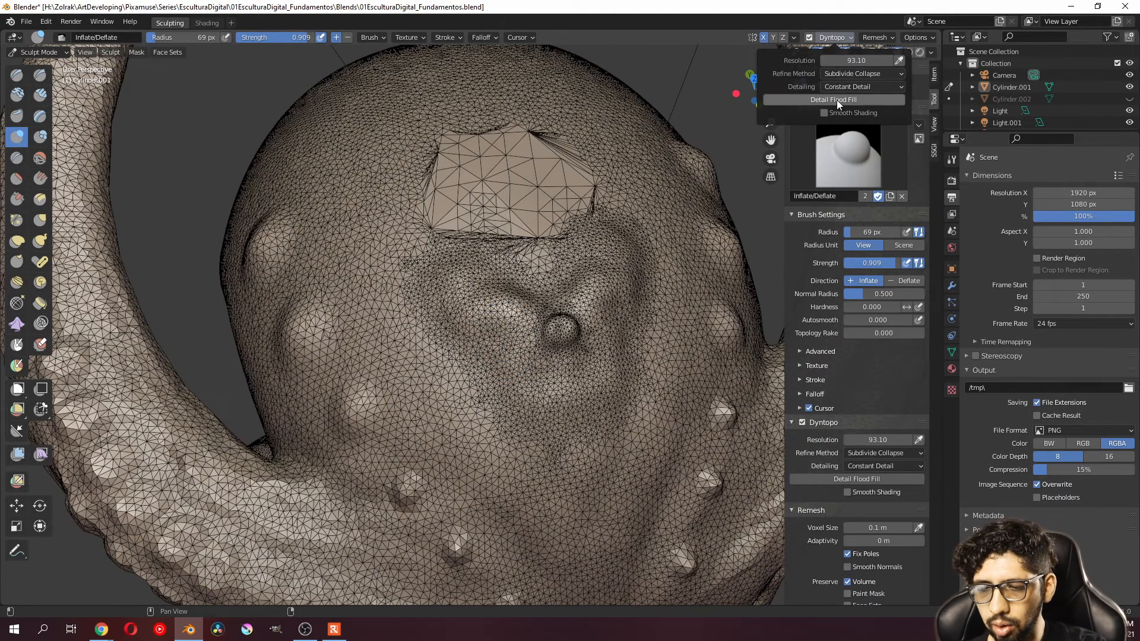
left_click(858, 60)
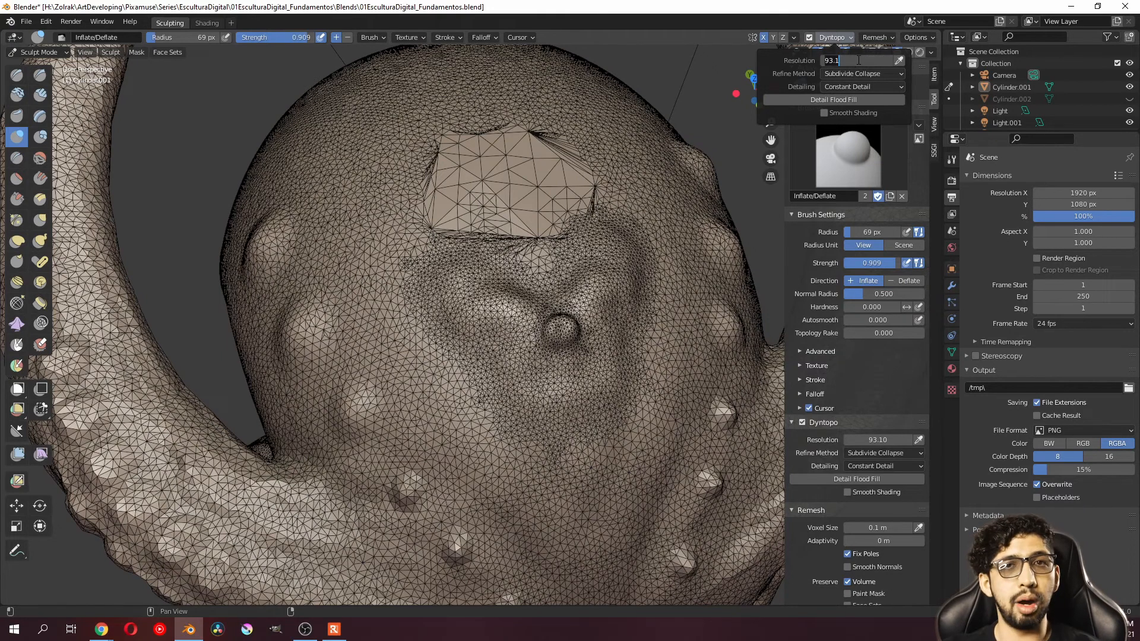
type("30")
key("Return")
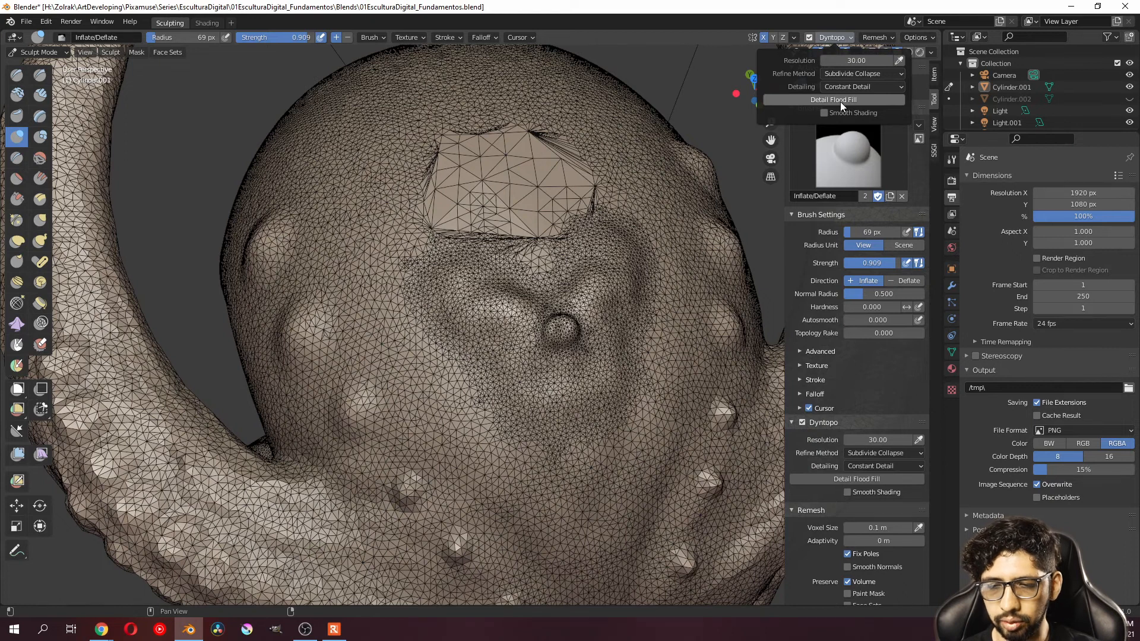
left_click(841, 101)
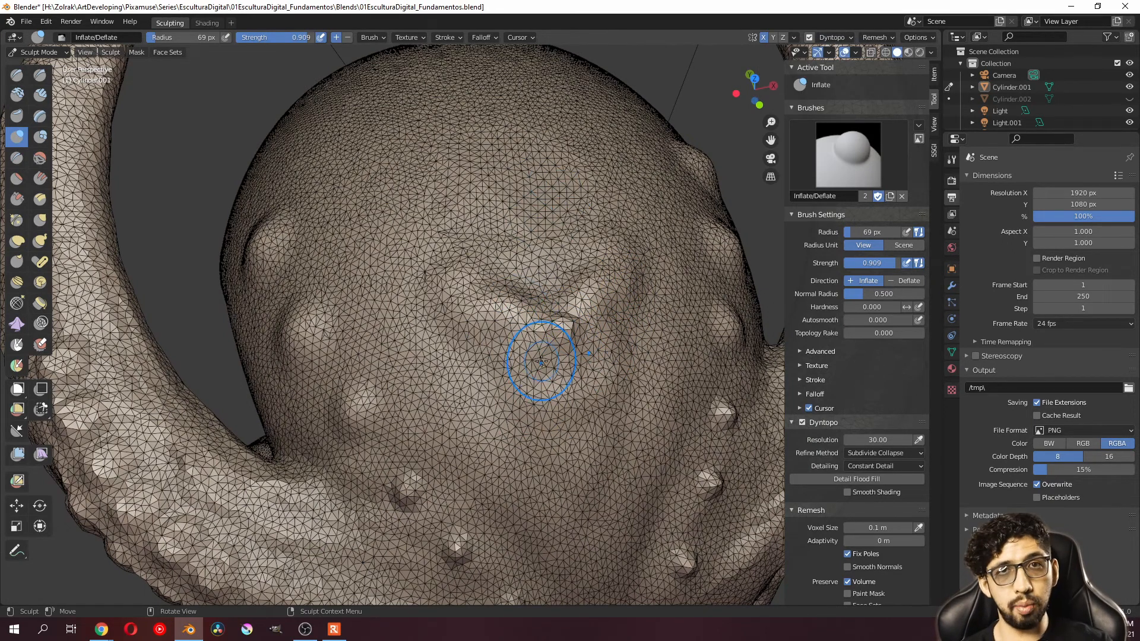
Step: Inspect the flood-filled mesh around the head and horns, and turn off the Wireframe overlay
left_click(834, 37)
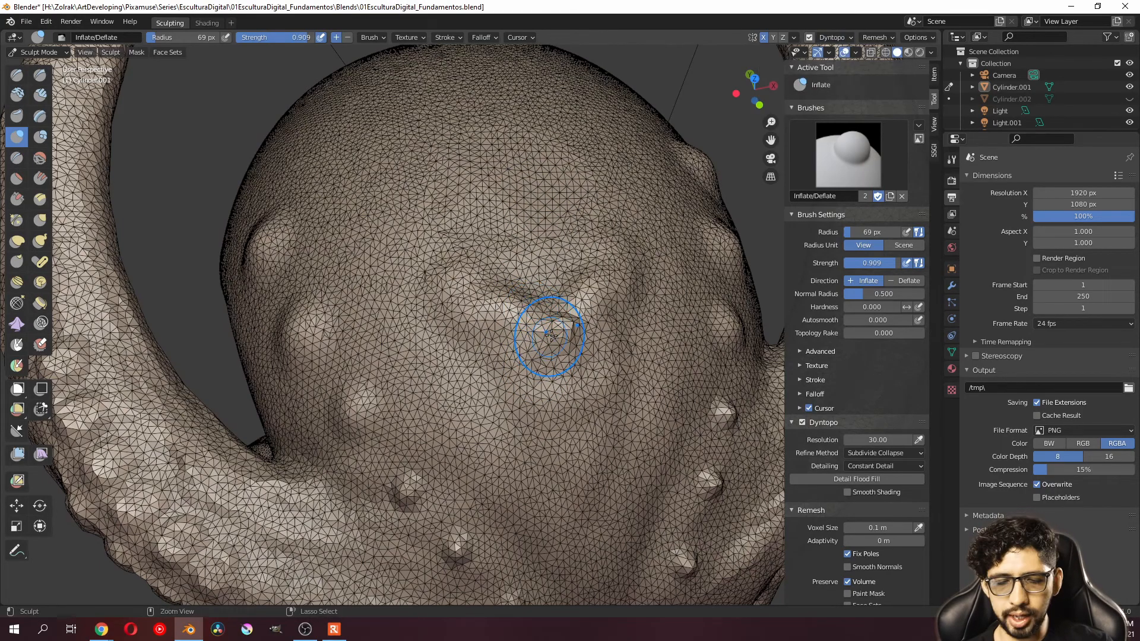
mouse_move(551, 336)
middle_mouse_down("ctrl")
mouse_move(543, 395)
mouse_move(522, 415)
mouse_move(575, 351)
middle_mouse_up("ctrl")
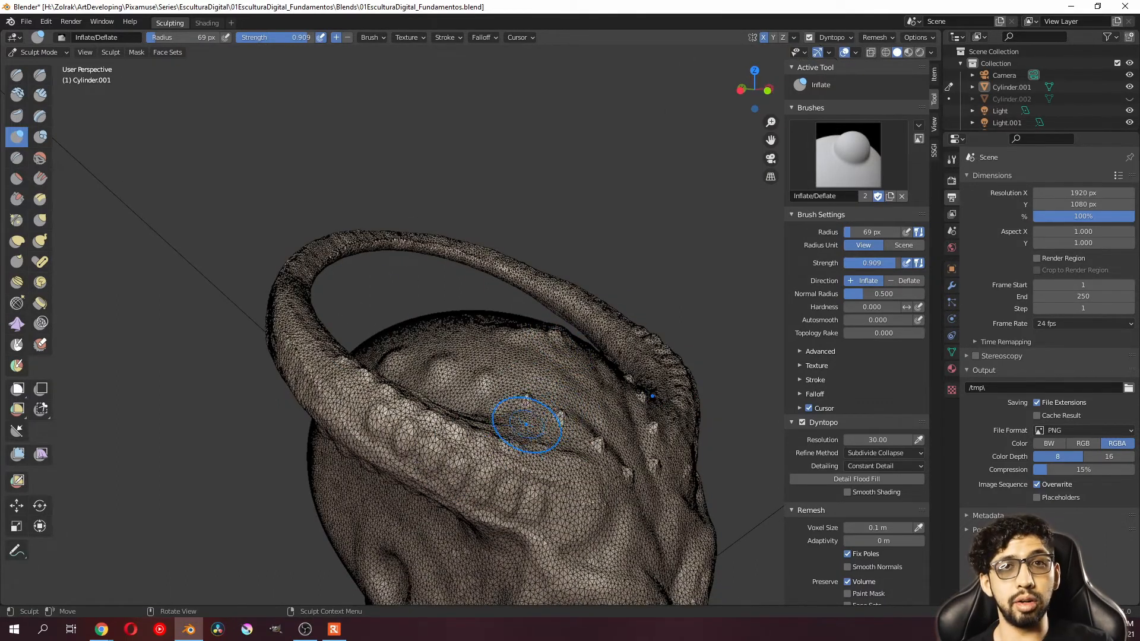
middle_click_drag(504, 394, 720, 198)
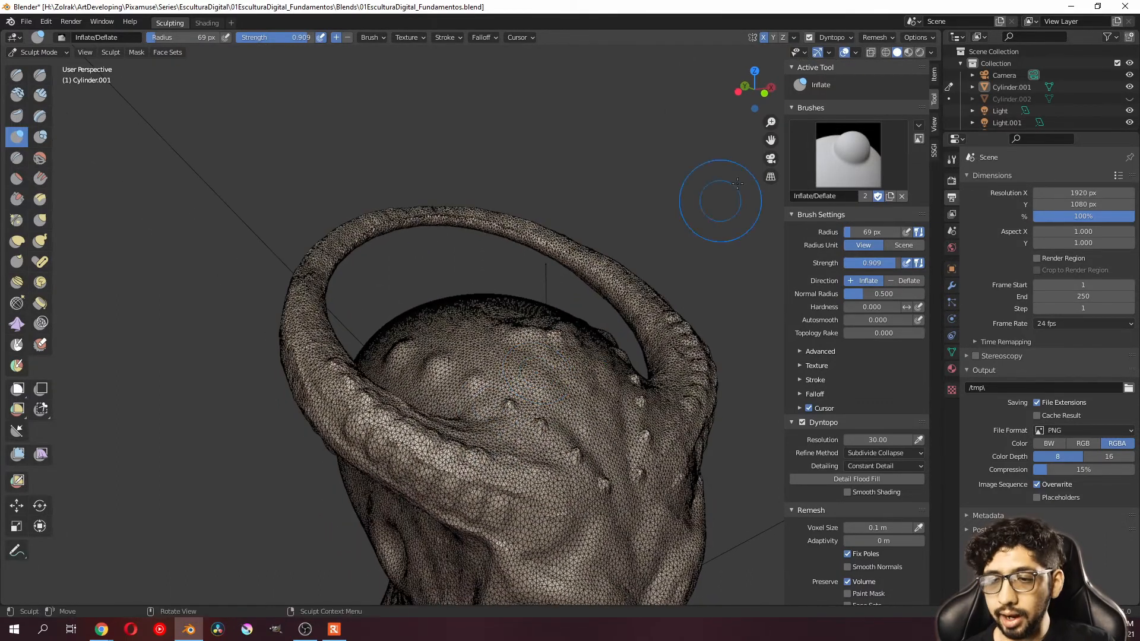
left_click(855, 52)
left_click(782, 253)
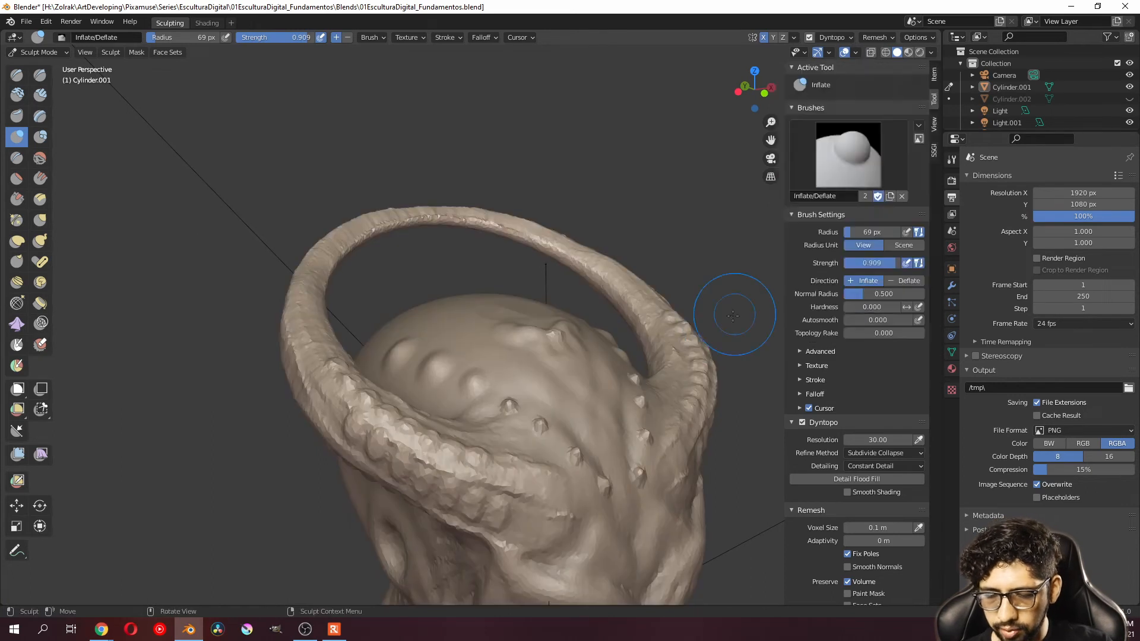
Step: Examine the faceted horn surface up close, enable Dyntopo Smooth Shading, and inspect the bust's face
middle_click_drag(733, 305, 501, 356)
scroll(501, 356, "up", 5)
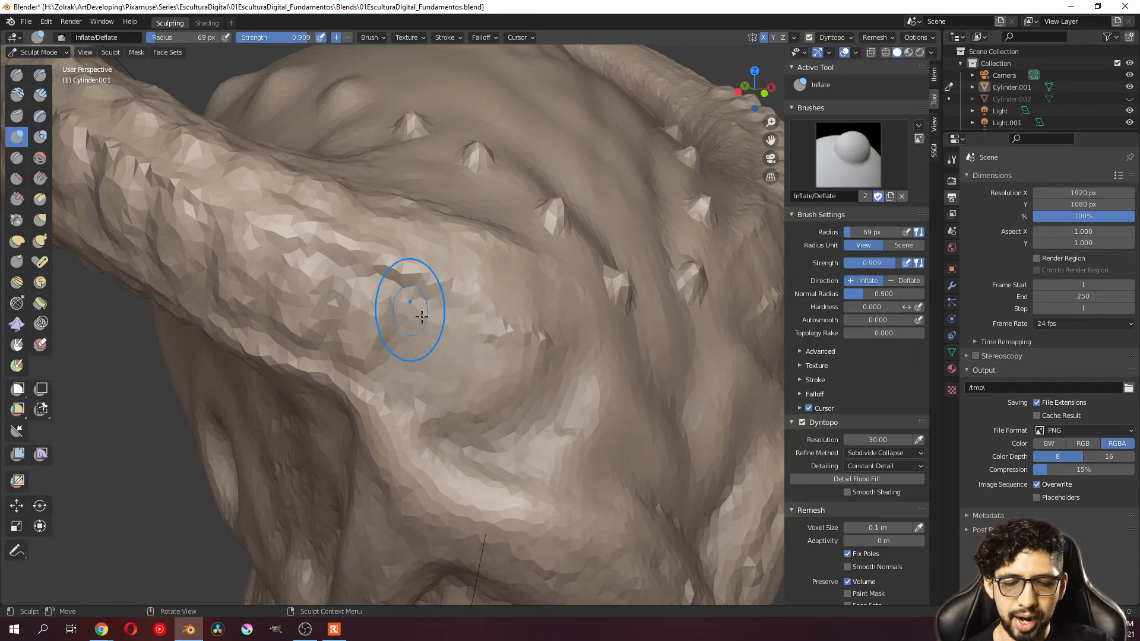
left_click(849, 38)
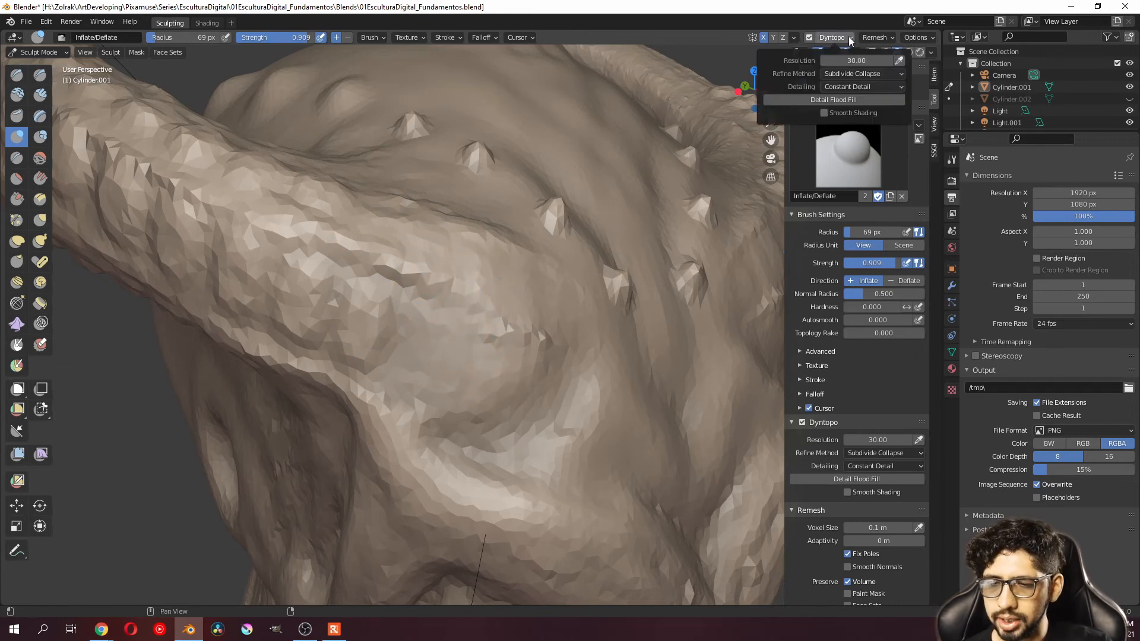
left_click(824, 112)
mouse_move(682, 249)
middle_mouse_down()
mouse_move(574, 350)
mouse_move(546, 332)
mouse_move(499, 261)
middle_mouse_up()
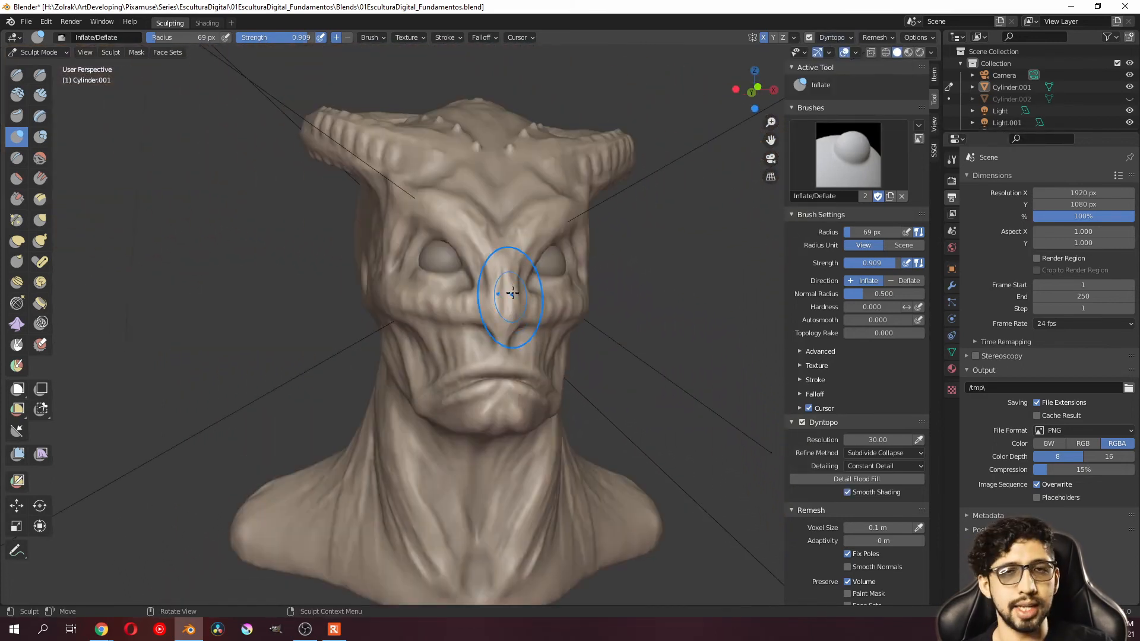
middle_click_drag(480, 314, 471, 293)
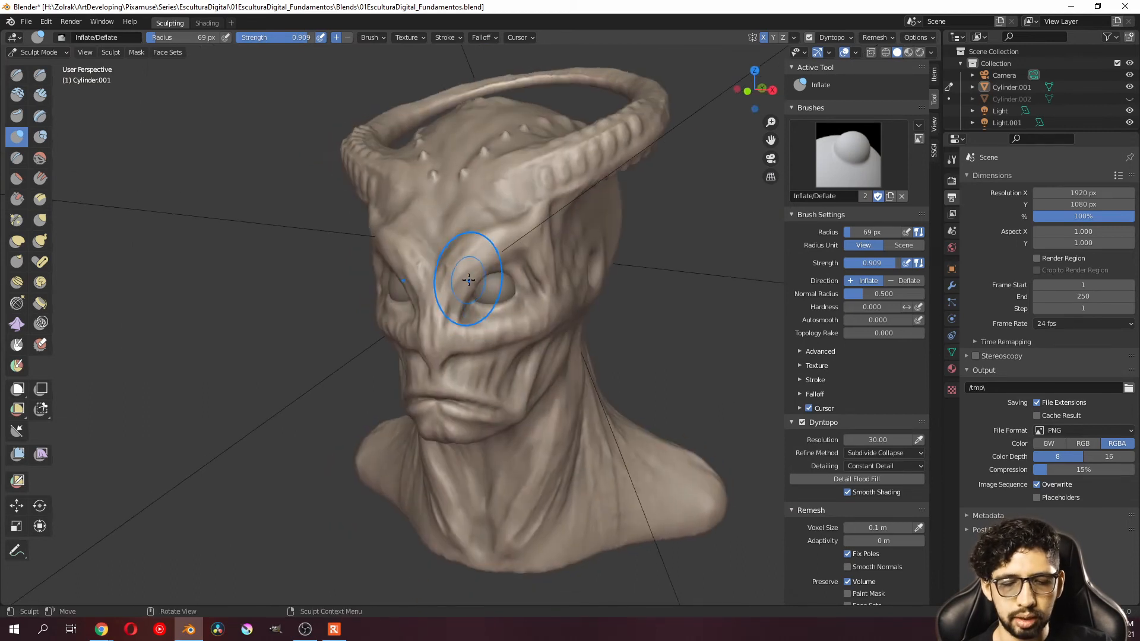
scroll(480, 251, "up", 3)
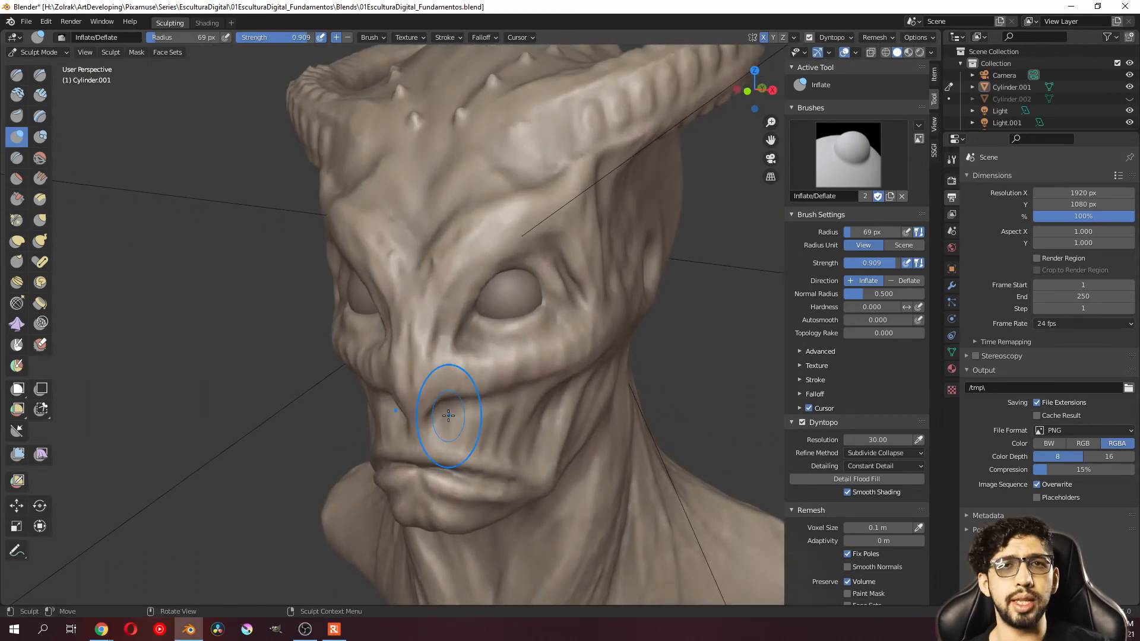